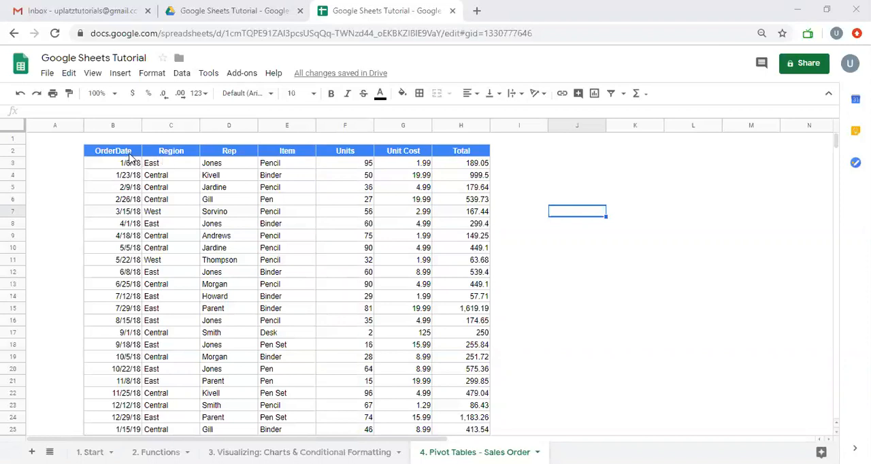
- Select the header row from OrderDate to Total and create a filter on the sales table
left_click(130, 153)
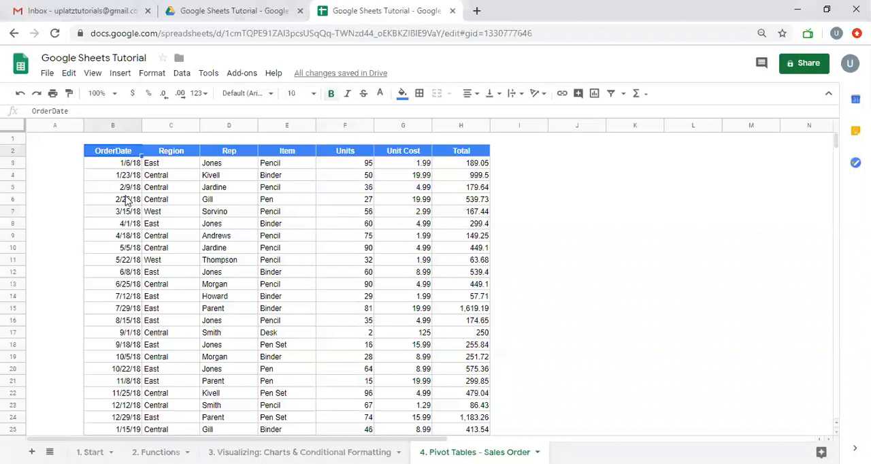
left_click(171, 157)
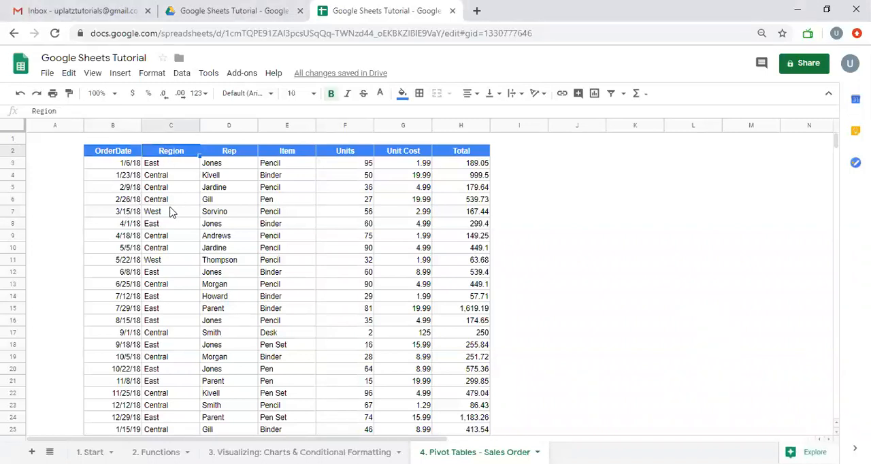
left_click(121, 154)
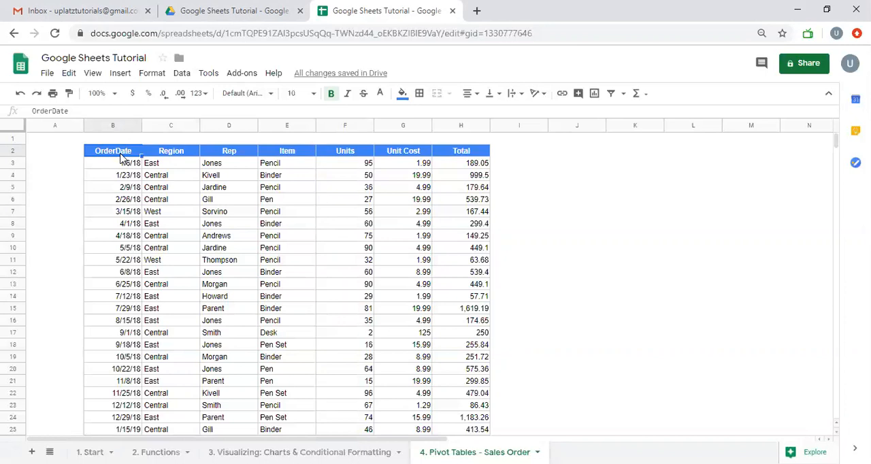
key("ctrl+shift+Right")
key("ctrl+shift+Right")
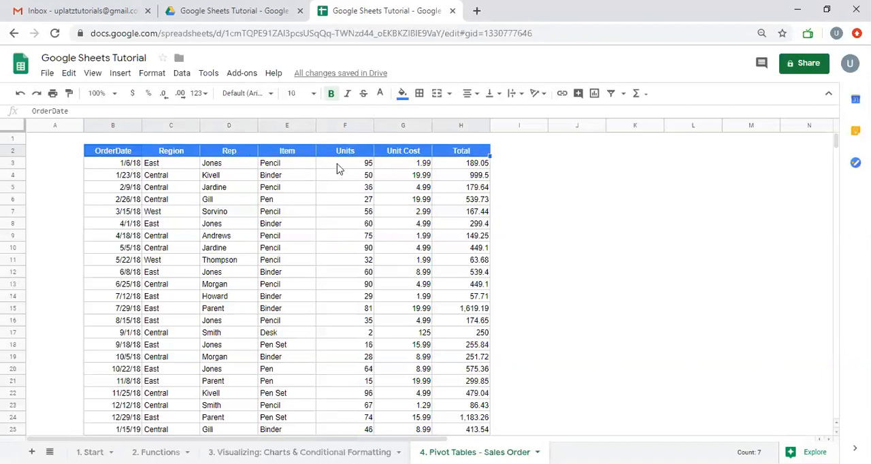
left_click(611, 93)
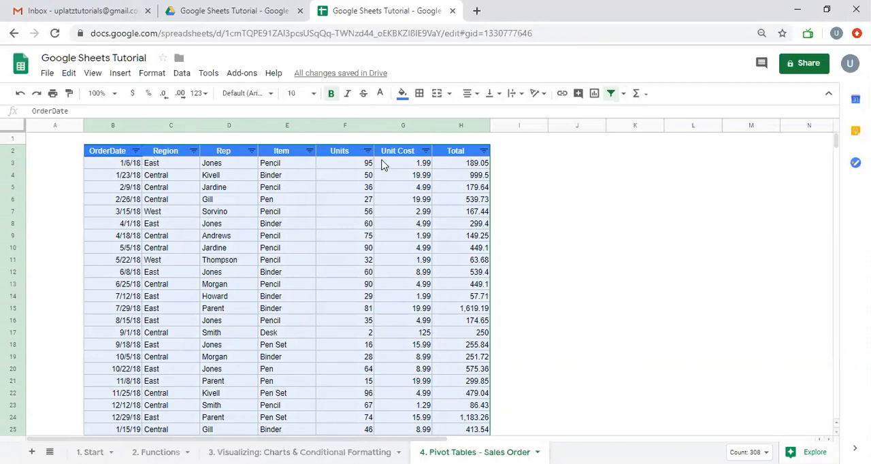
- Check how far down the filter range extends and view the filter values of the Region column
scroll(423, 177, "down", 6)
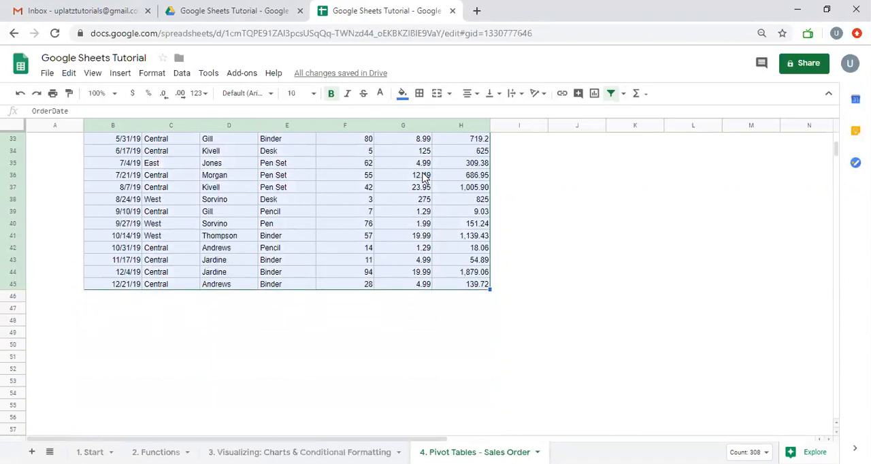
scroll(423, 175, "up", 4)
scroll(423, 176, "up", 3)
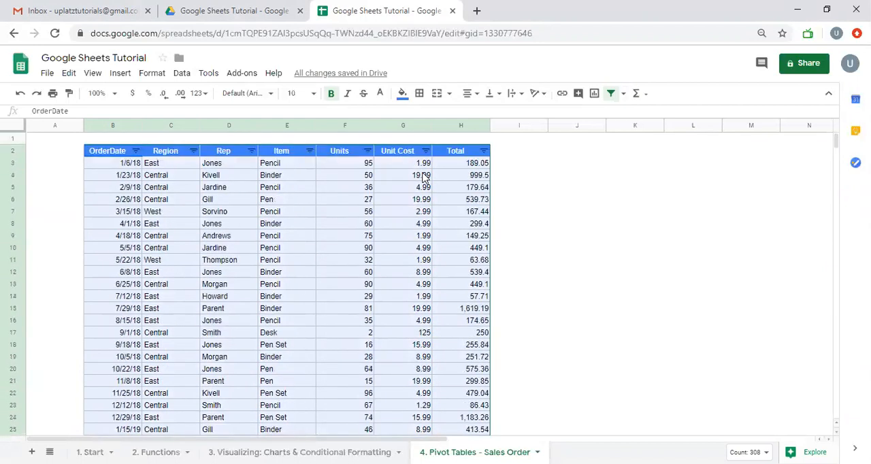
left_click(187, 179)
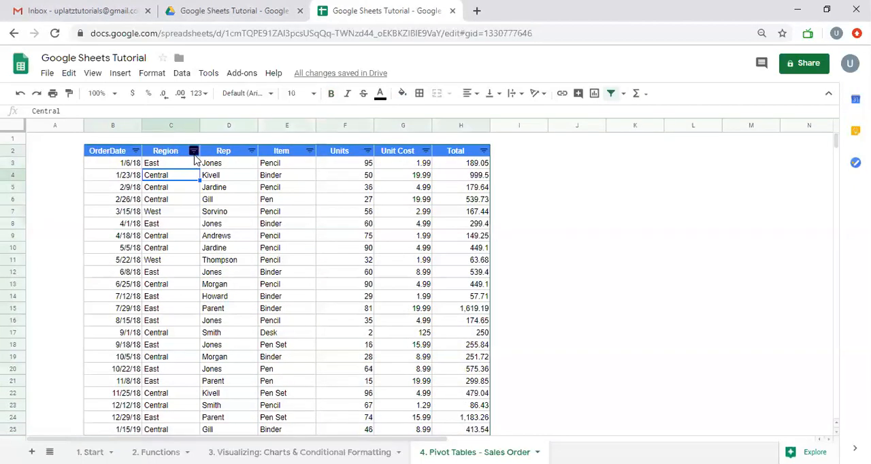
left_click(194, 151)
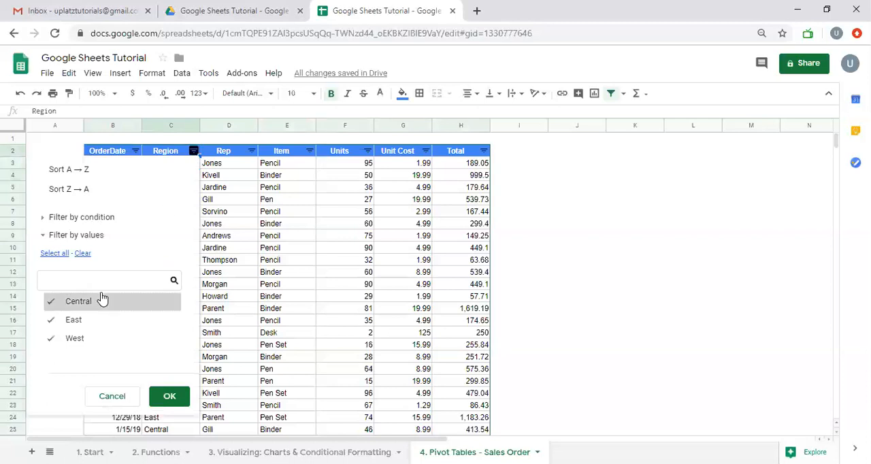
left_click(347, 204)
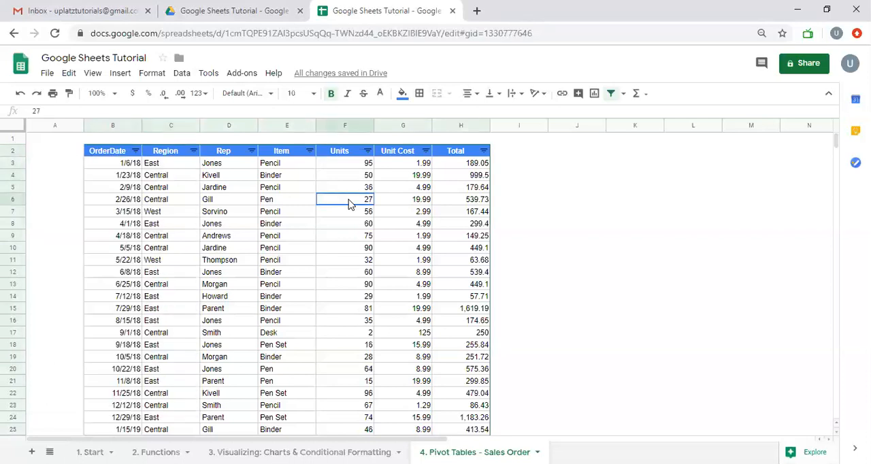
- Remove the filter from the sales table's header row
left_click(121, 153)
key("ctrl+shift+Right")
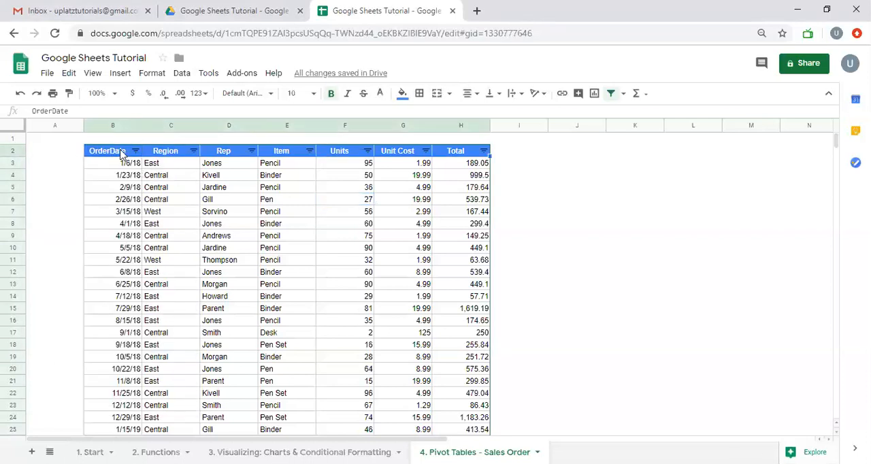
left_click(610, 93)
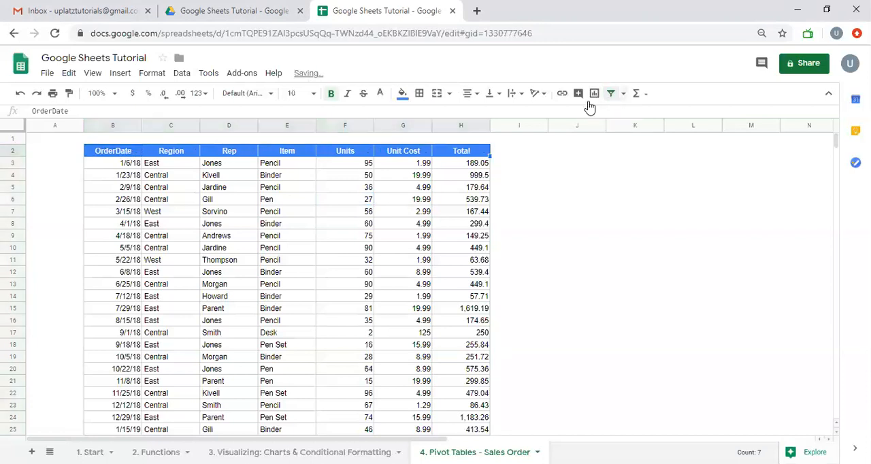
- Try creating a filter from the empty cell A1 outside the table, and remove it
left_click(71, 141)
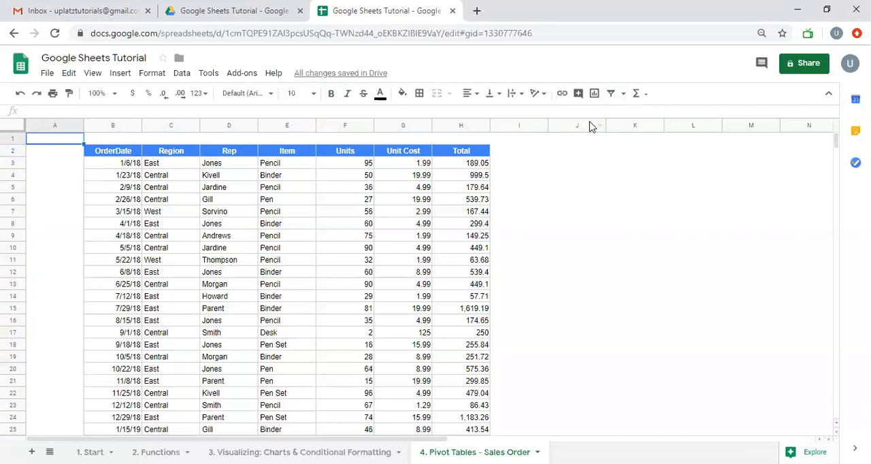
left_click(12, 138)
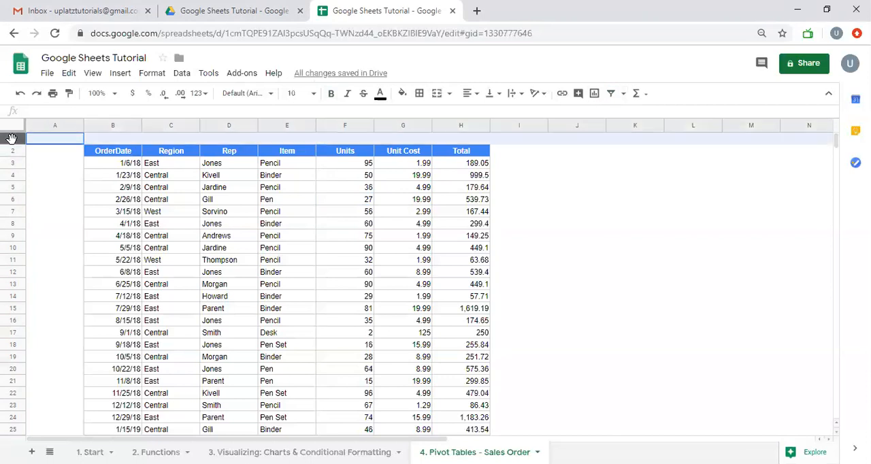
left_click(51, 125)
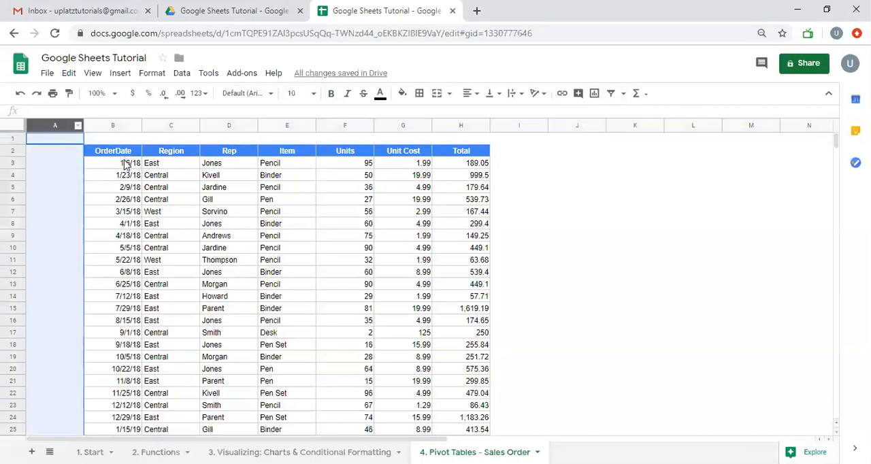
left_click(122, 152)
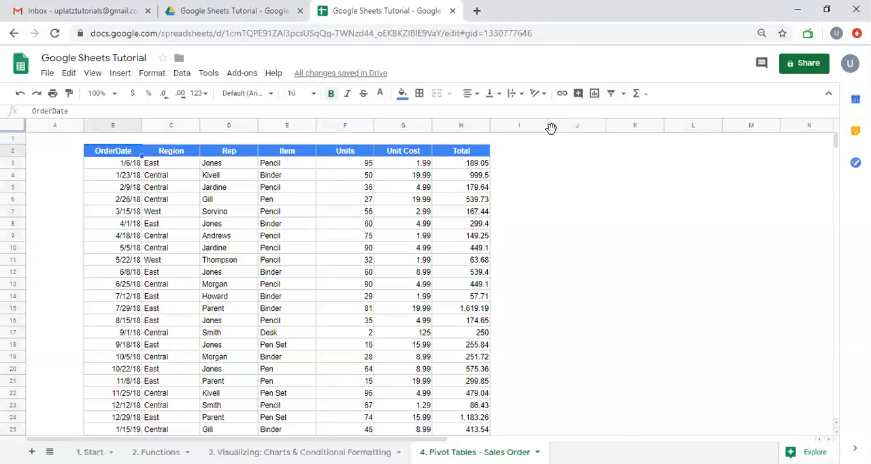
left_click(58, 139)
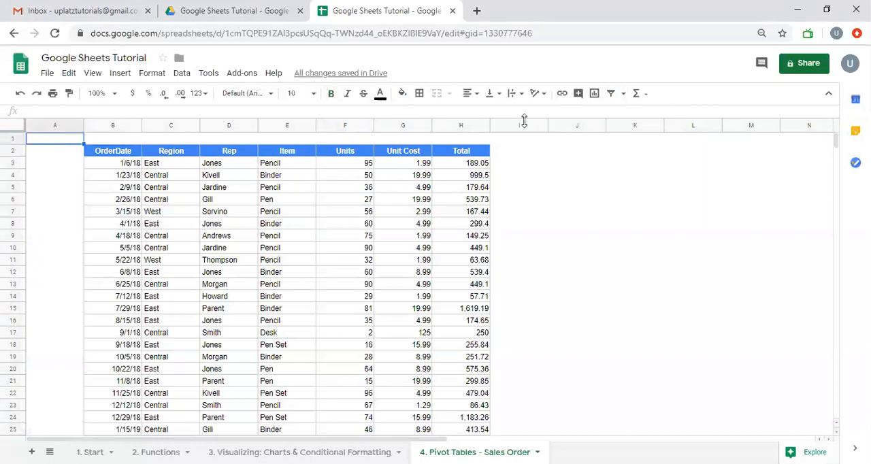
left_click(611, 94)
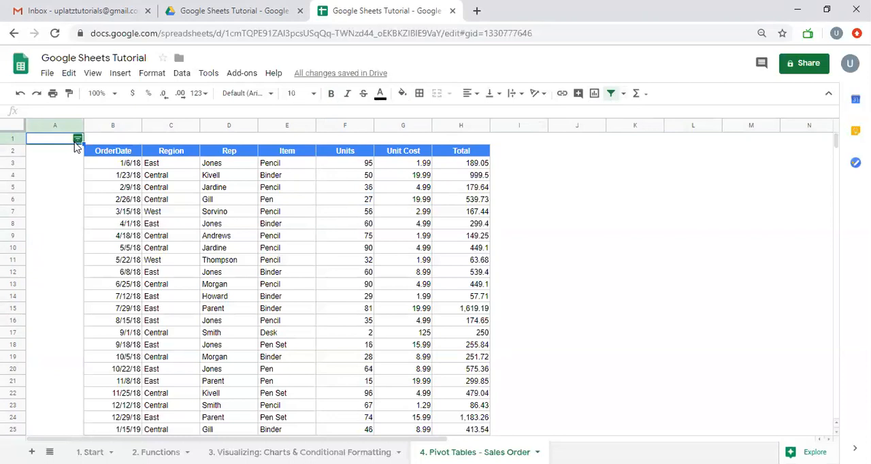
left_click(610, 95)
- Create a filter on the table's header cells from OrderDate to Total
left_click(124, 154)
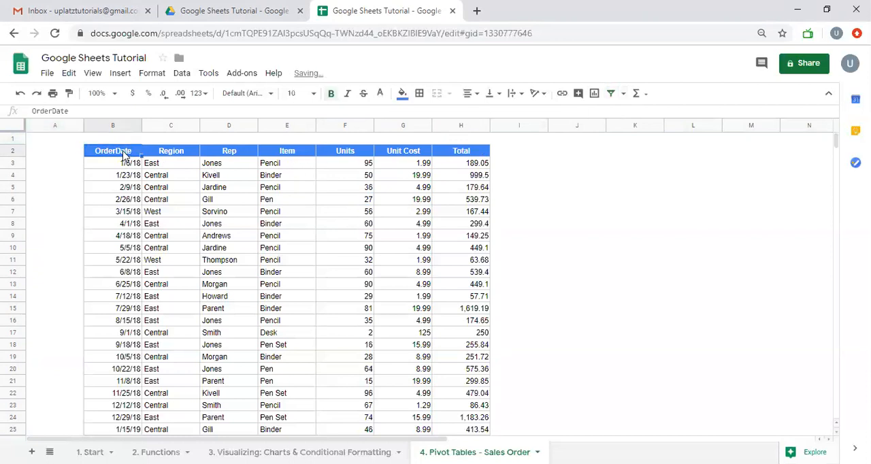
key("ctrl+shift+Right")
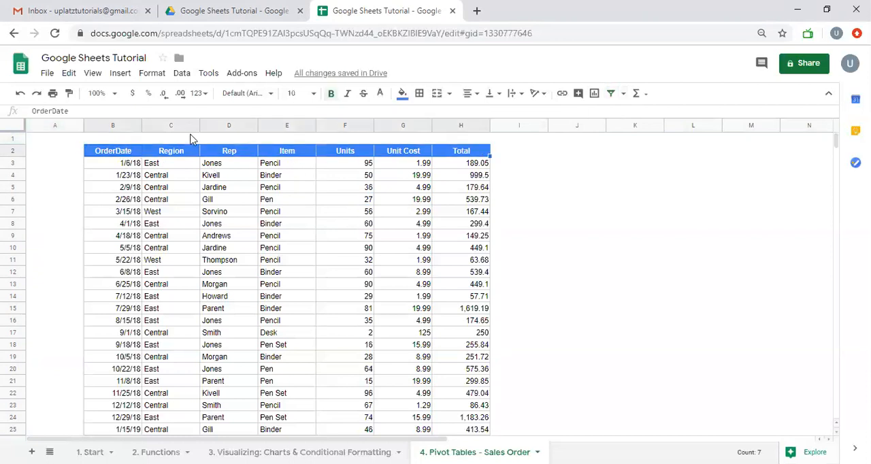
left_click(610, 96)
left_click(403, 139)
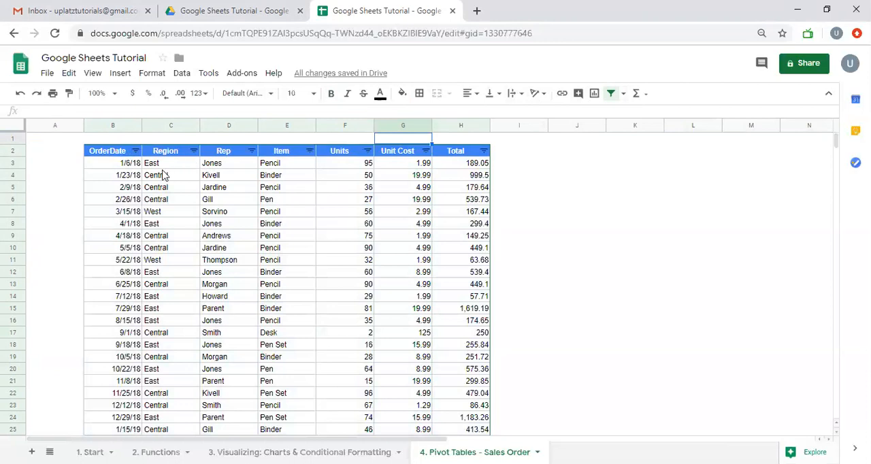
- Look through the dates available in the OrderDate column's filter and close it without filtering
left_click(161, 175)
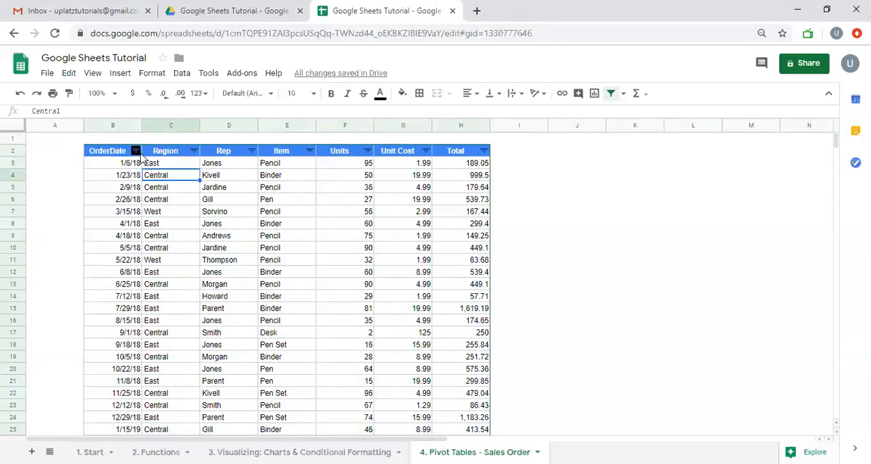
left_click(136, 150)
scroll(187, 304, "down", 1)
scroll(180, 305, "up", 1)
scroll(197, 323, "down", 2)
scroll(197, 323, "down", 10)
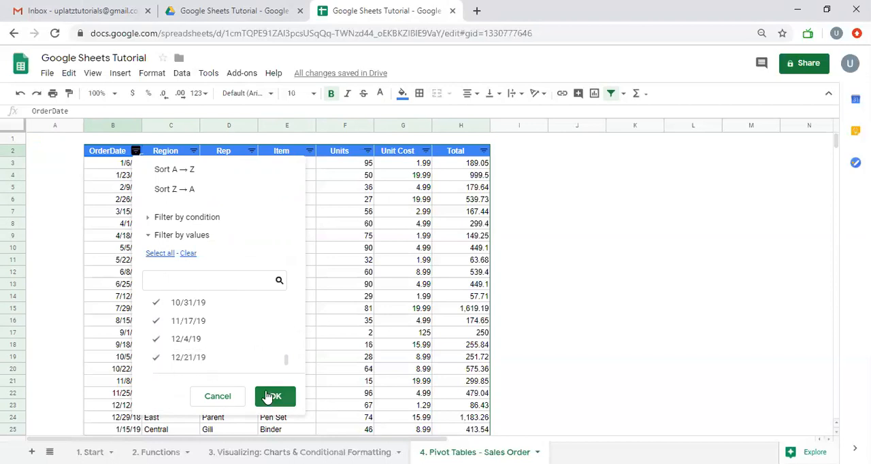
left_click(382, 334)
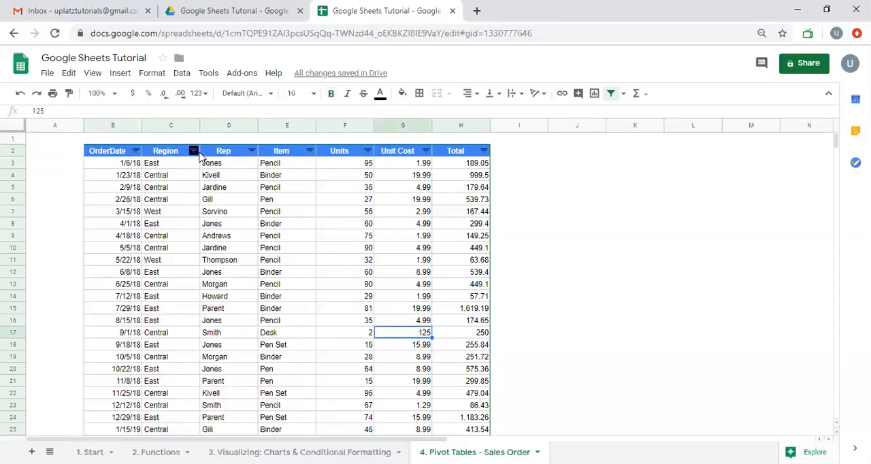
- View the filter values of the Region and Rep columns without applying a filter
left_click(193, 150)
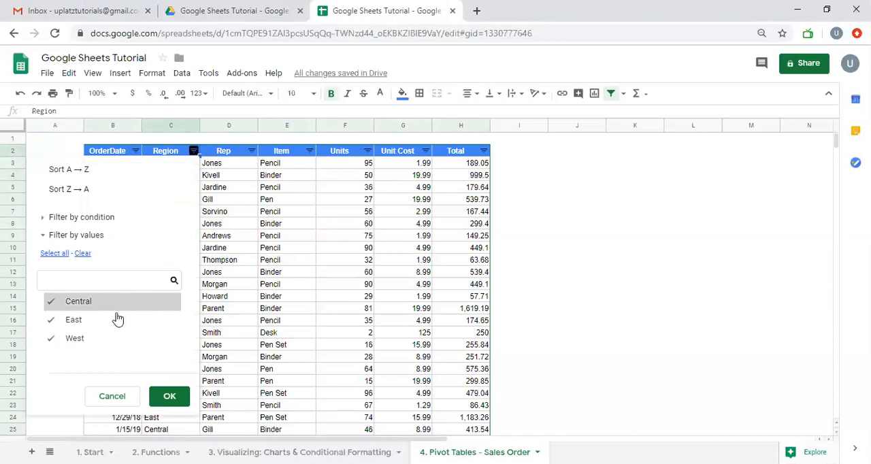
left_click(241, 216)
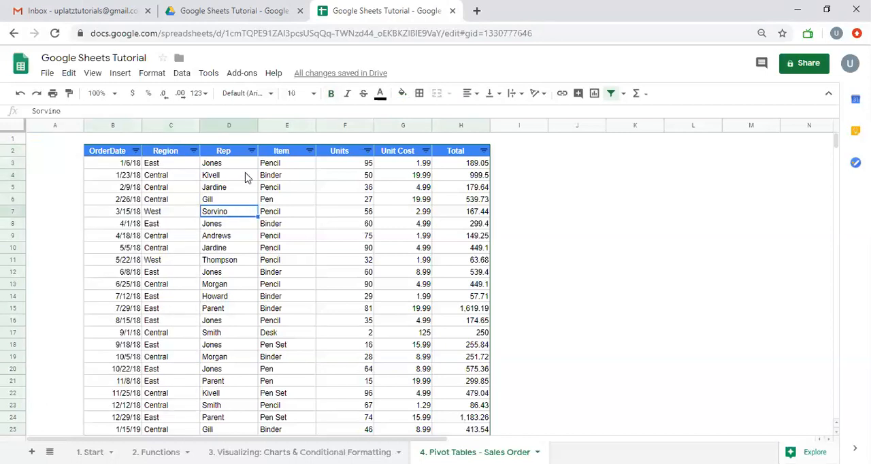
left_click(251, 151)
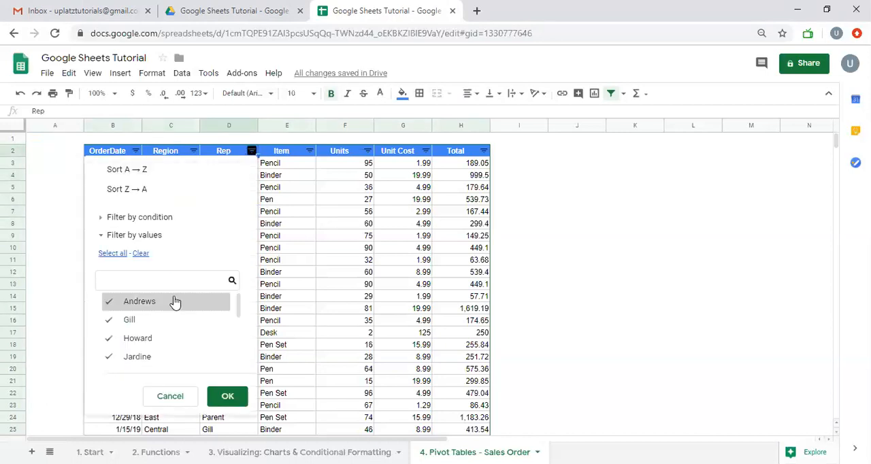
scroll(175, 302, "down", 1)
scroll(173, 302, "down", 2)
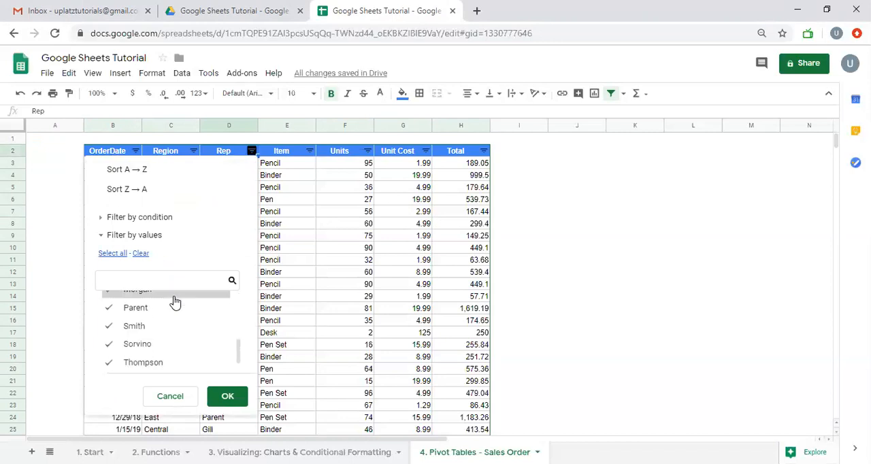
left_click(299, 225)
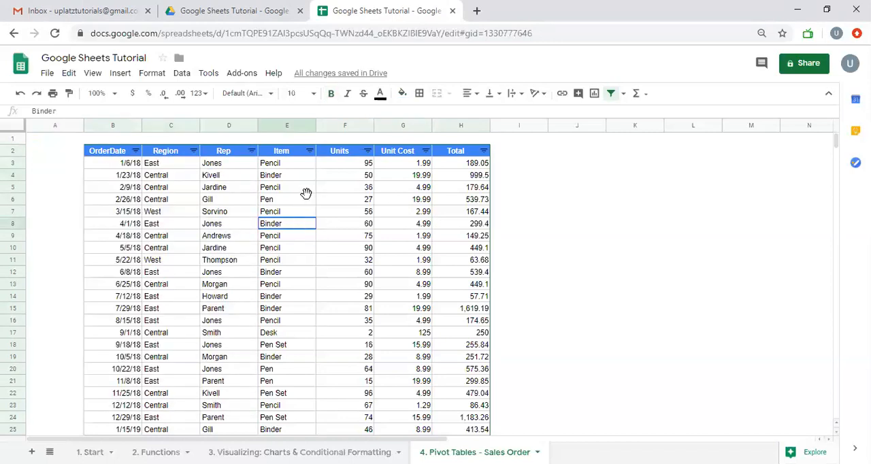
- Look through the Item column's filter values and close the list without filtering
left_click(310, 151)
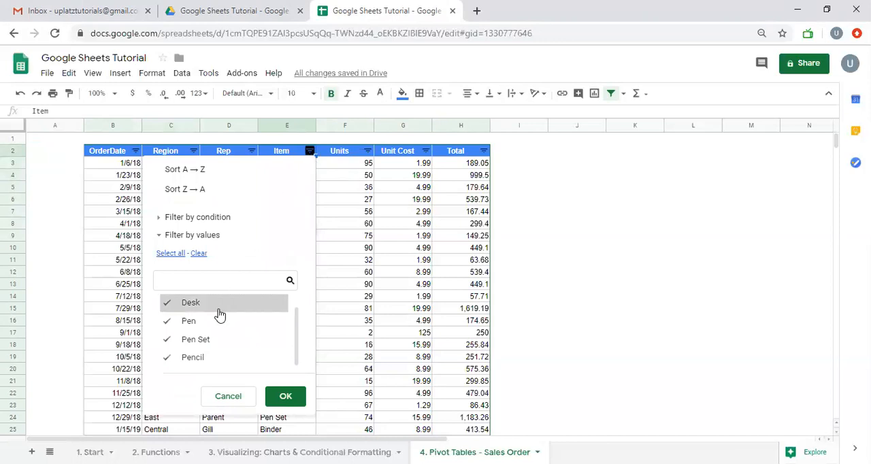
scroll(218, 323, "up", 1)
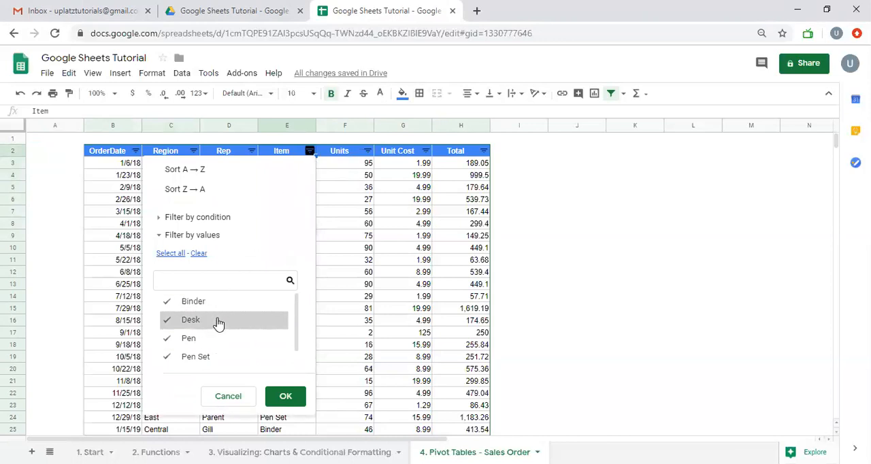
scroll(218, 323, "down", 1)
scroll(217, 323, "up", 1)
left_click(348, 183)
- View the filter values of the Units and Unit Cost columns without applying a filter
left_click(367, 151)
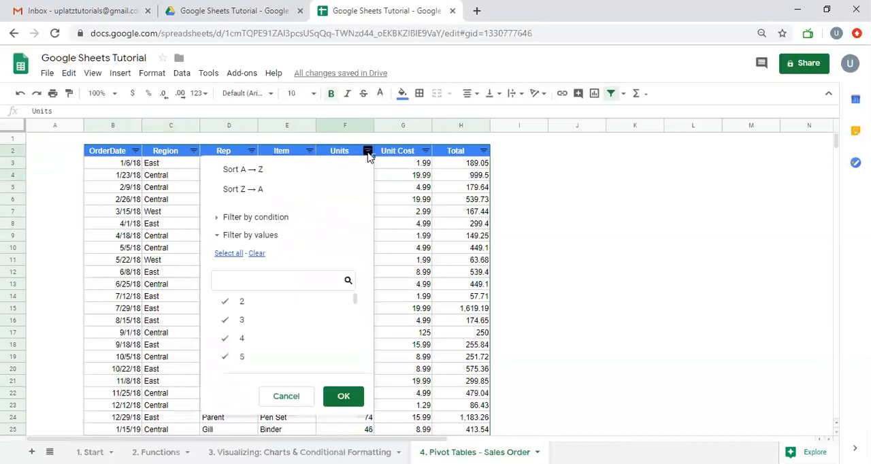
scroll(301, 332, "down", 2)
left_click(402, 213)
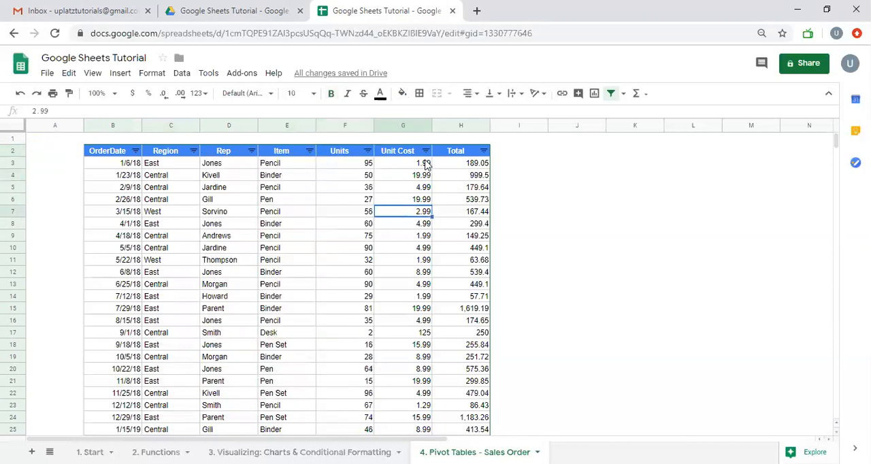
left_click(425, 150)
scroll(369, 308, "up", 2)
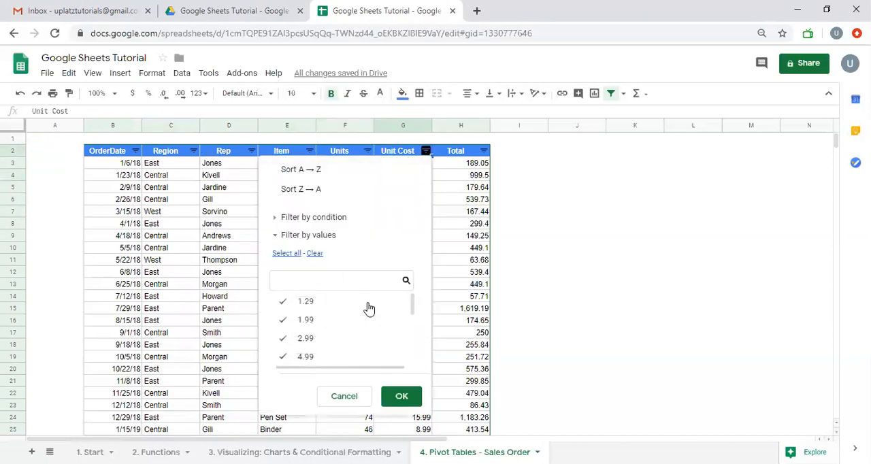
left_click(441, 236)
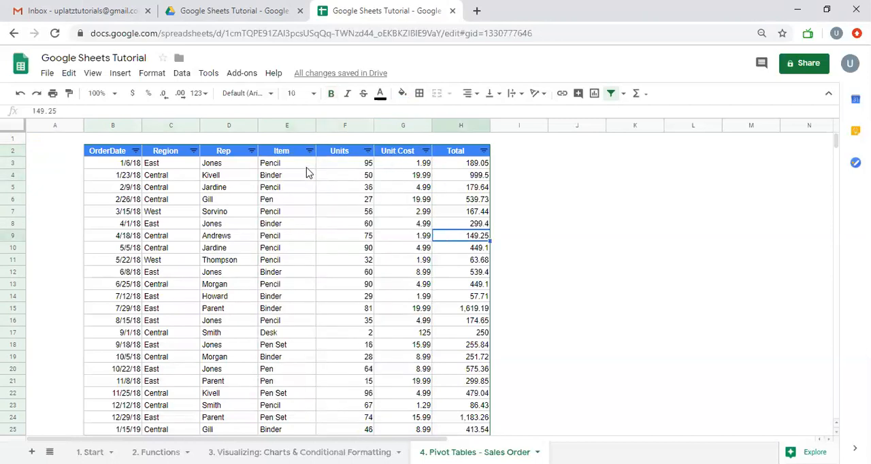
- Format all Unit Cost and Total values in the sales order table as Currency (rounded)
left_click(412, 169)
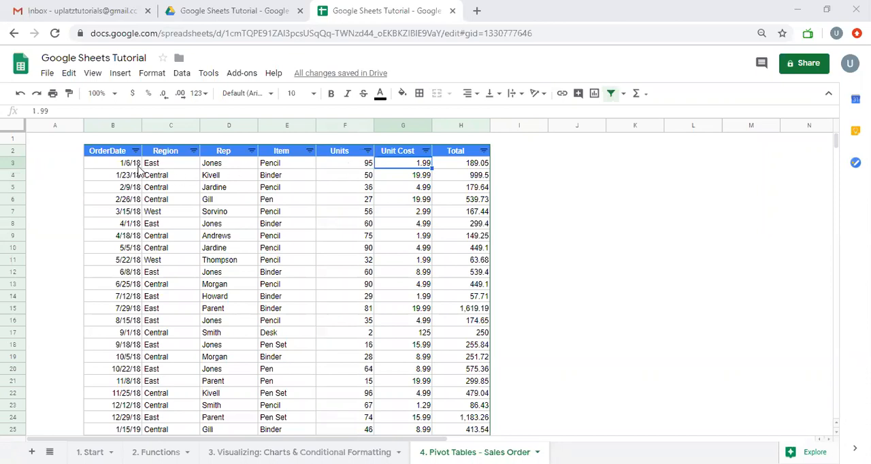
left_click(137, 166)
key("Right")
key("Right")
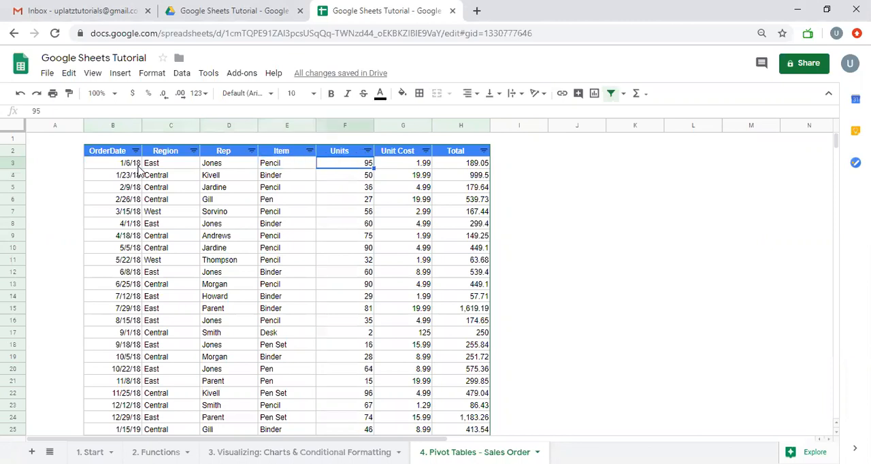
key("Right")
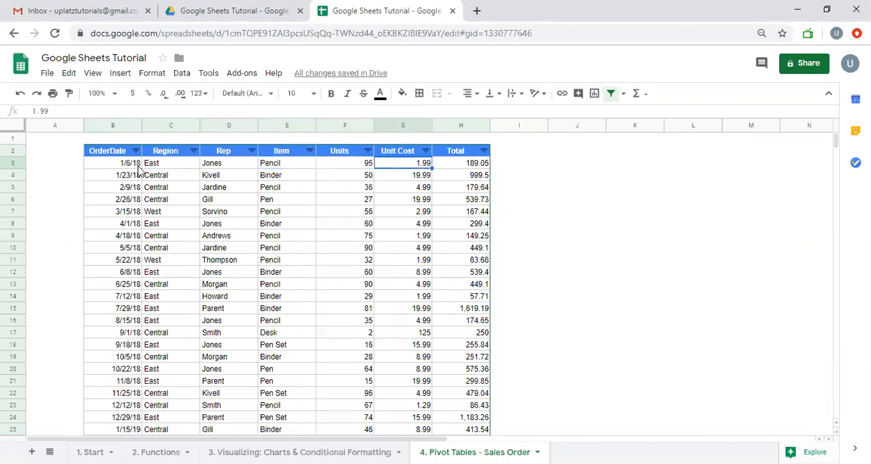
key("shift+Right")
key("ctrl+shift+Down")
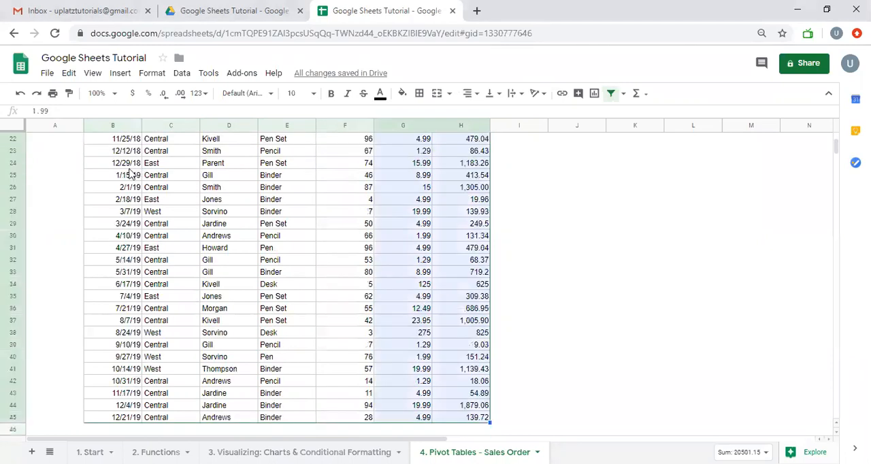
left_click(197, 94)
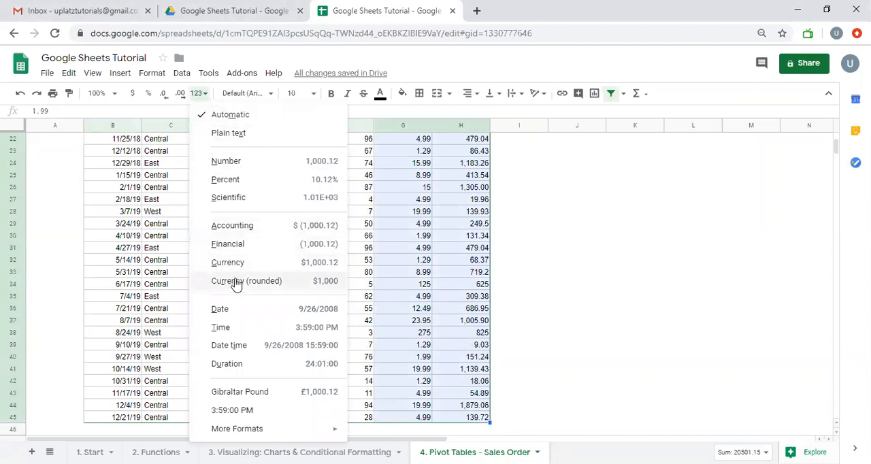
left_click(236, 283)
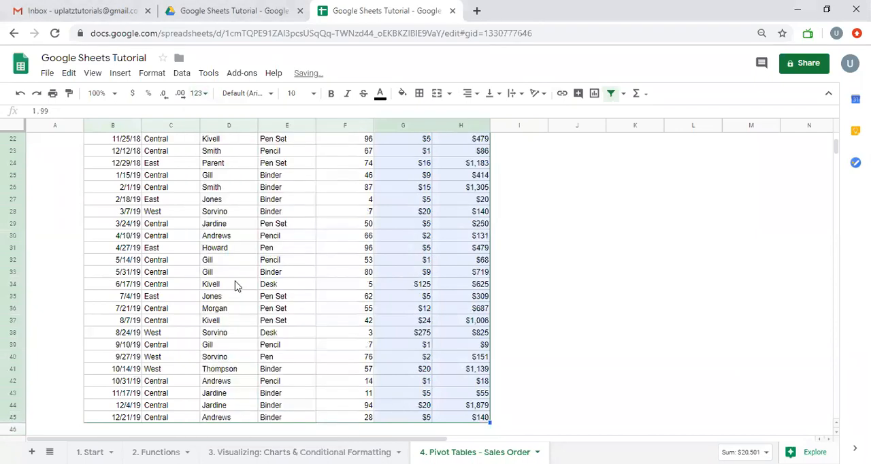
- Change the number format of the Unit Cost and Total values to Currency with two decimals
left_click(198, 93)
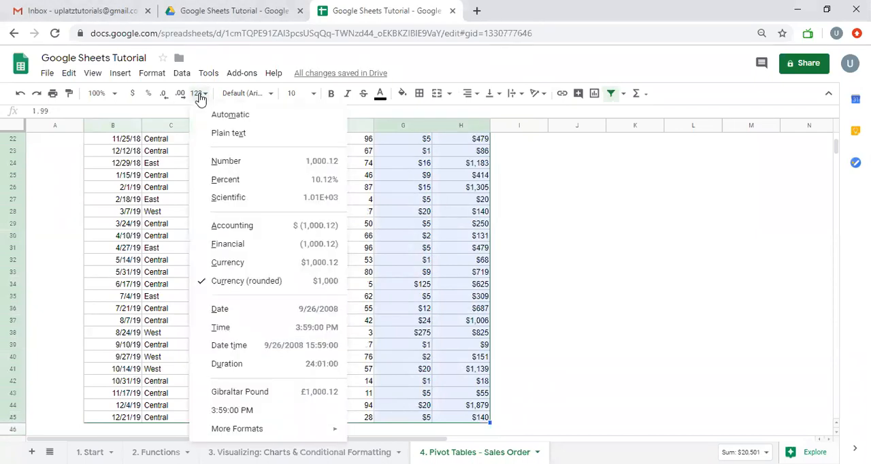
left_click(239, 263)
scroll(461, 266, "up", 5)
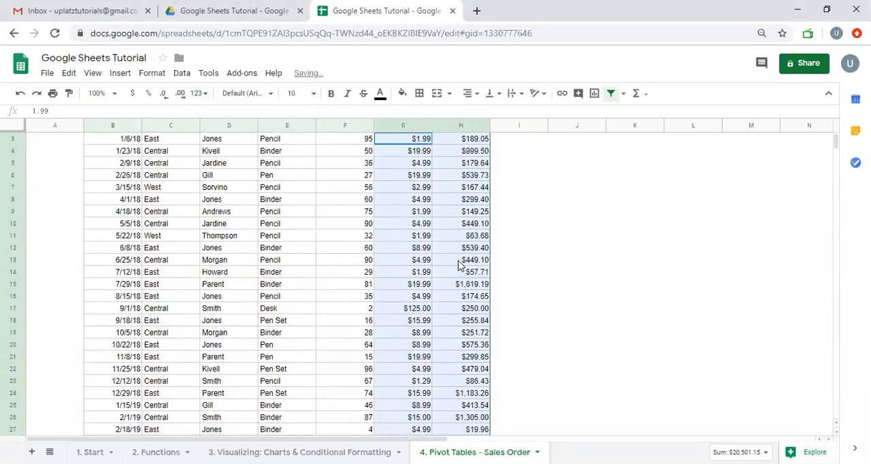
left_click(476, 177)
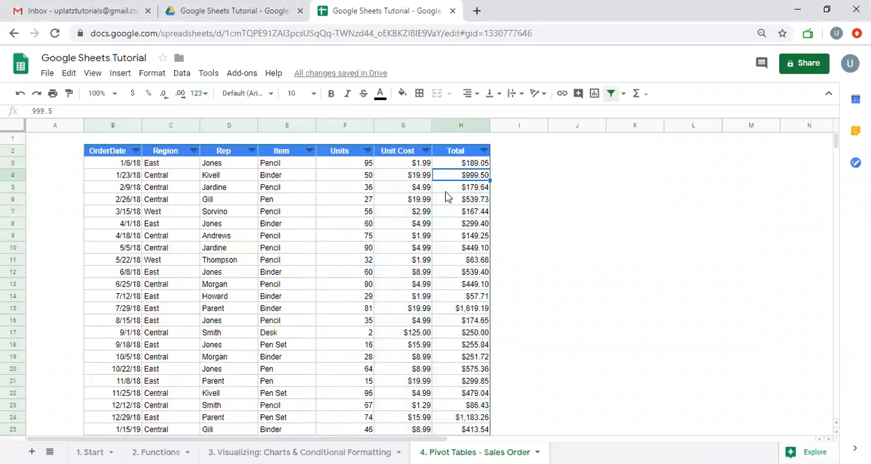
left_click(111, 152)
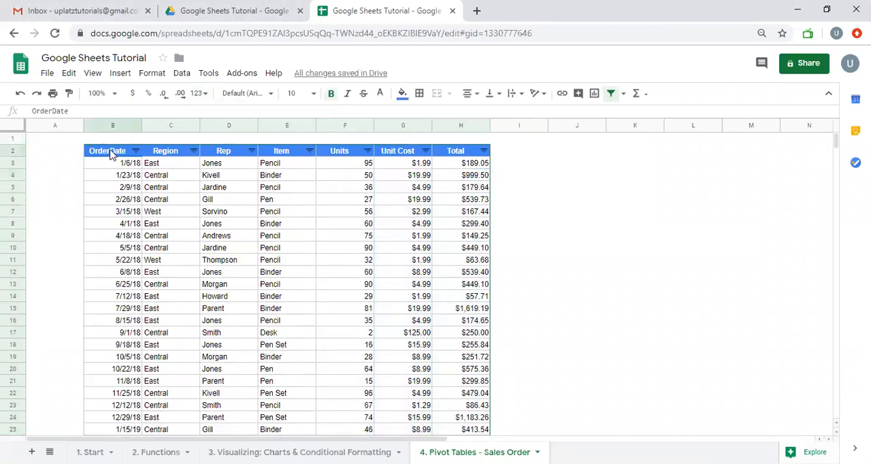
- Apply the Gibraltar Pound number format to all Unit Cost and Total values
left_click(413, 166)
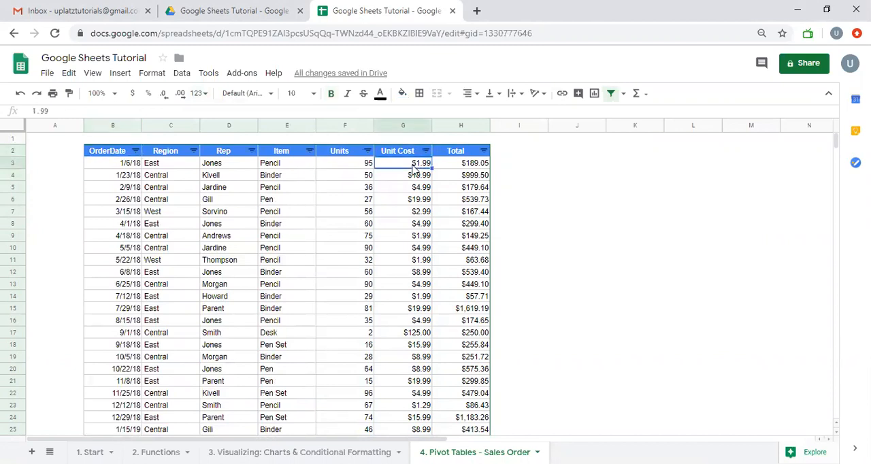
key("shift+Right")
key("ctrl+shift+Down")
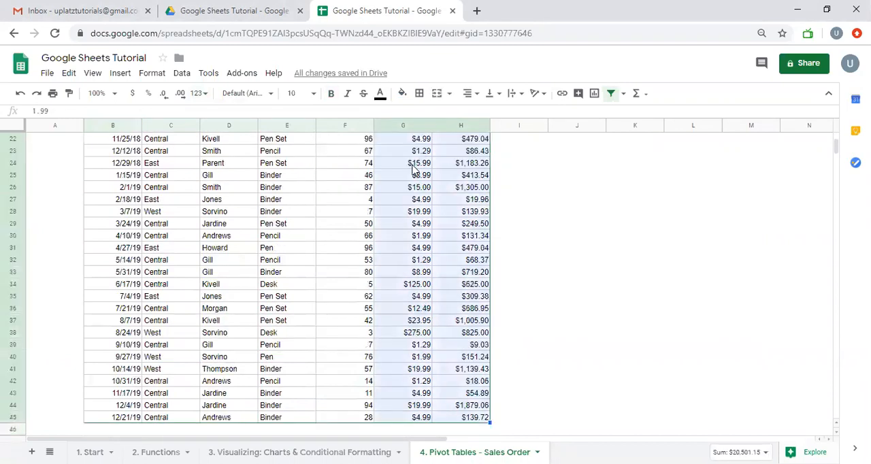
left_click(201, 93)
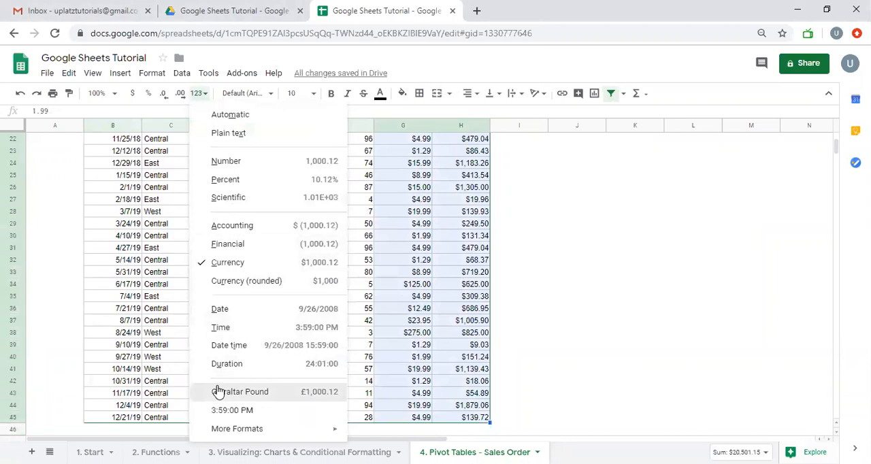
left_click(217, 391)
scroll(358, 329, "up", 7)
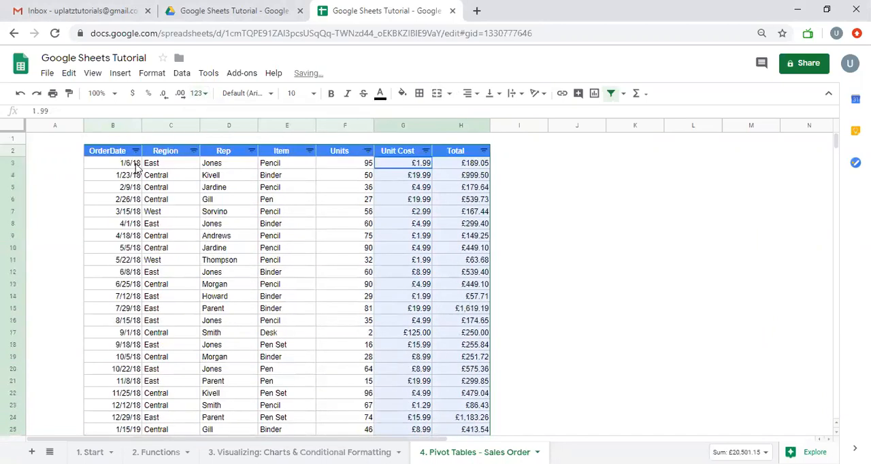
- Select the whole sales order table including its headers, B2:H45, and start creating a pivot table from it
left_click(117, 154)
key("ctrl+shift+Right")
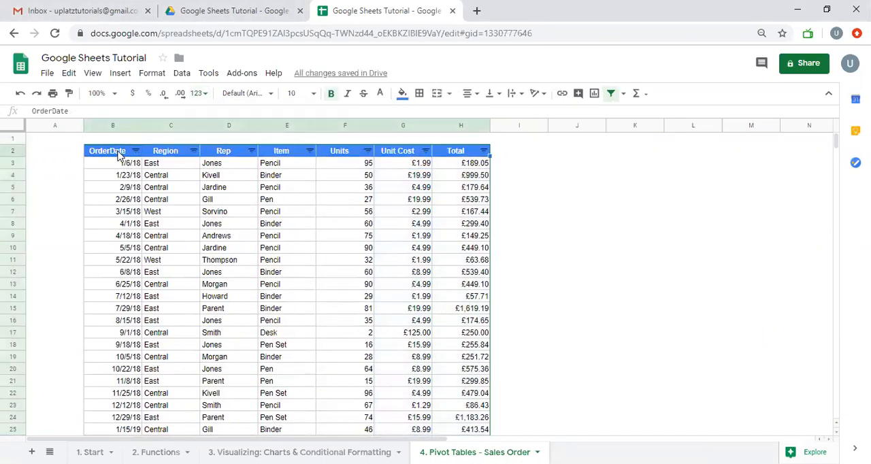
key("ctrl+shift+Down")
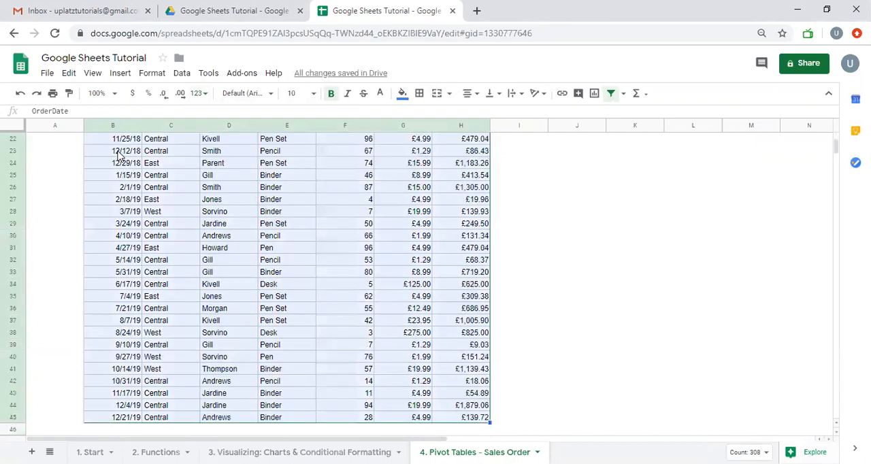
scroll(136, 258, "up", 3)
scroll(136, 258, "up", 4)
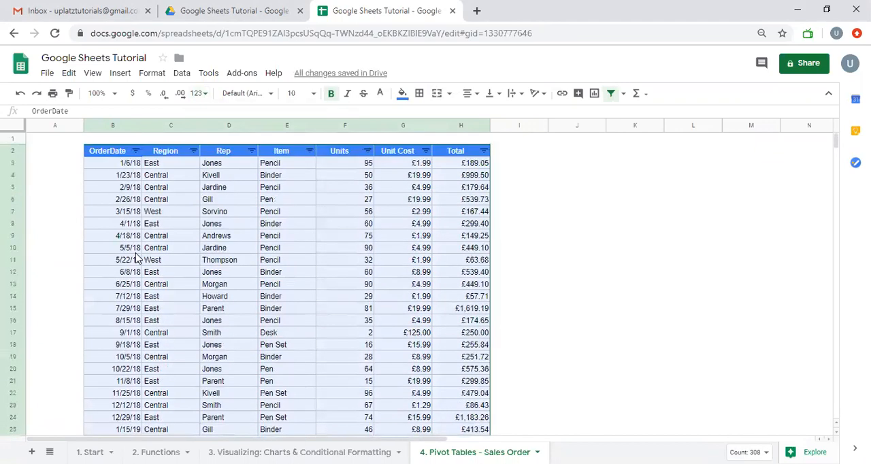
scroll(136, 259, "down", 9)
scroll(135, 258, "up", 5)
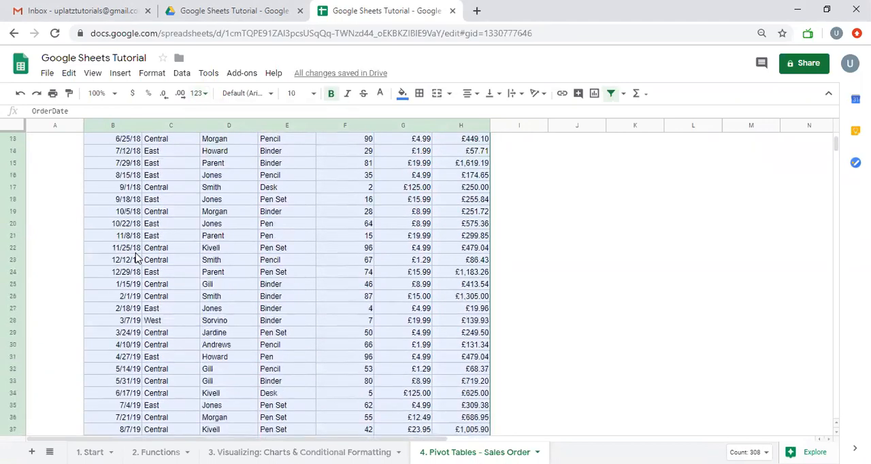
scroll(135, 258, "up", 4)
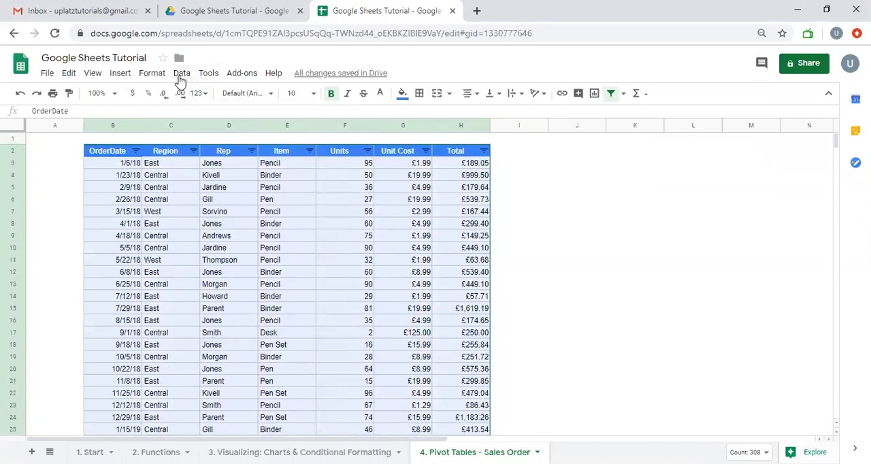
left_click(181, 75)
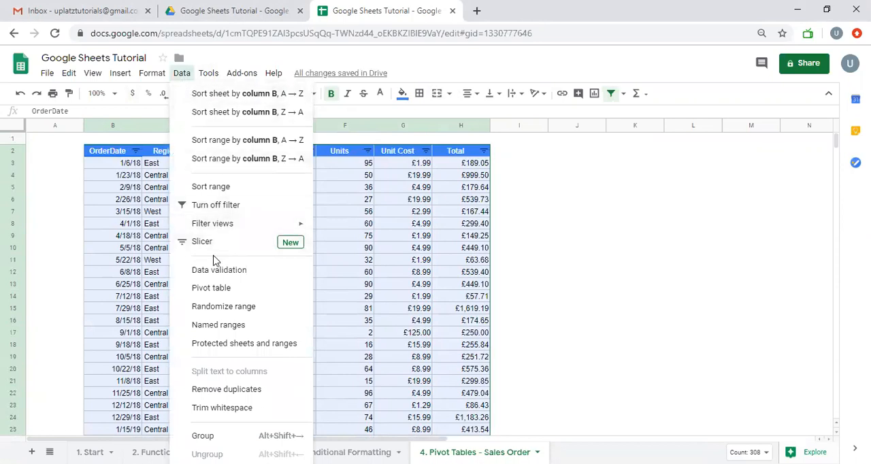
left_click(213, 287)
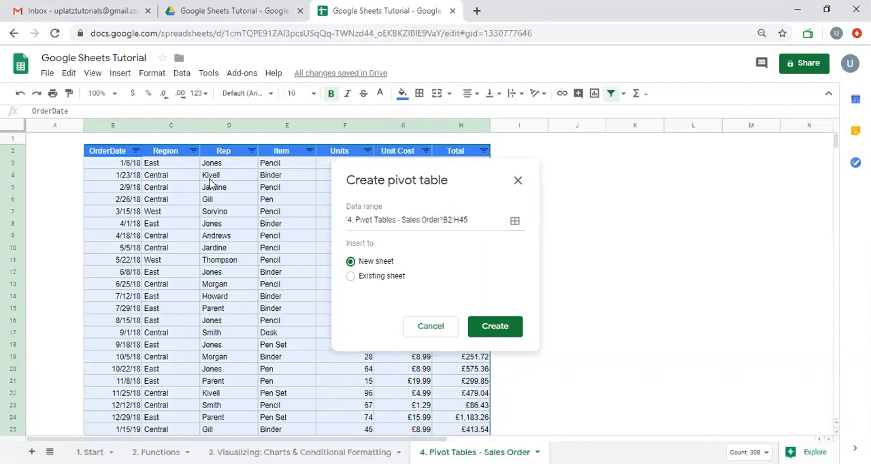
- Check the data range against the table, keep B2:H45, and create the pivot table on a new sheet
scroll(211, 185, "down", 5)
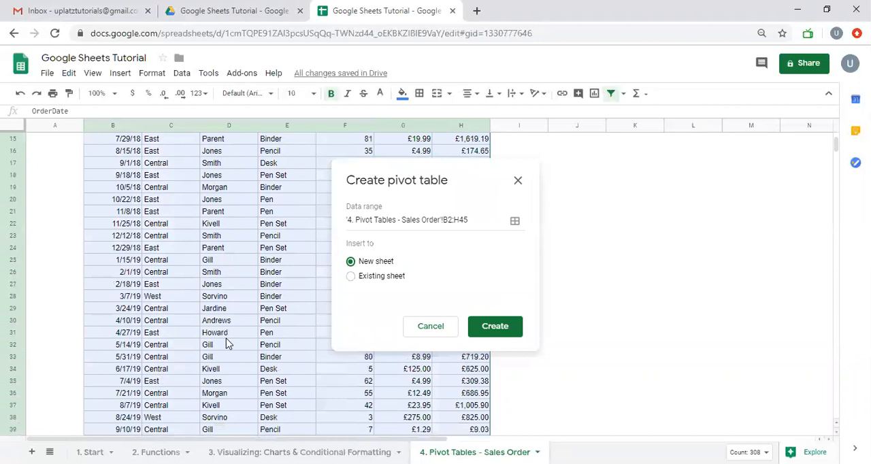
scroll(225, 338, "down", 4)
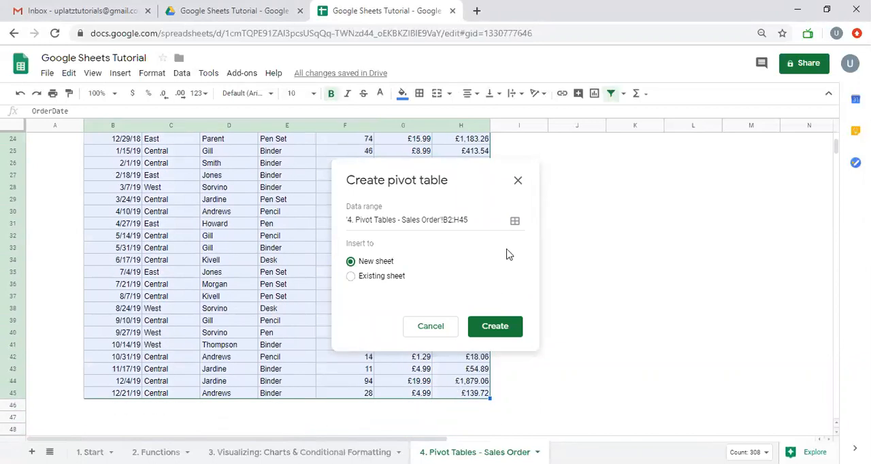
left_click(515, 221)
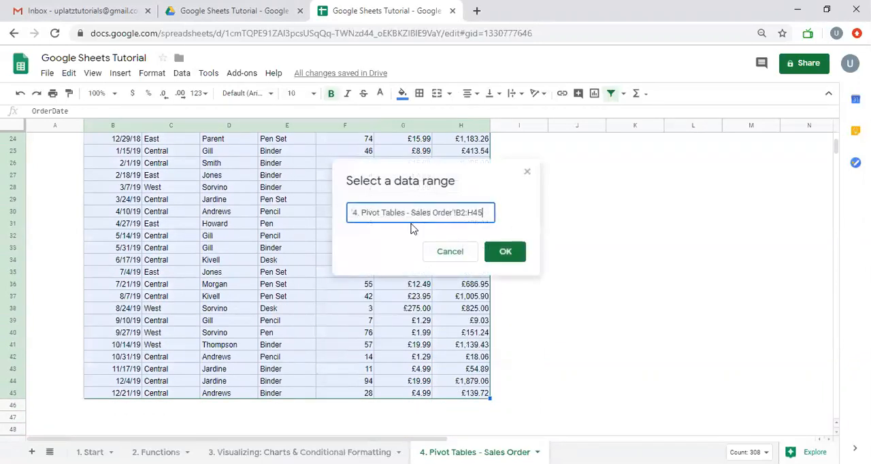
left_click(505, 253)
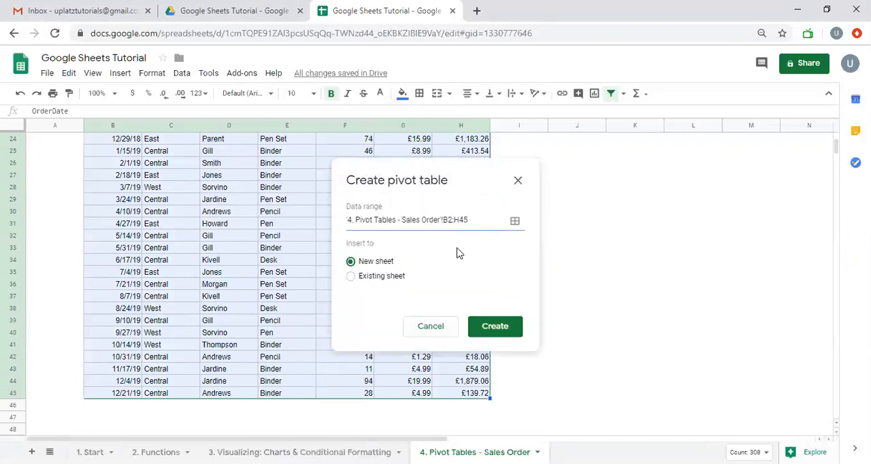
scroll(363, 247, "up", 8)
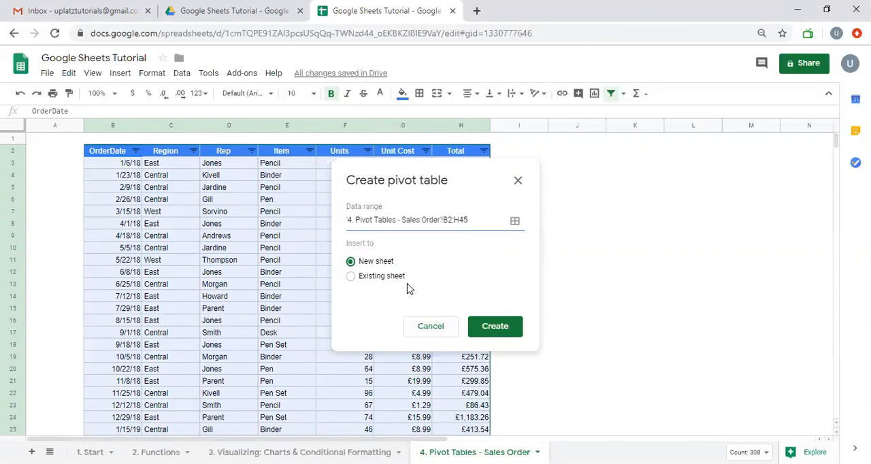
left_click(495, 326)
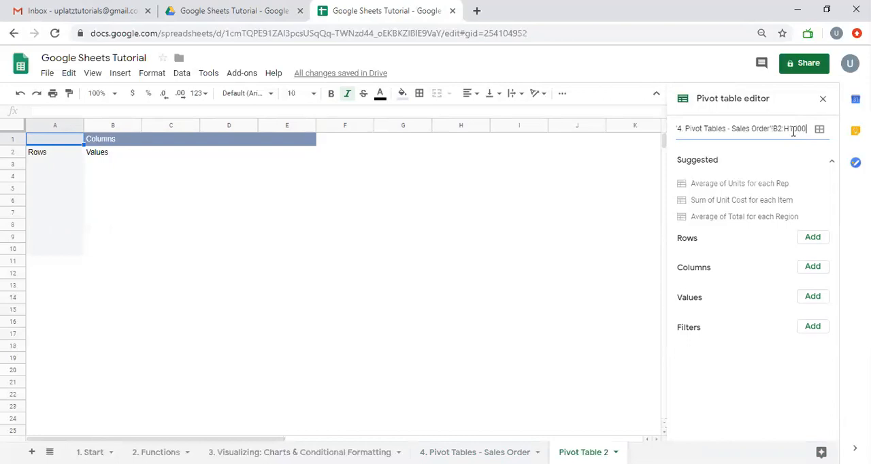
- Set the pivot table's source range to B2:H1000 on the 4. Pivot Tables - Sales Order sheet
left_click(819, 129)
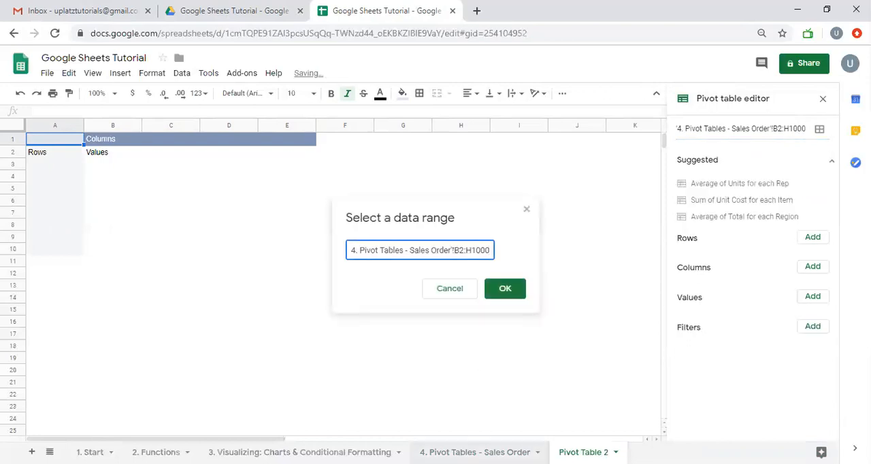
left_click(475, 452)
scroll(304, 320, "down", 7)
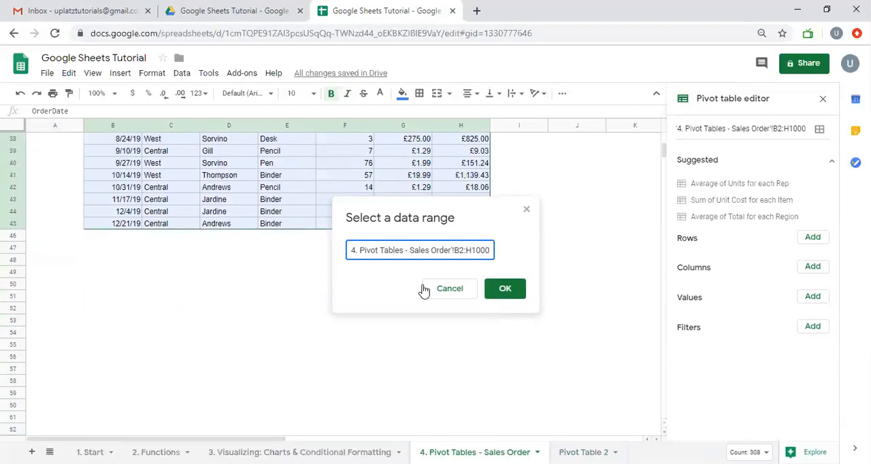
left_click(509, 293)
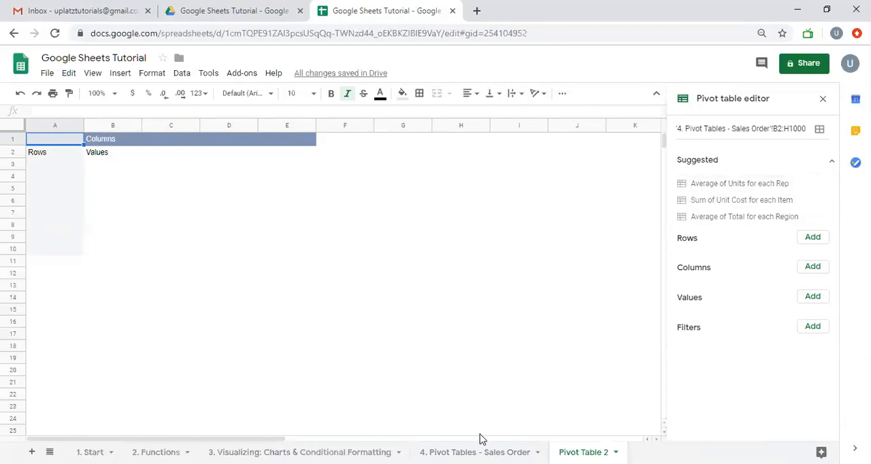
- Review the source sales data, apply the suggested Average of Units for each Rep to the pivot table, and inspect the first rep's average
left_click(442, 452)
scroll(439, 366, "up", 10)
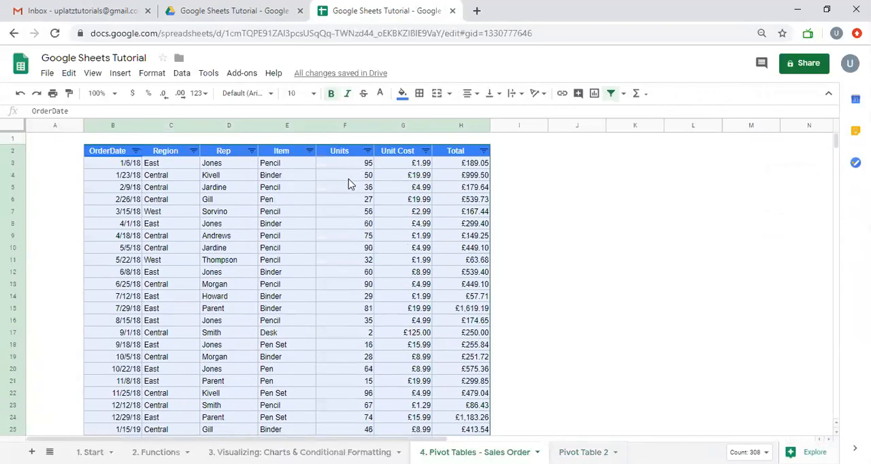
left_click(583, 452)
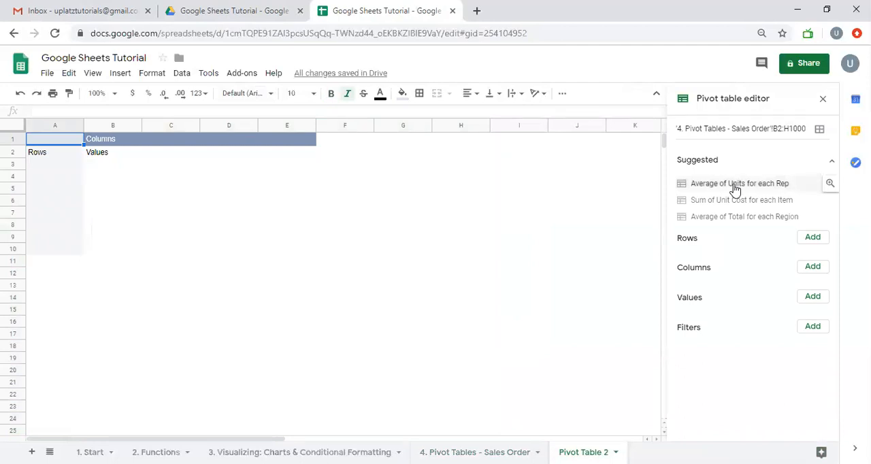
left_click(735, 184)
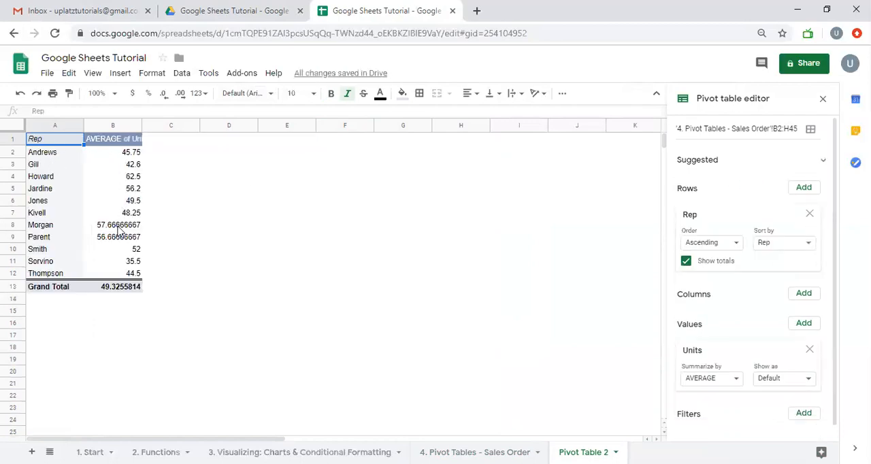
left_click(61, 156)
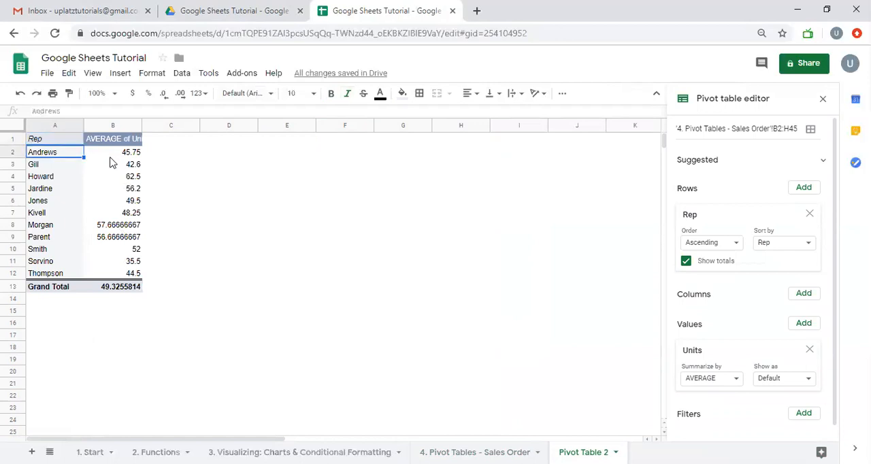
left_click(114, 156)
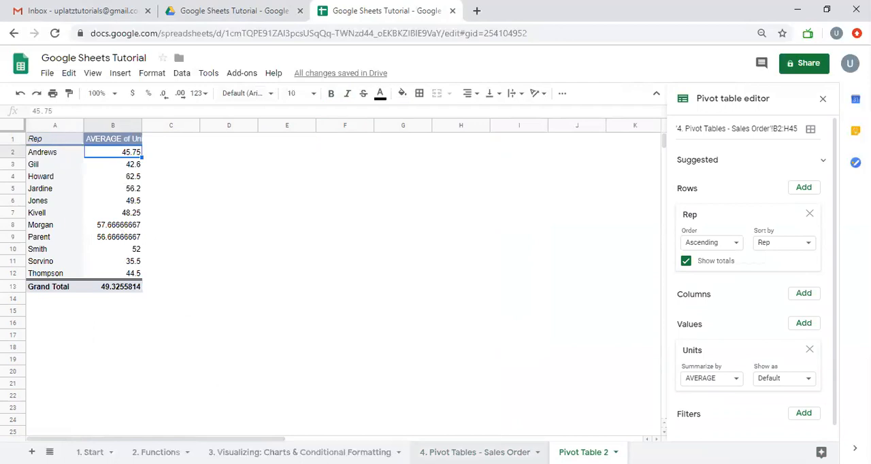
- Filter the sales order table's Rep column to the first listed rep only and check the average of that rep's Units
left_click(475, 452)
left_click(281, 193)
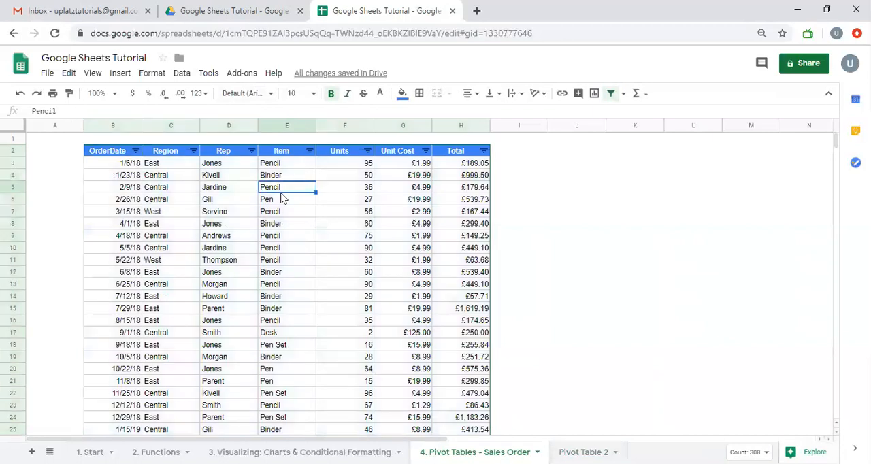
left_click(251, 151)
left_click(140, 253)
left_click(180, 309)
left_click(228, 396)
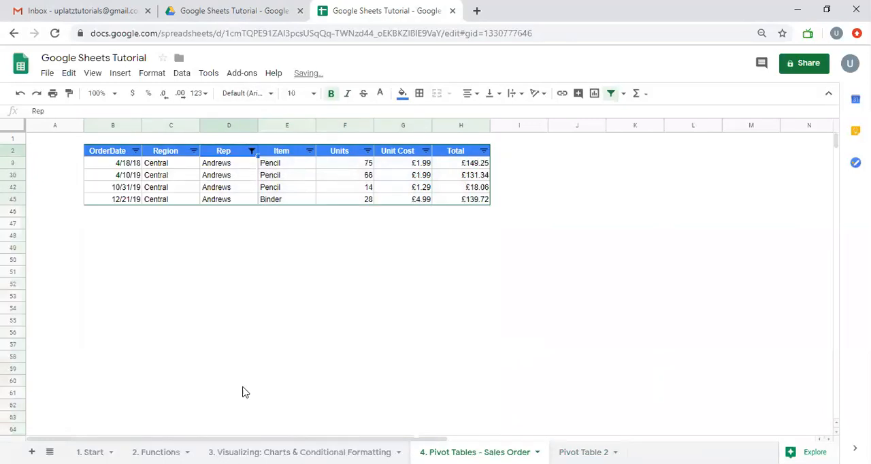
left_click_drag(365, 165, 353, 206)
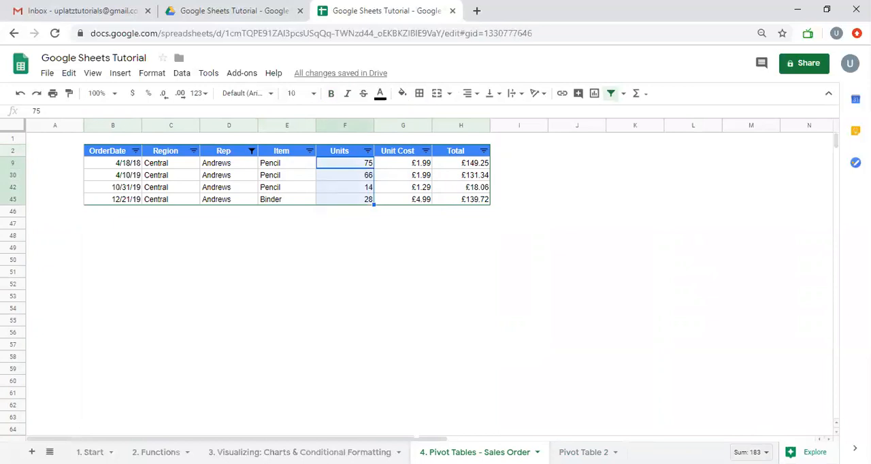
left_click(751, 452)
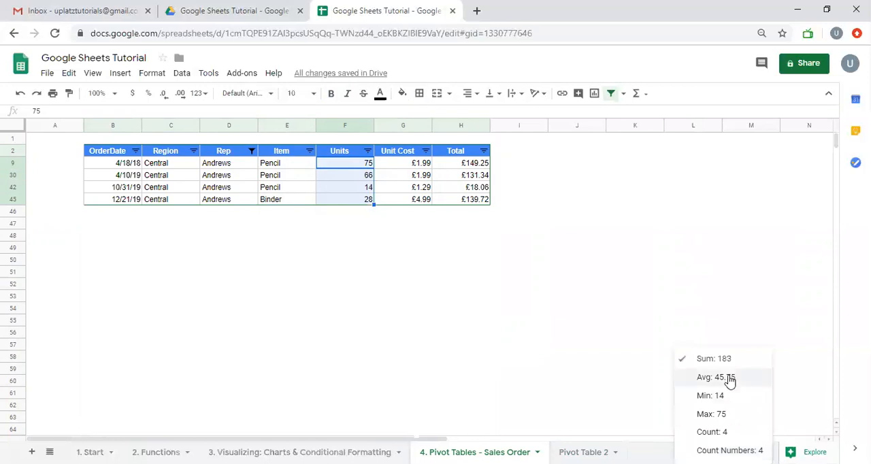
- Replace the Rep and Units fields in Pivot Table 2 with the suggested Sum of Total for each Item, and inspect the grand total
left_click(583, 451)
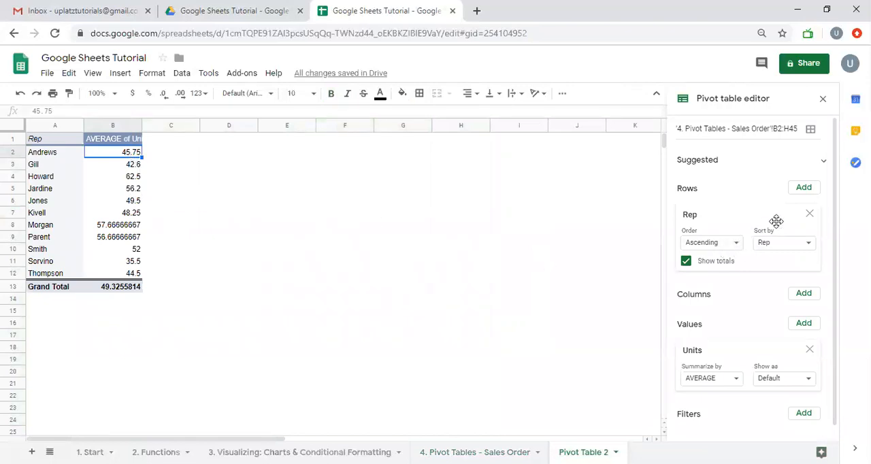
left_click(810, 215)
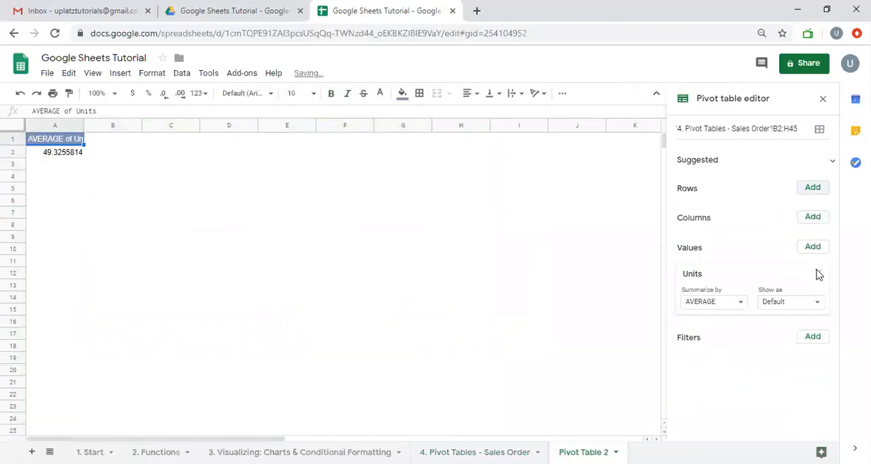
left_click(815, 273)
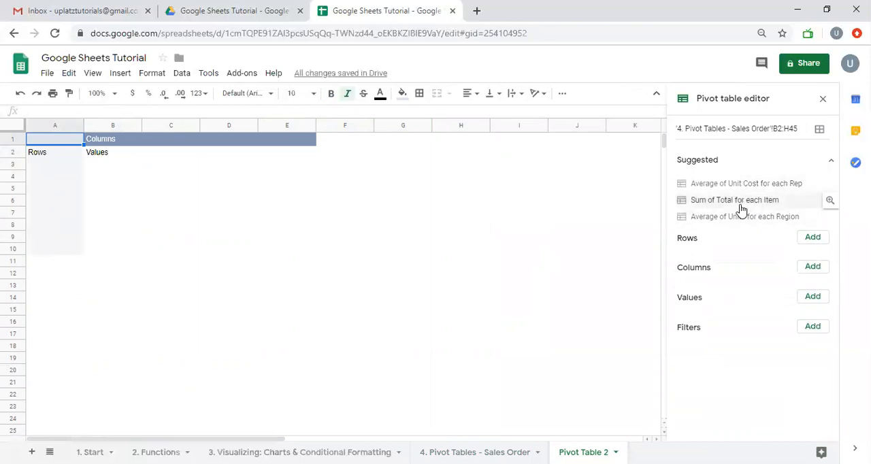
left_click(741, 208)
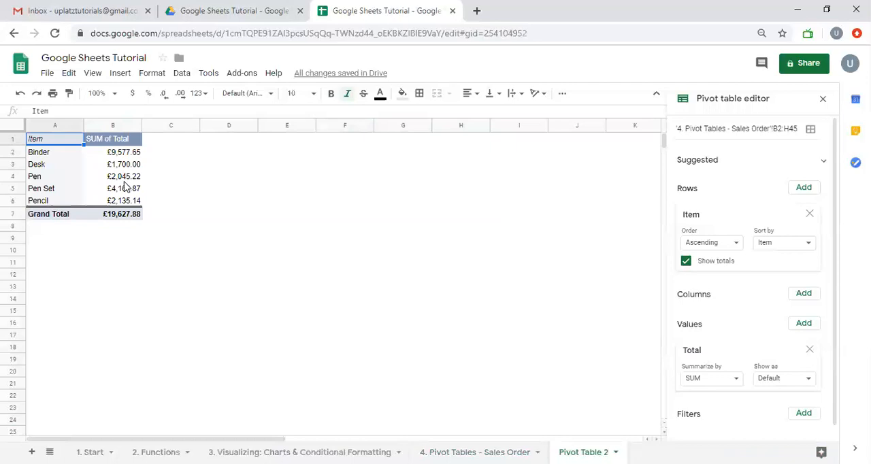
left_click(117, 219)
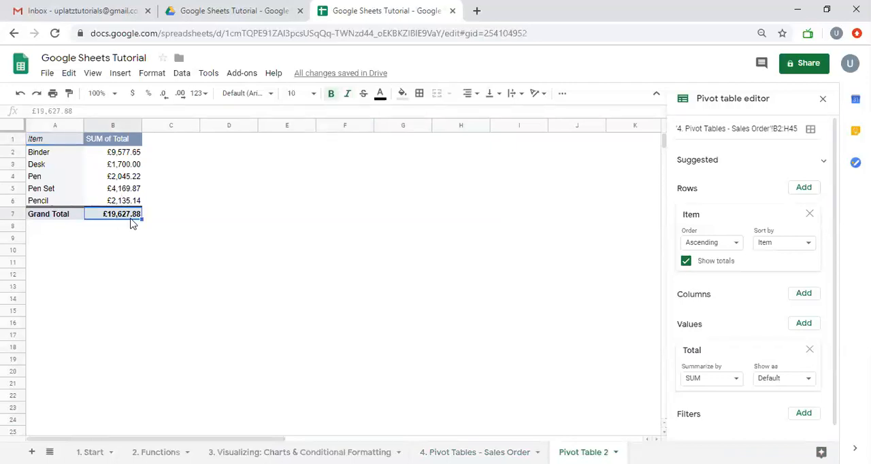
- Restore all reps in the sales order table's Rep filter and check the sum of the whole Total column
left_click(474, 452)
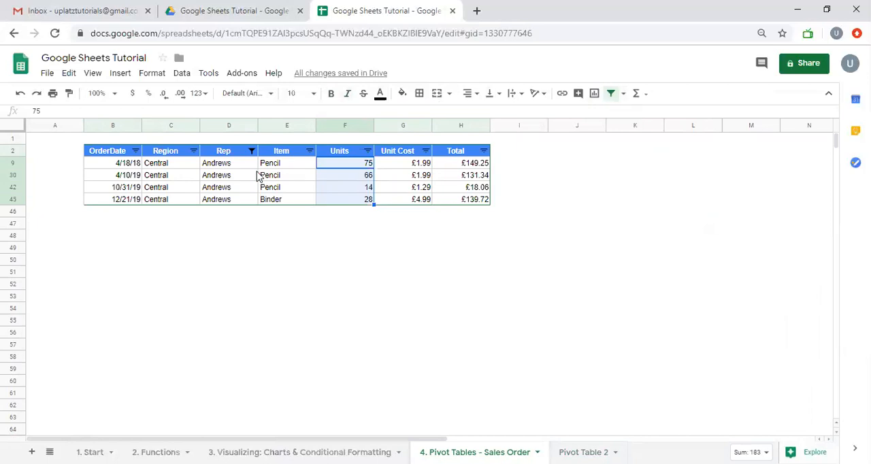
left_click(252, 151)
left_click(117, 253)
left_click(228, 396)
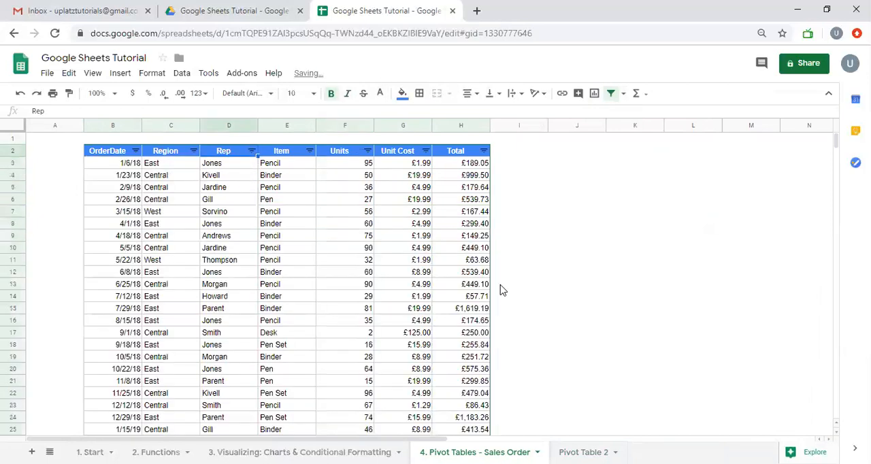
left_click(479, 169)
key("ctrl+shift+Down")
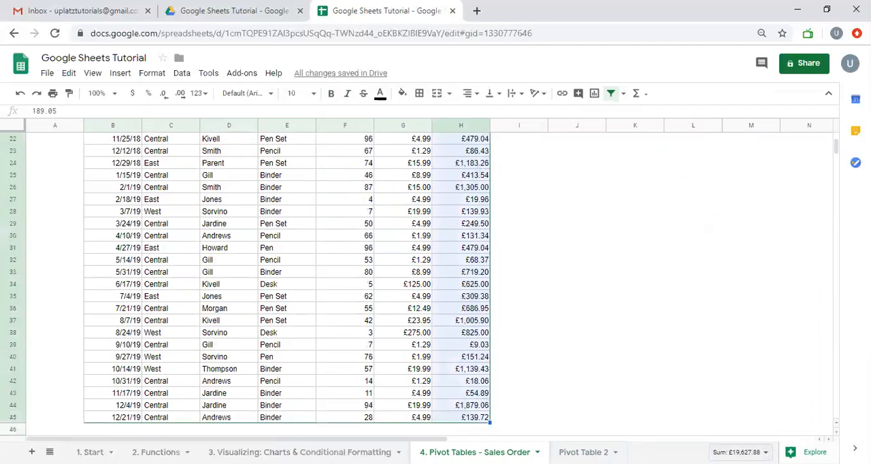
left_click(740, 451)
- Replace the Item and Total fields in Pivot Table 2 with the suggested Average of Units for each Region
left_click(583, 452)
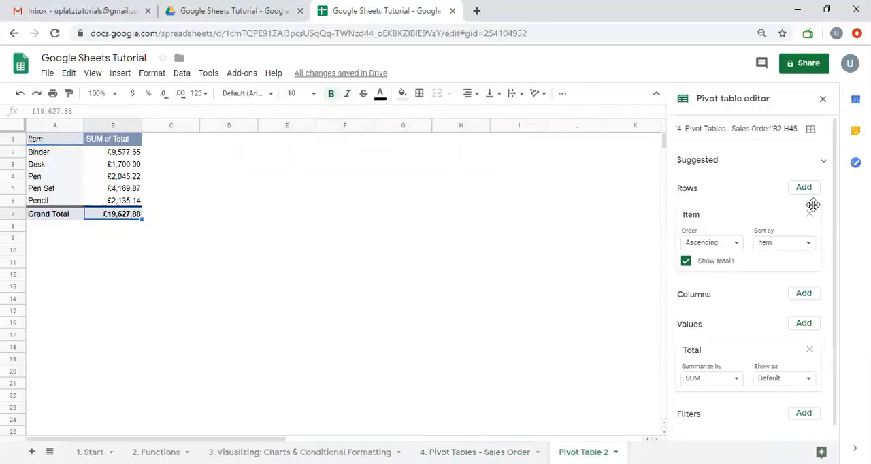
left_click(810, 214)
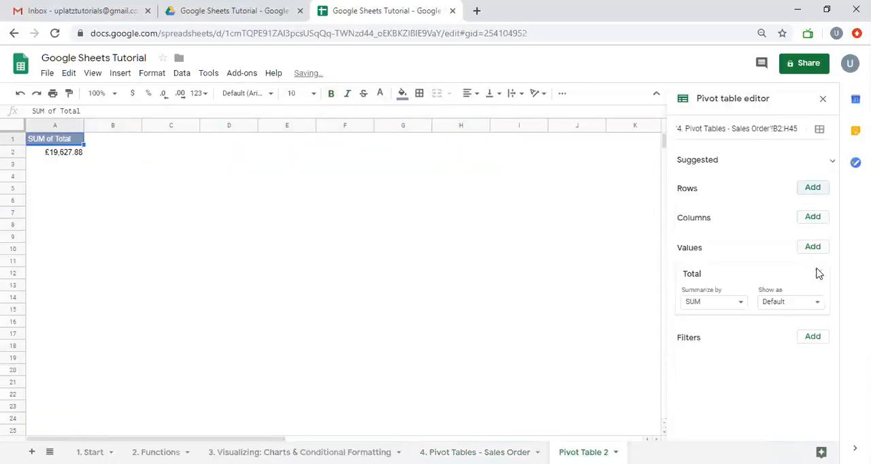
left_click(818, 273)
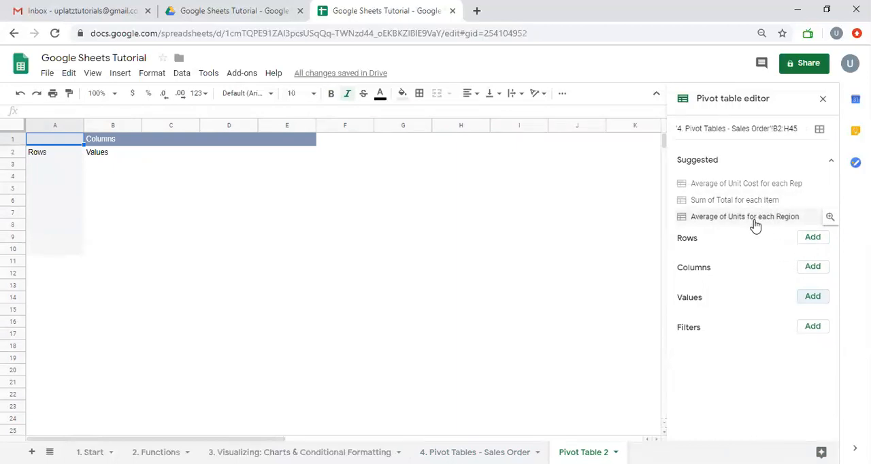
left_click(701, 219)
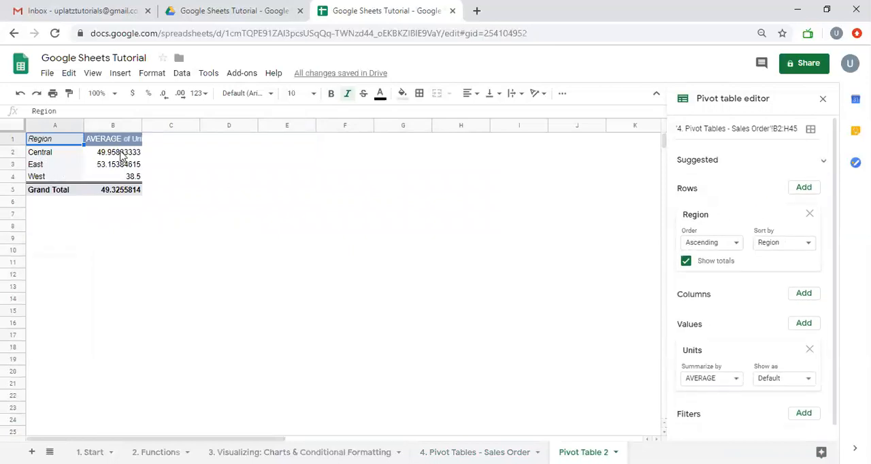
- Remove the Region row and Units value from the pivot table, and review the source columns on the 4. Pivot Tables - Sales Order sheet
left_click(809, 213)
left_click(819, 274)
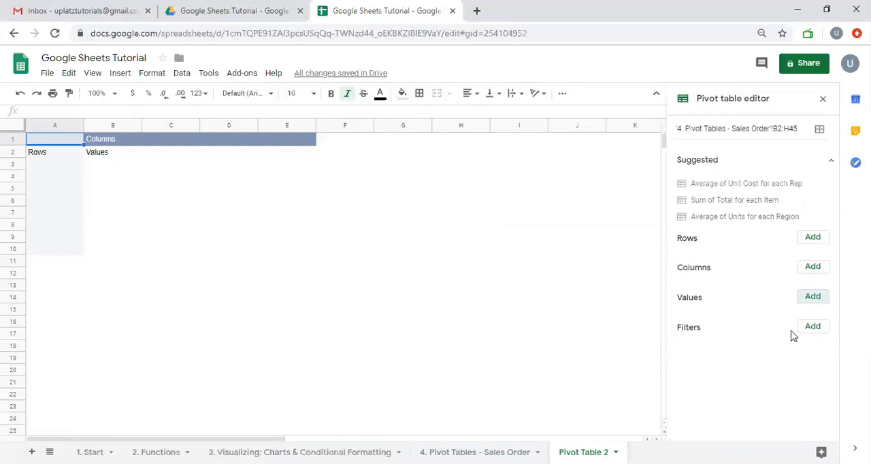
left_click(475, 452)
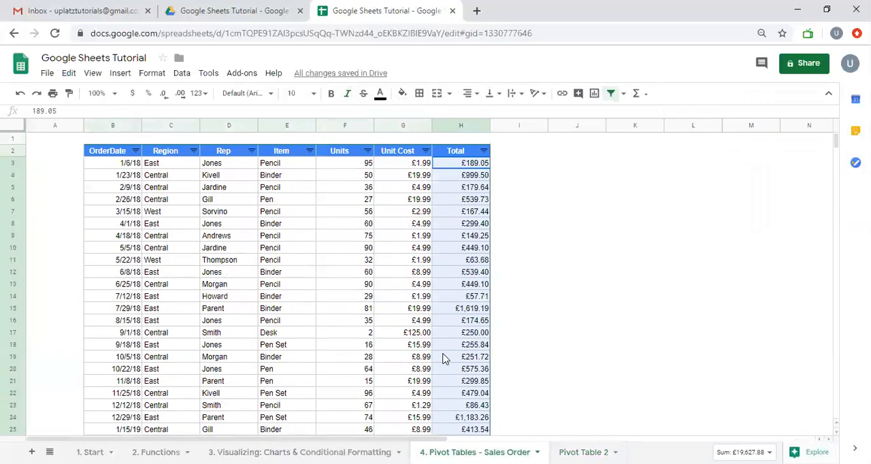
left_click(239, 194)
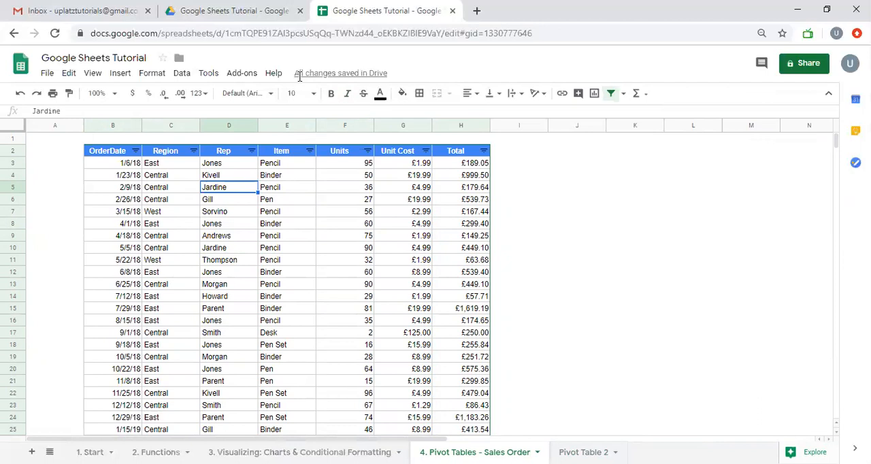
left_click(335, 224)
left_click(235, 191)
- Build the pivot table in Pivot Table 2 with Rep as rows, Region as columns and Total as summed values
left_click(583, 452)
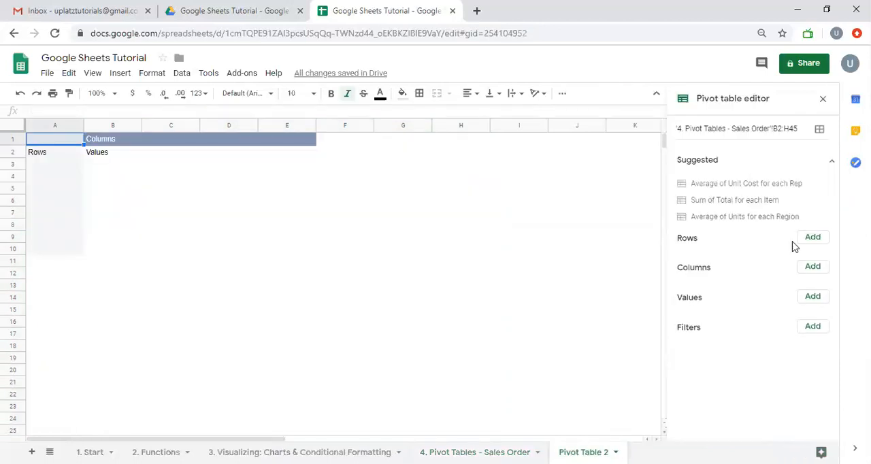
left_click(810, 244)
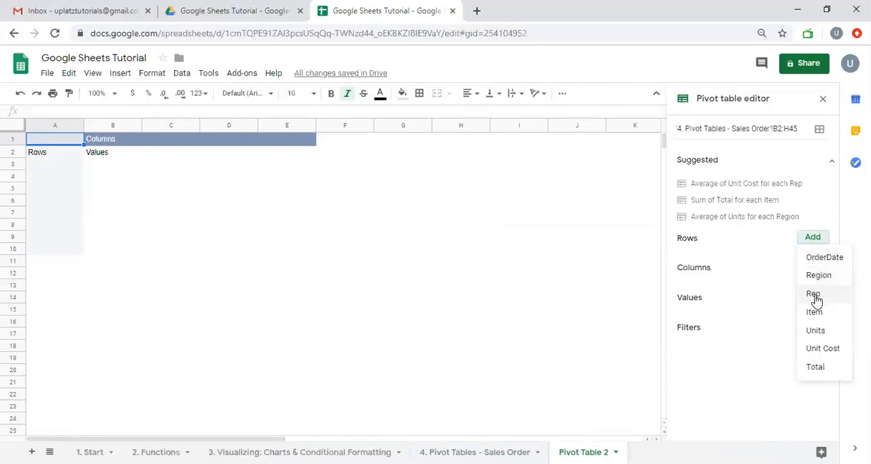
left_click(814, 297)
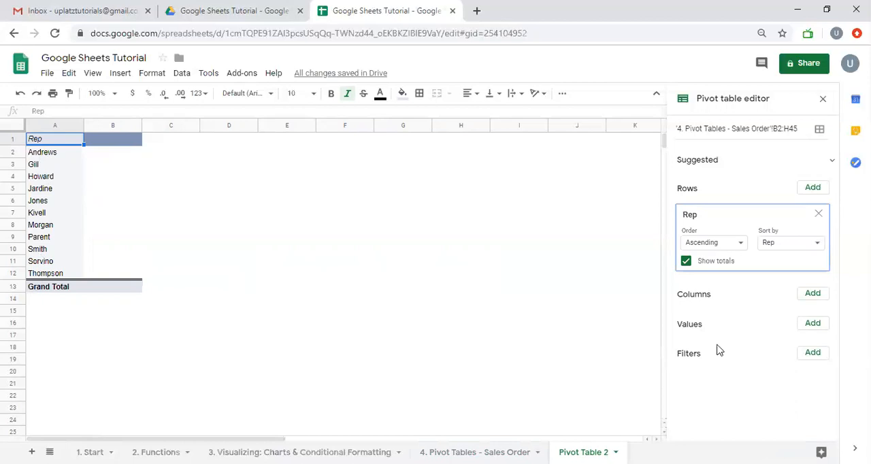
left_click(804, 298)
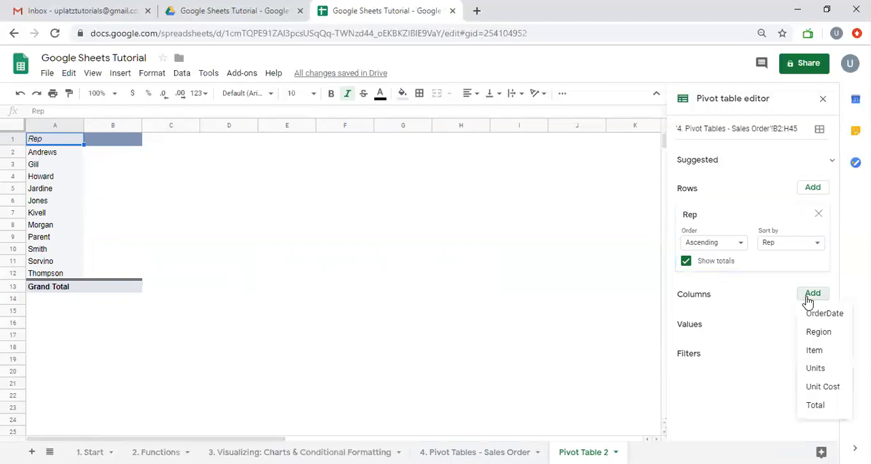
left_click(817, 333)
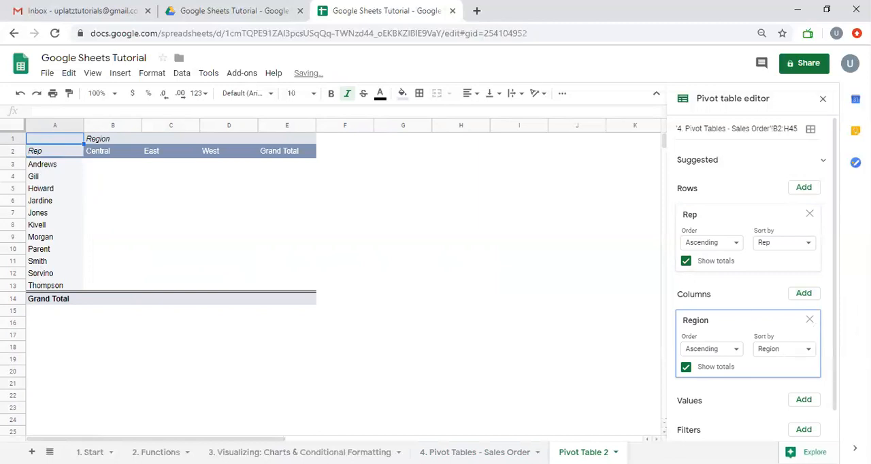
scroll(769, 408, "down", 1)
left_click(803, 369)
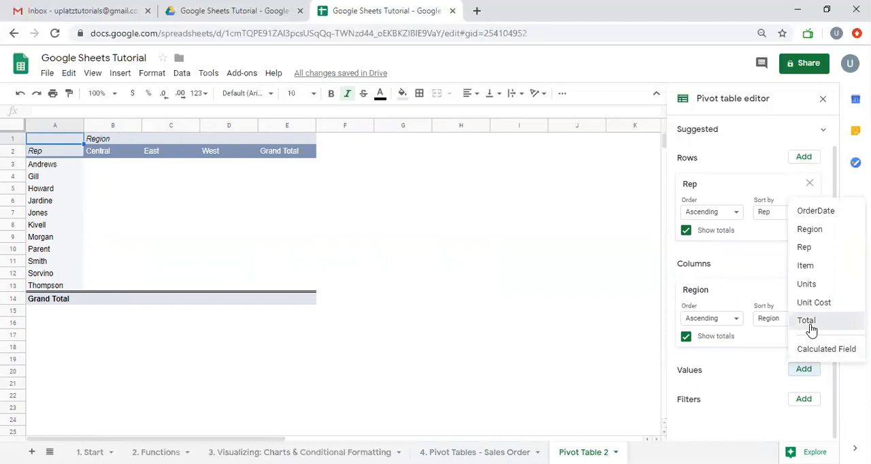
left_click(807, 320)
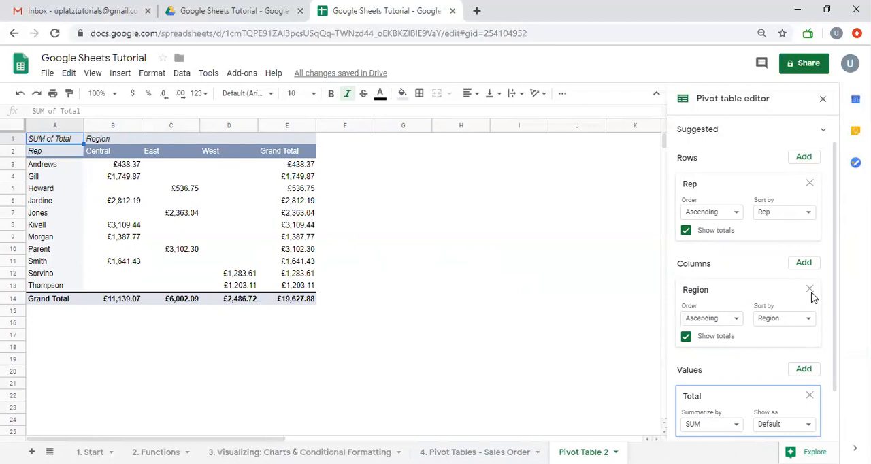
- Remove Region from the pivot table's columns and inspect the total for the rep in row 9
left_click(810, 291)
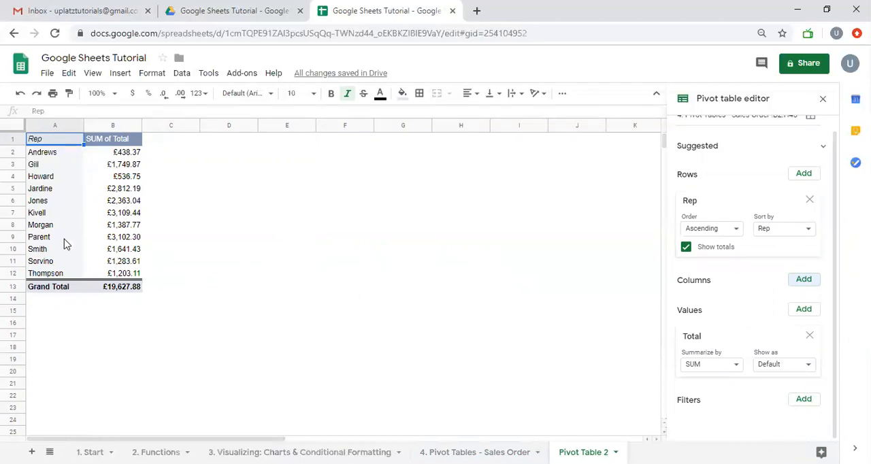
left_click(10, 237)
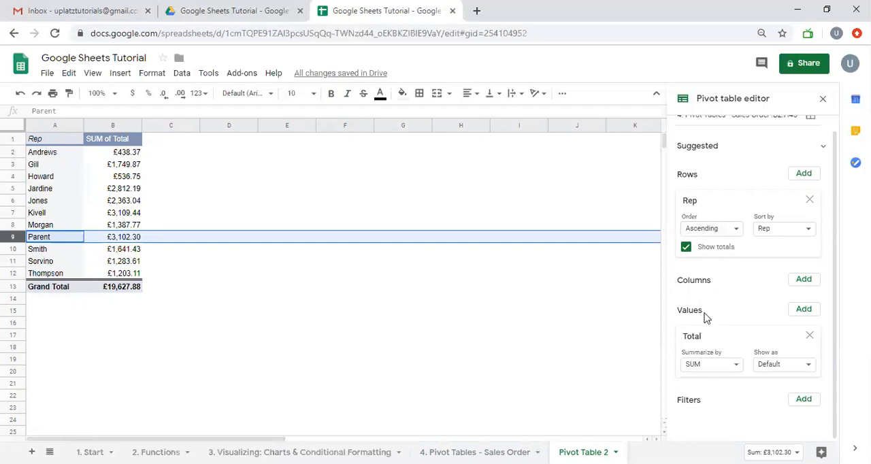
left_click(734, 231)
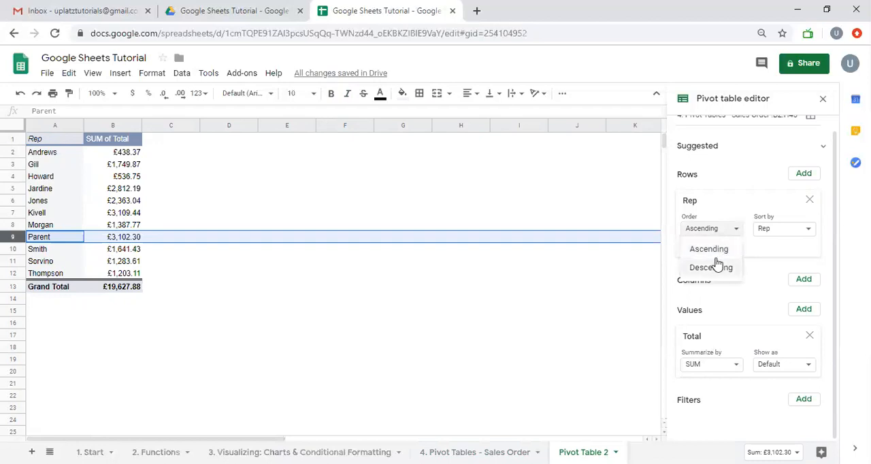
left_click(512, 224)
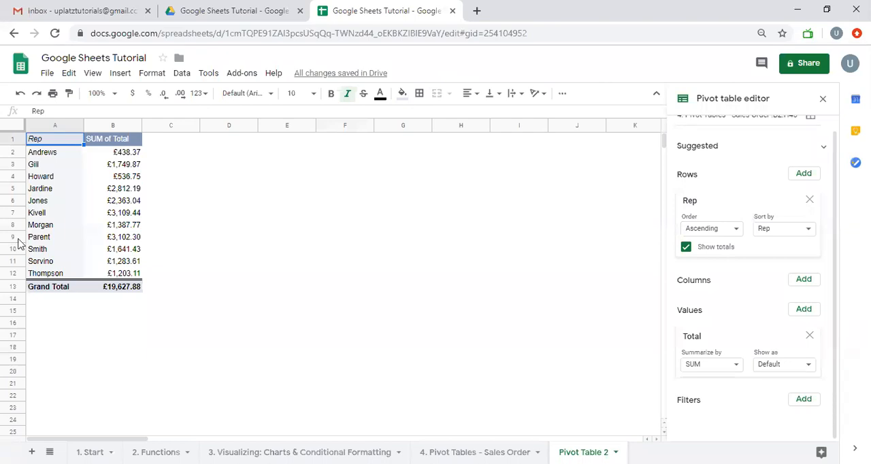
left_click(18, 238)
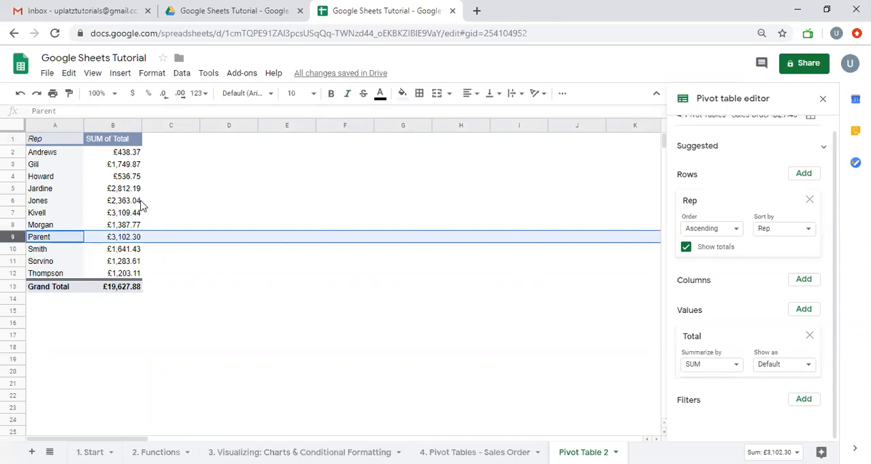
- Add Region as a second row field beneath Rep in the pivot table
left_click_drag(43, 142, 107, 286)
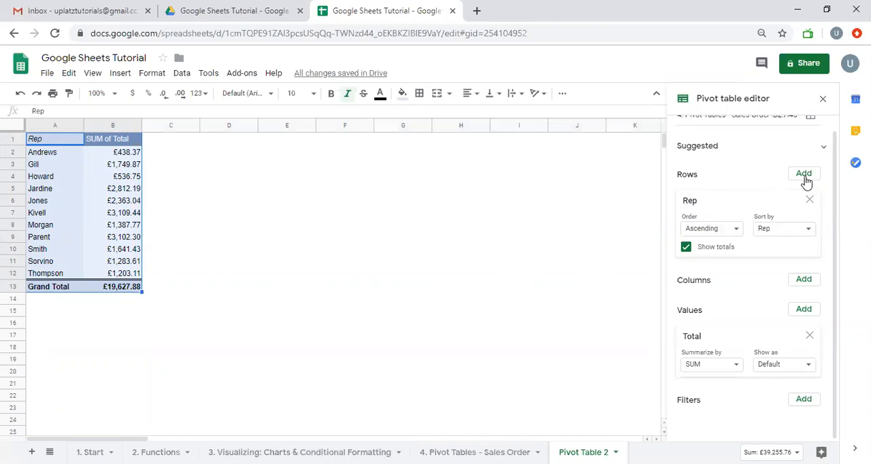
left_click(805, 176)
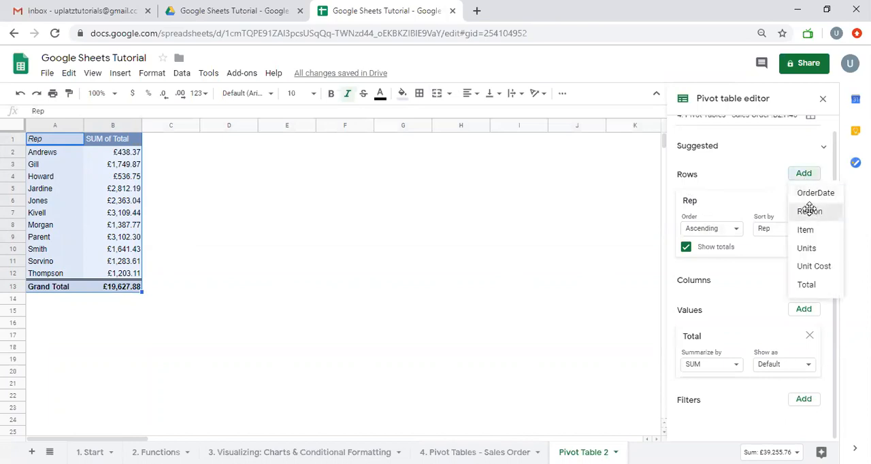
left_click(809, 212)
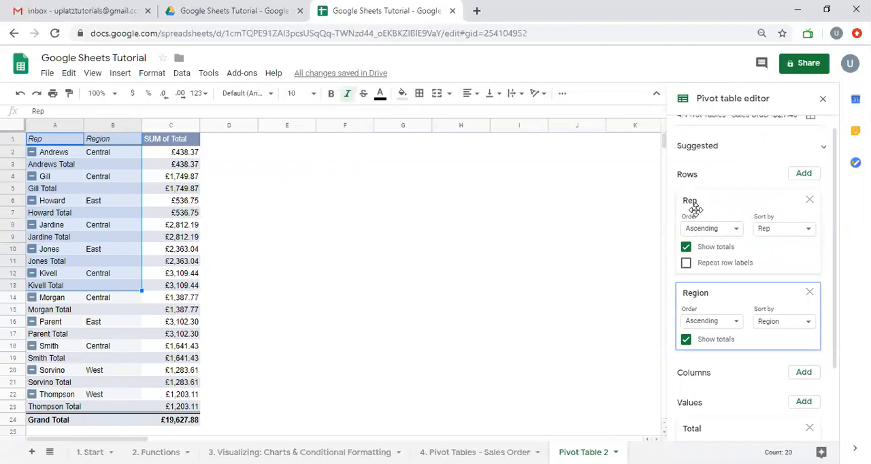
- Sort the Rep rows in descending order by SUM of Total
left_click(700, 231)
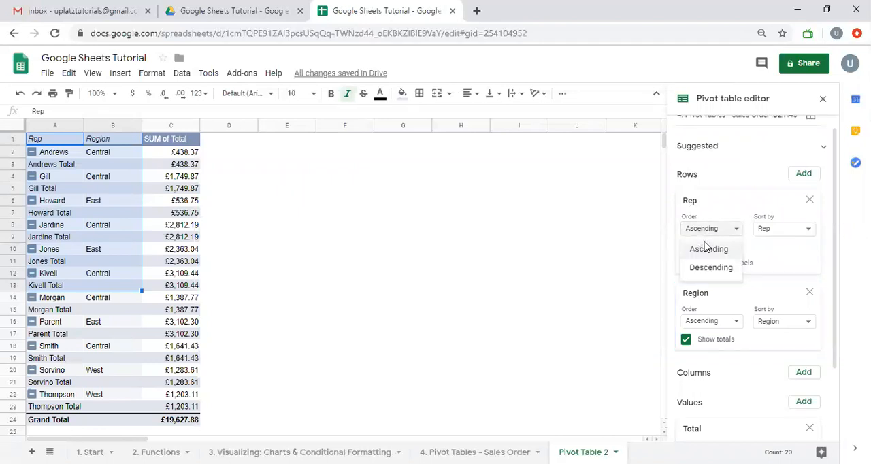
left_click(704, 266)
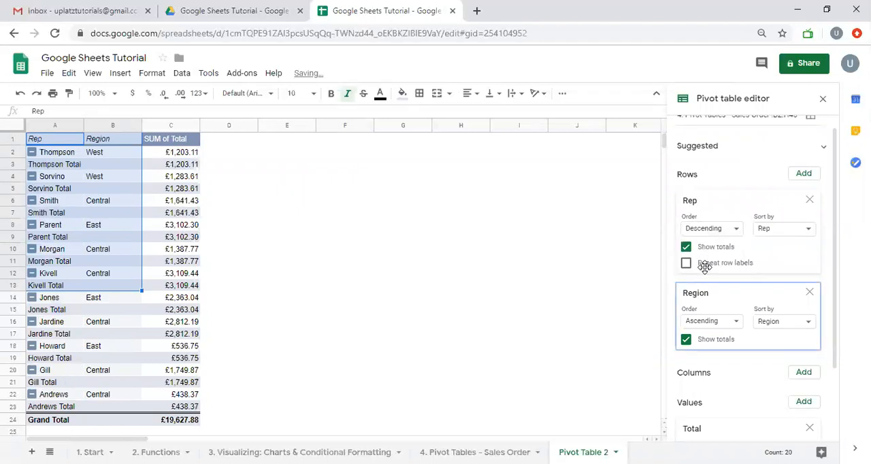
left_click(768, 230)
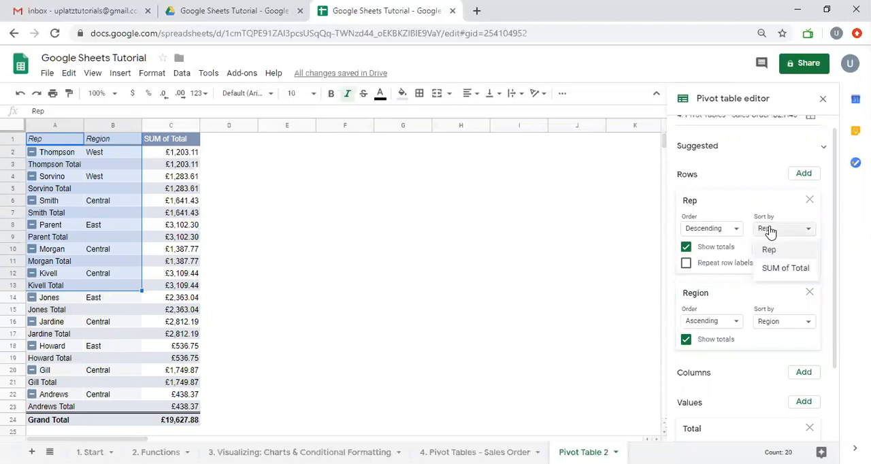
left_click(780, 271)
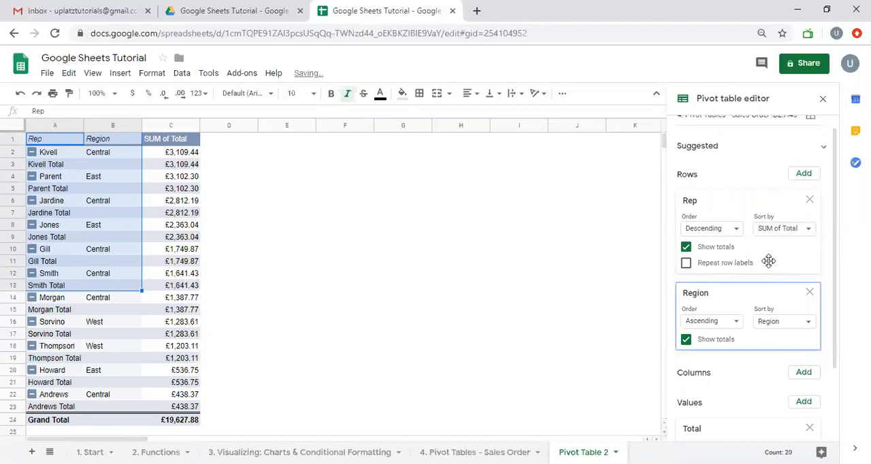
- Remove Region from the pivot table's rows and review the sorted rep totals
left_click(809, 292)
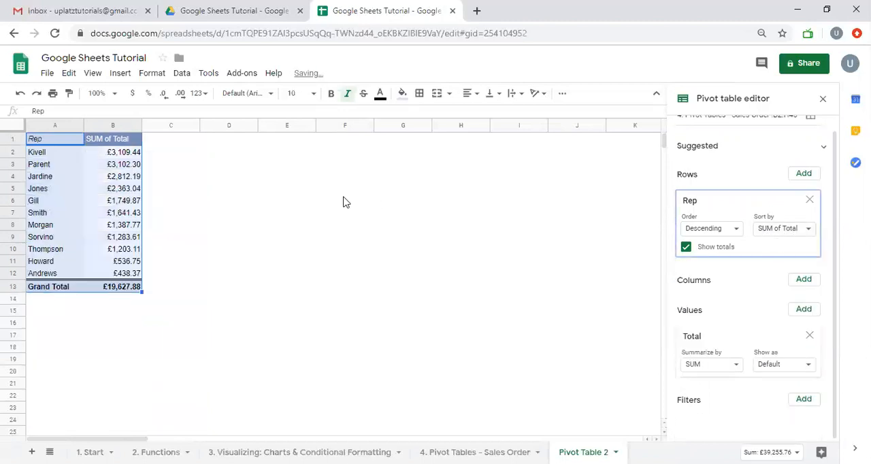
left_click(13, 166)
left_click(12, 152)
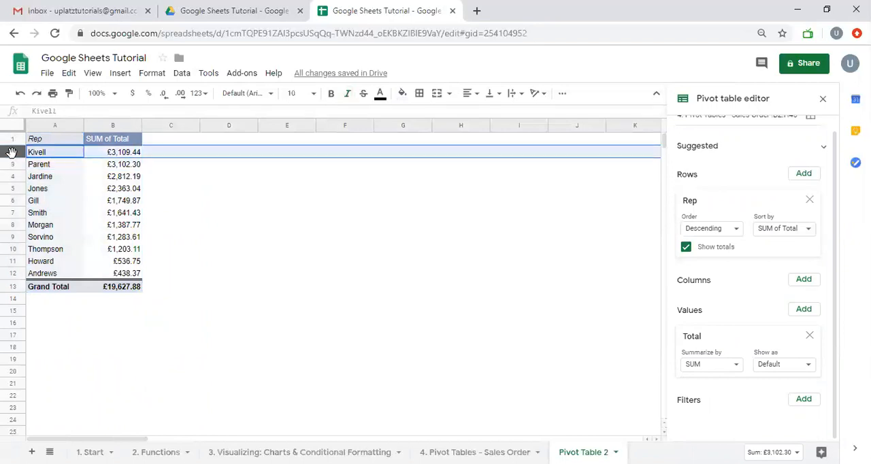
left_click_drag(58, 139, 119, 289)
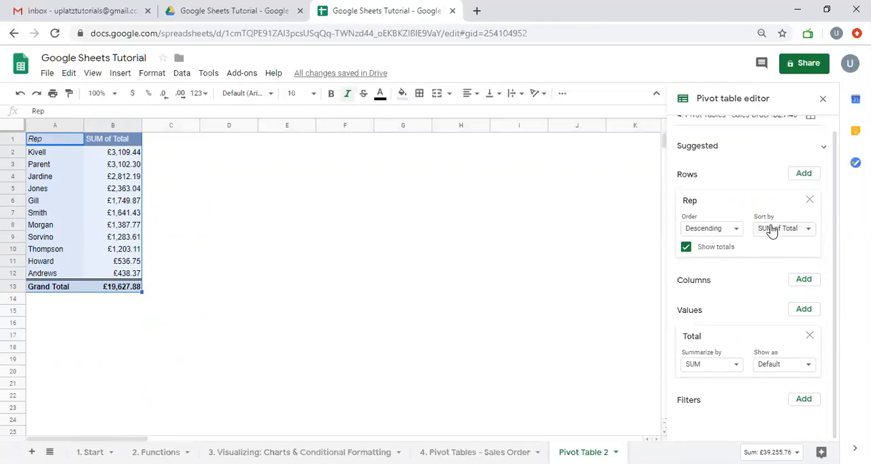
- Inspect the first rep's total and the Grand Total, and switch Show totals for Rep off and back on
left_click(125, 157)
left_click(124, 291)
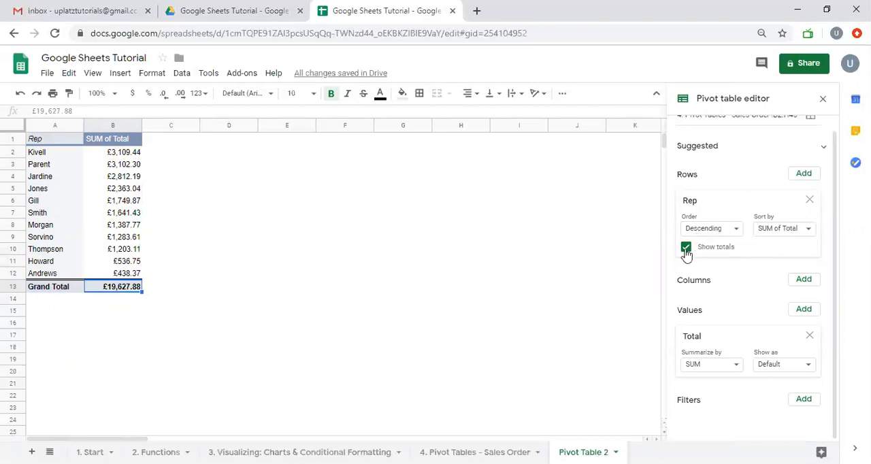
left_click(685, 248)
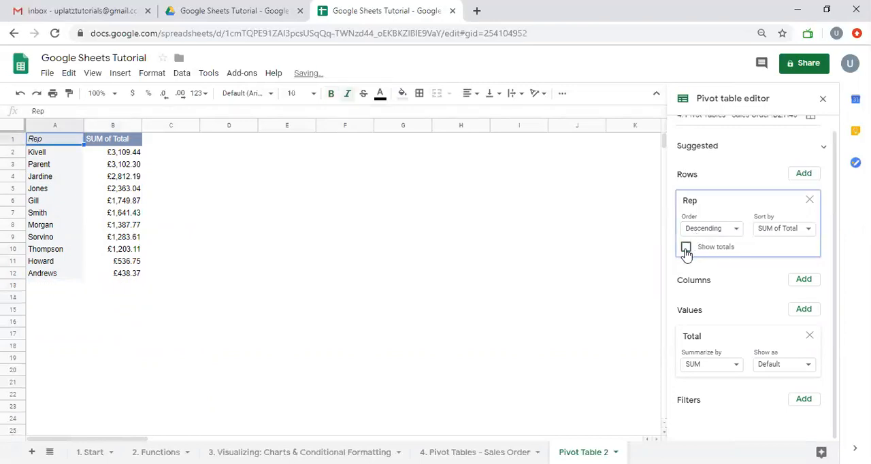
left_click(685, 248)
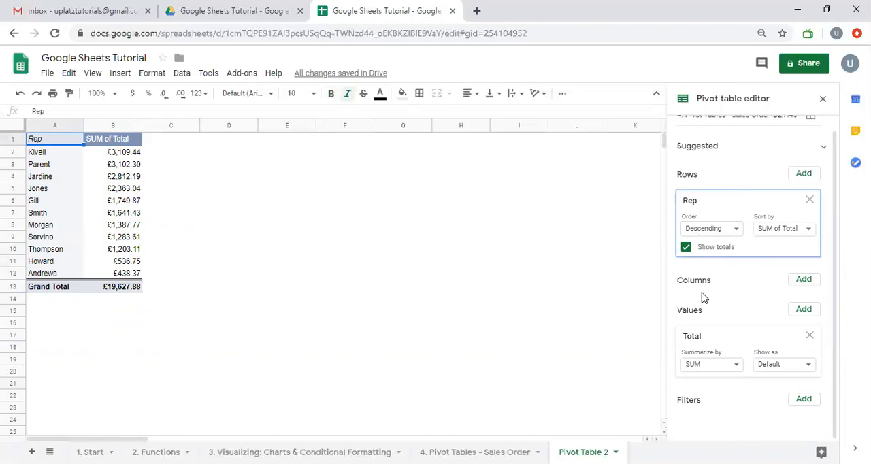
- Summarize the Total values by MAX and inspect the rep in row 2
left_click(700, 370)
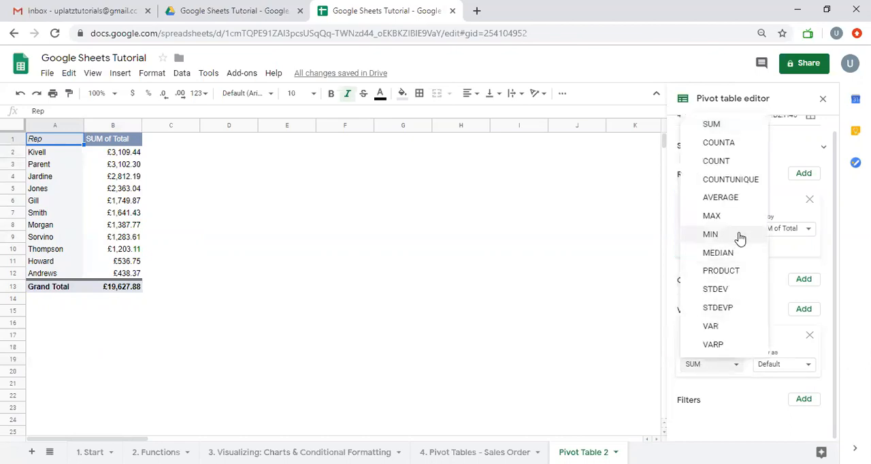
left_click(712, 216)
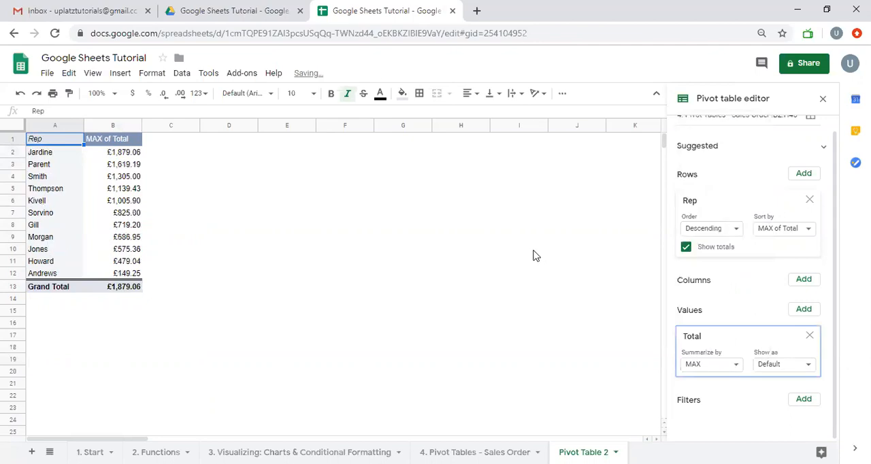
left_click(11, 152)
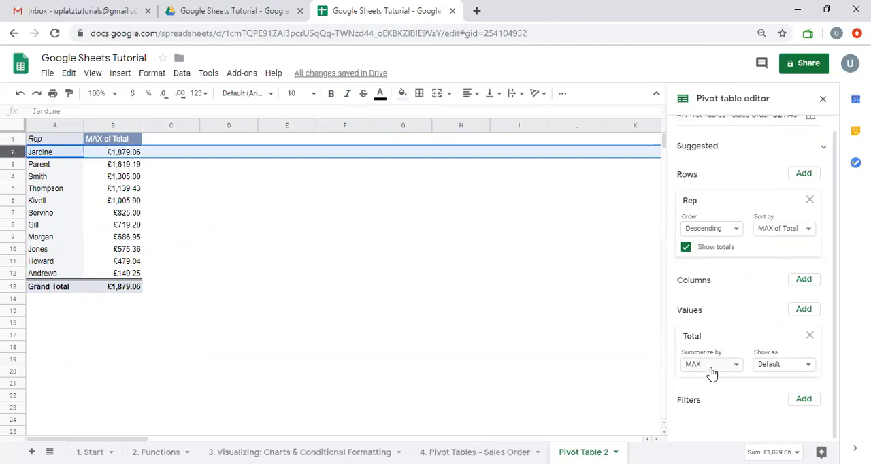
- Summarize the Total values by COUNTA, review the other summary functions, and return the summary to SUM
left_click(711, 371)
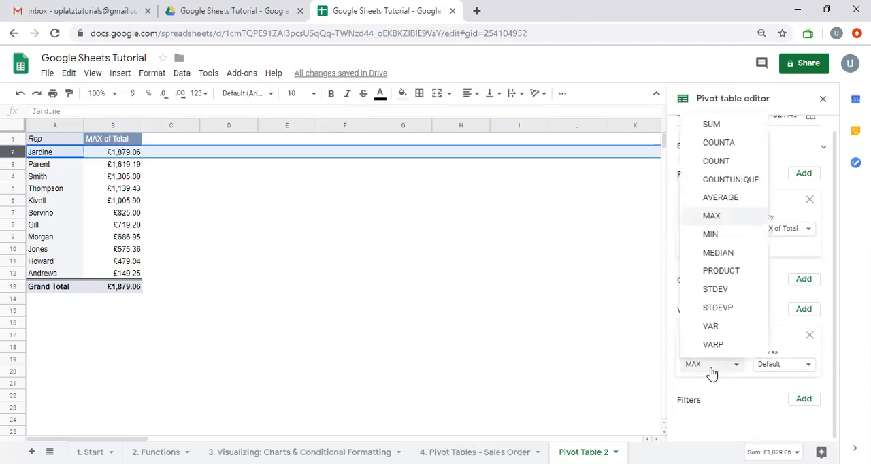
left_click(715, 148)
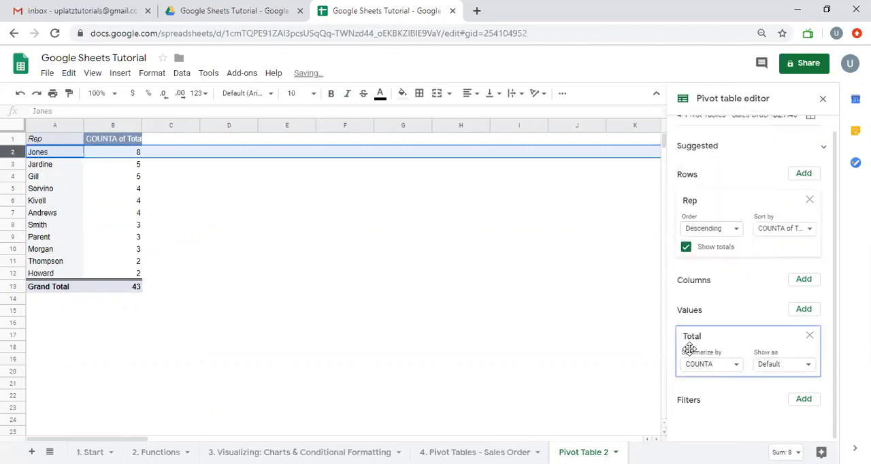
left_click(702, 367)
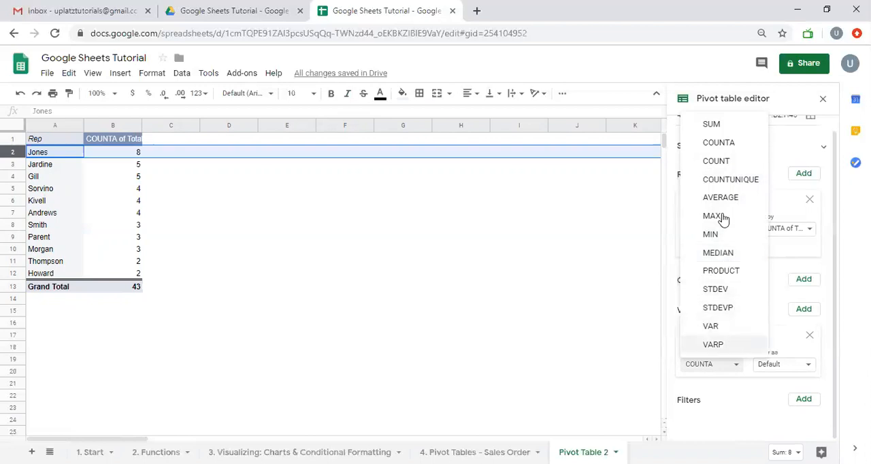
left_click(672, 388)
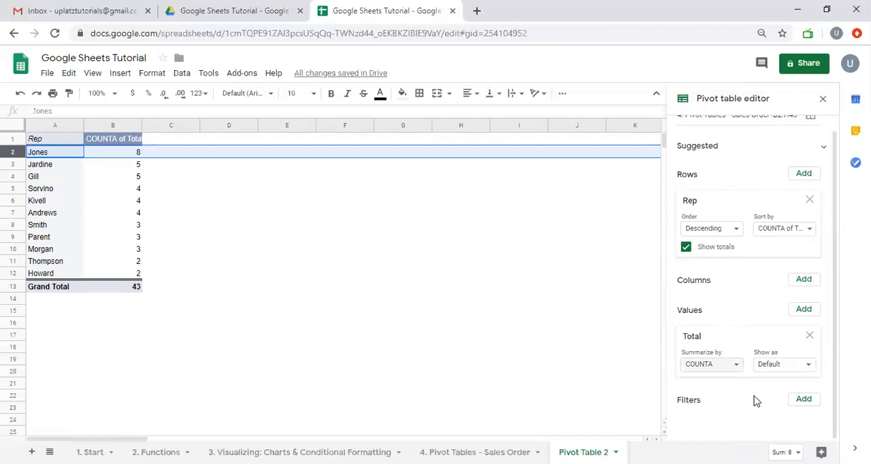
left_click(733, 367)
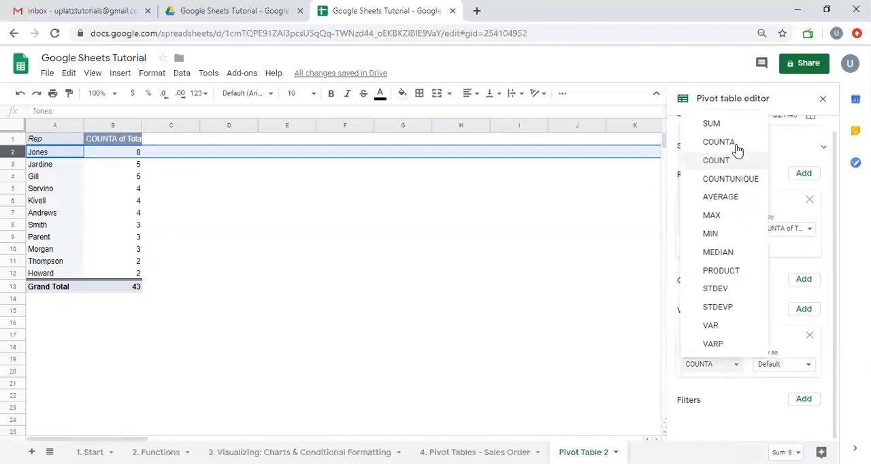
left_click(721, 125)
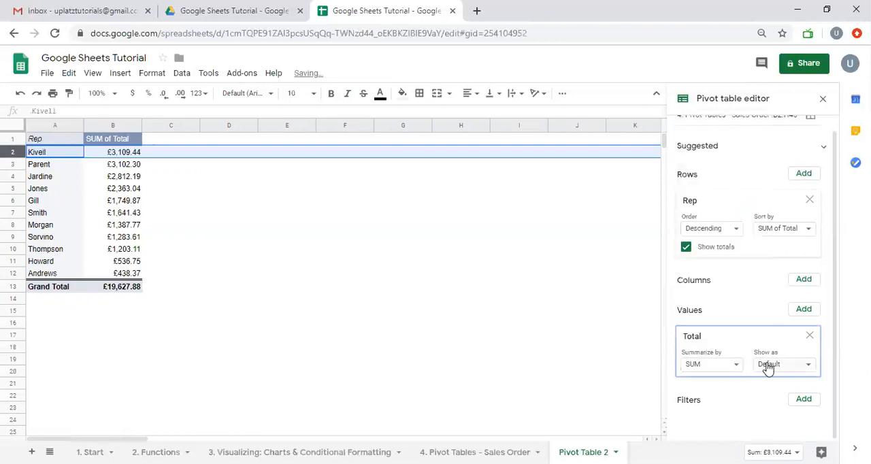
- Show the Total values as % of grand total and turn off Show totals for Rep
left_click(768, 368)
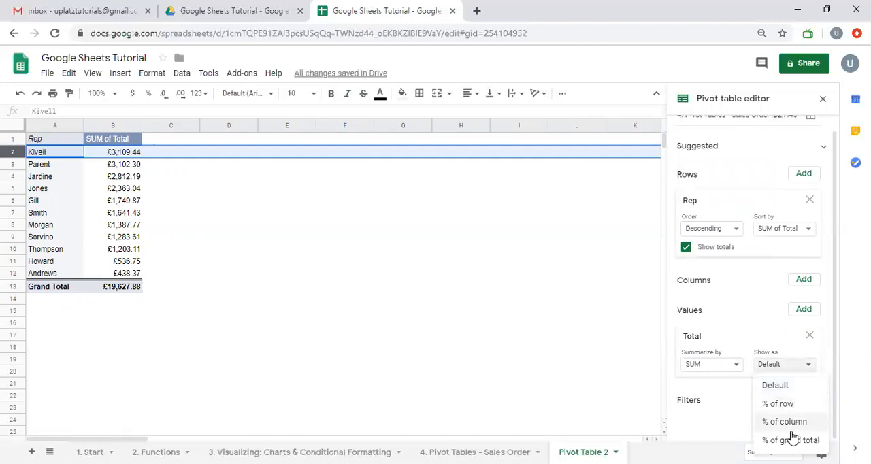
left_click(791, 440)
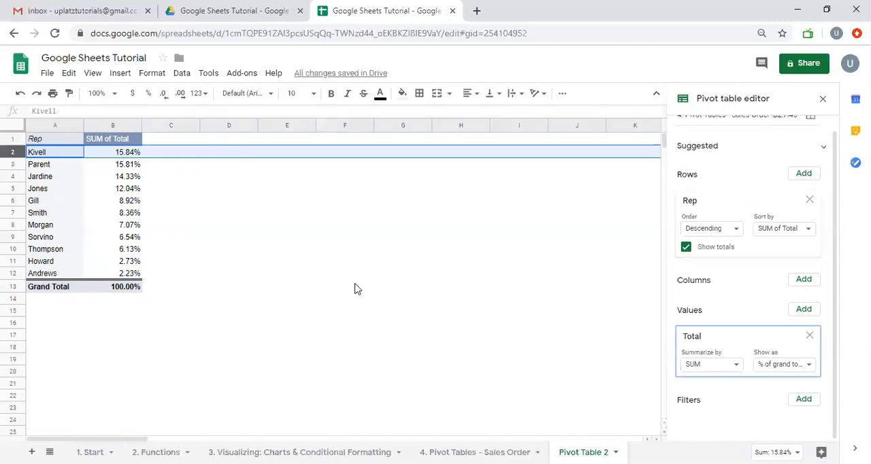
left_click(124, 291)
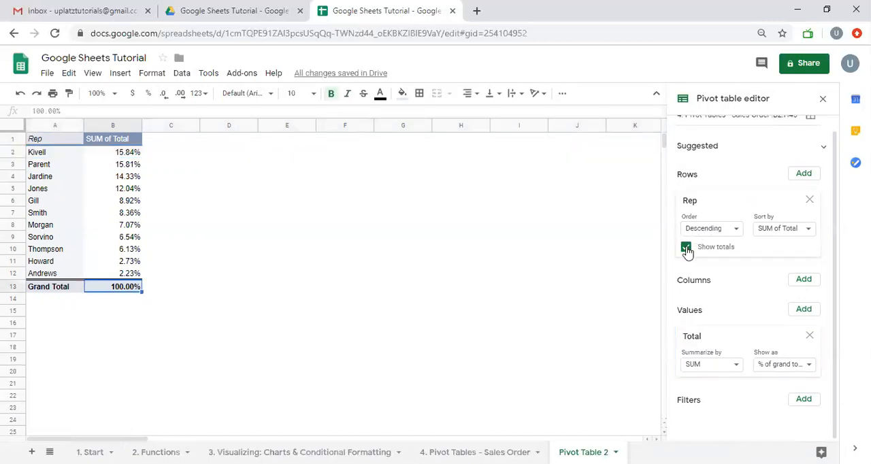
left_click(685, 248)
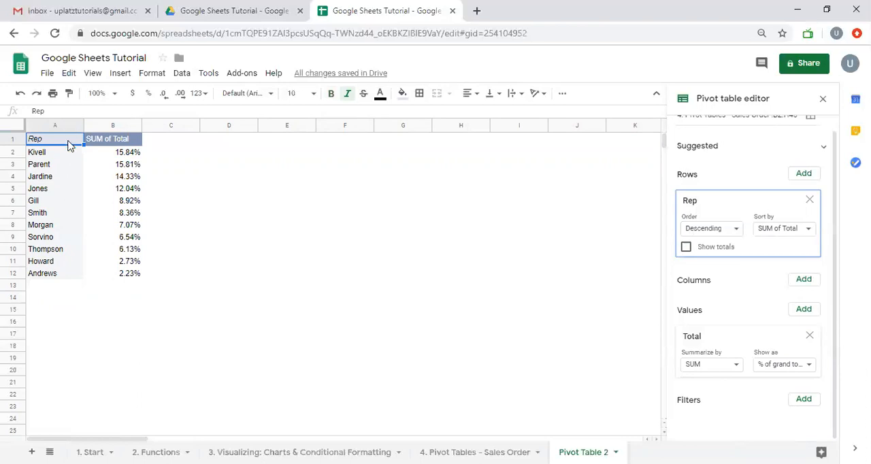
- Inspect the percentage shares of the three highest-ranked reps and select the remaining reps below them
left_click(119, 159)
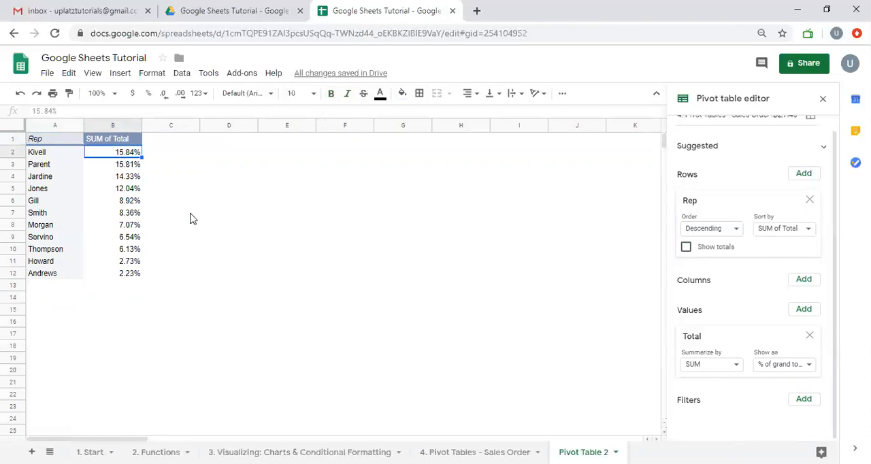
left_click_drag(64, 157, 121, 178)
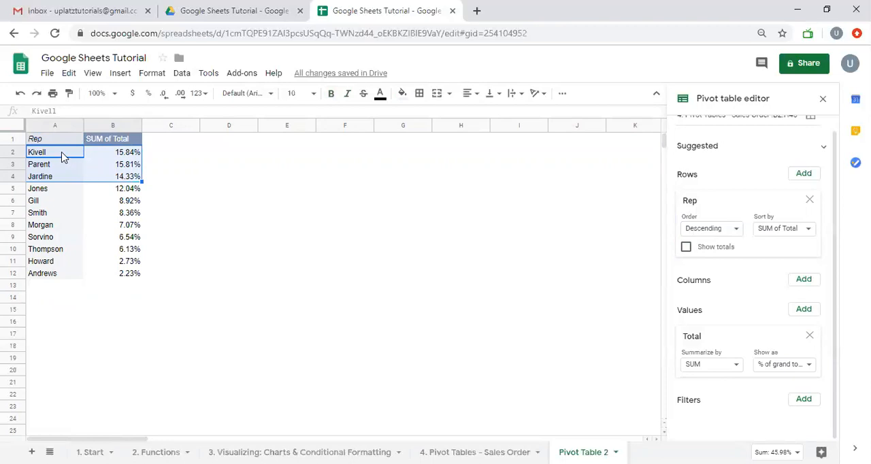
left_click_drag(50, 191, 43, 274)
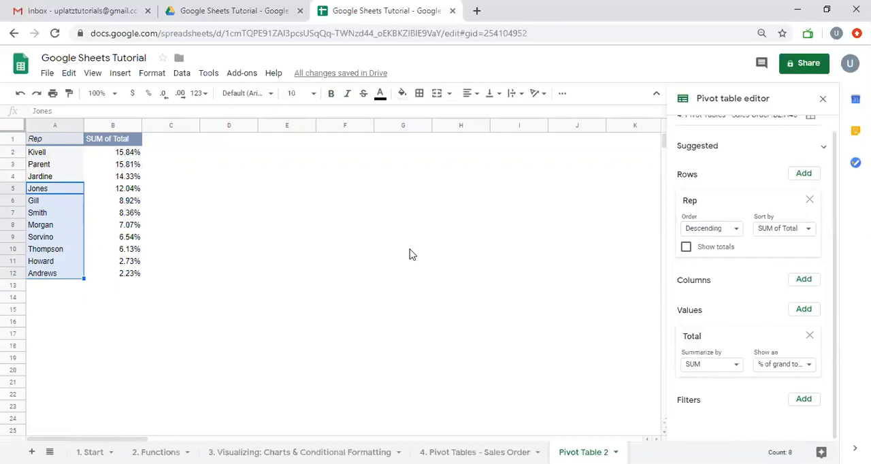
- Review the order rows on the 4. Pivot Tables - Sales Order sheet and return to Pivot Table 2
right_click(474, 452)
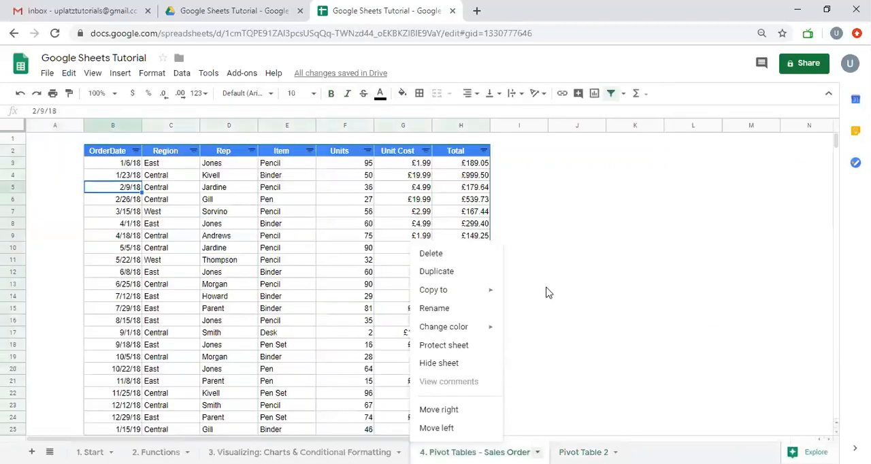
left_click(546, 286)
scroll(548, 292, "down", 1)
scroll(548, 293, "down", 6)
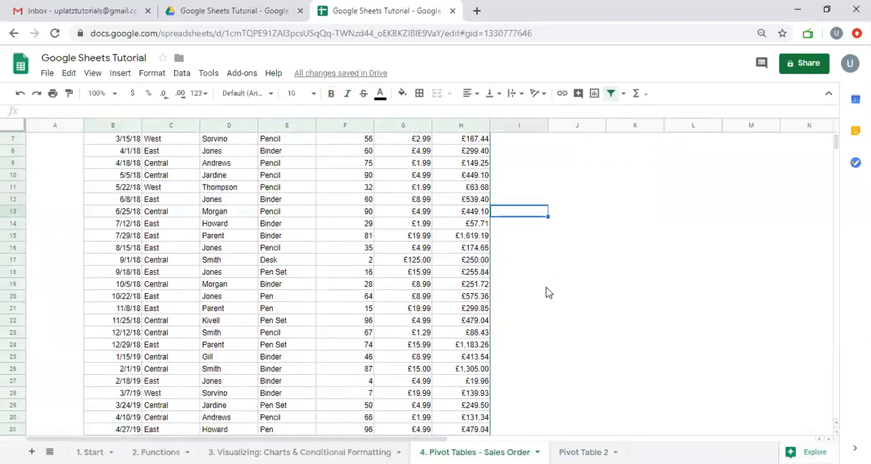
scroll(549, 292, "down", 2)
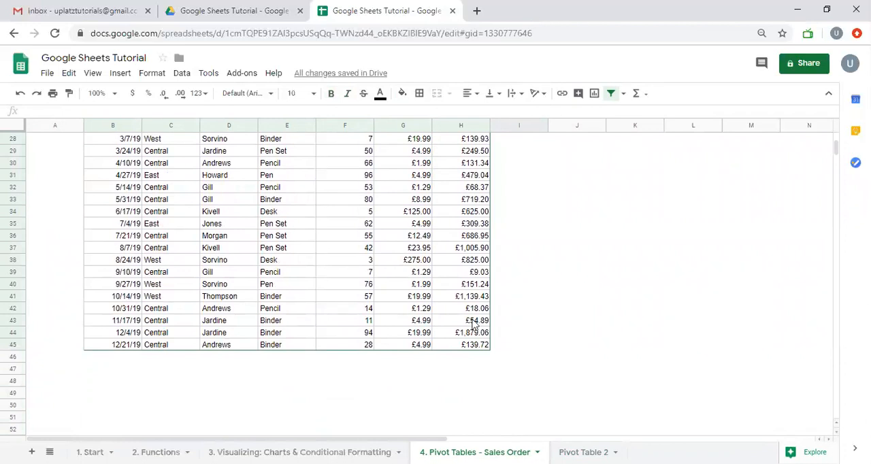
scroll(418, 220, "up", 8)
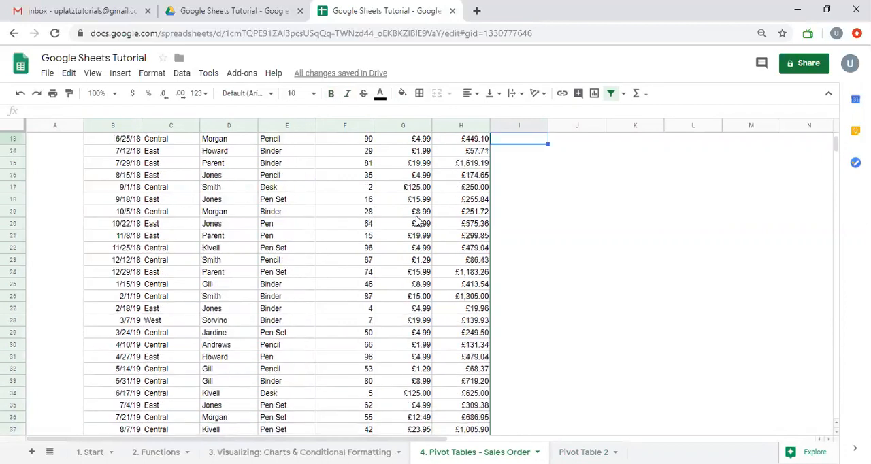
scroll(253, 223, "up", 1)
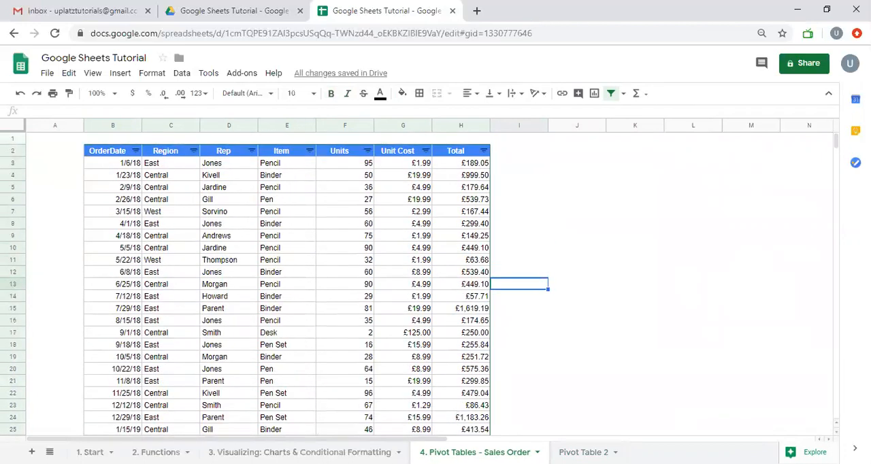
left_click(583, 452)
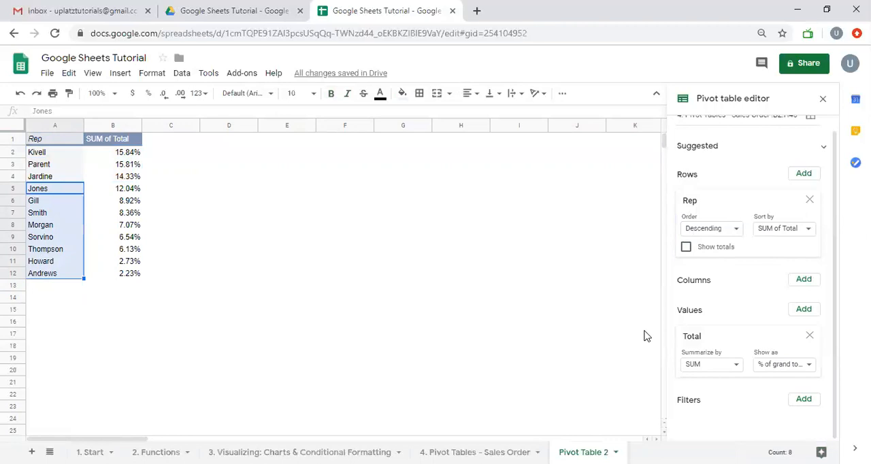
- Check the source order rows, replace the Rep row field in Pivot Table 2 with Region, and select the Central and East percentages
left_click(474, 451)
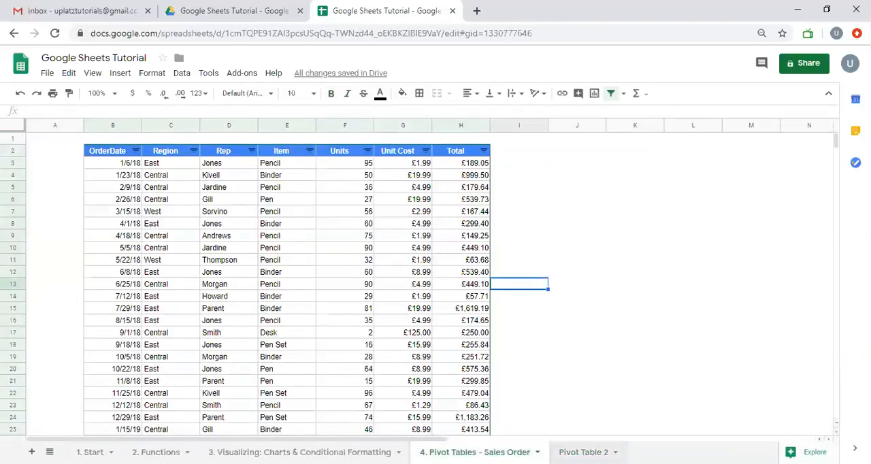
left_click(583, 452)
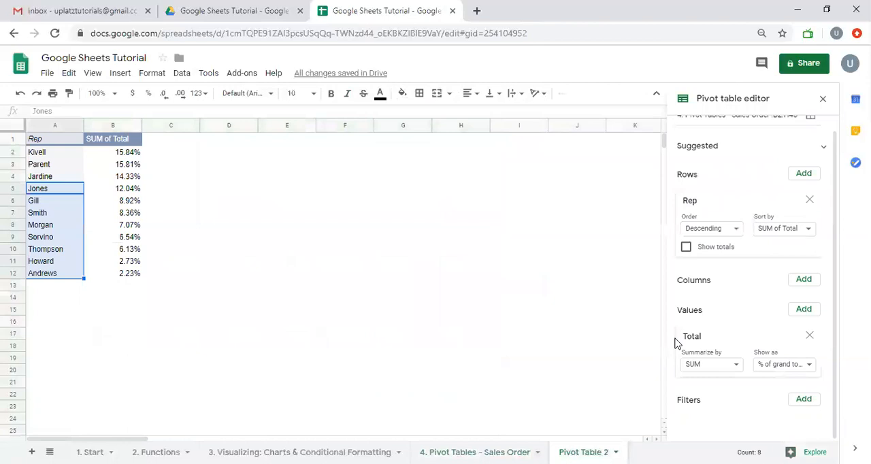
left_click(804, 175)
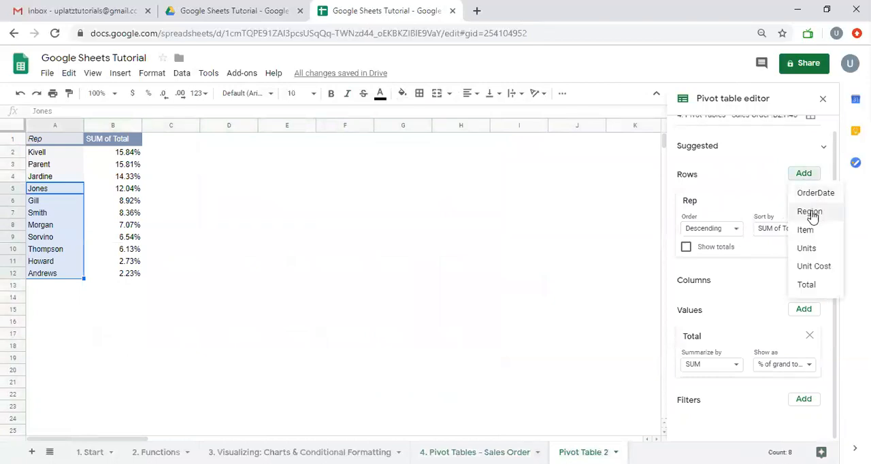
left_click(809, 212)
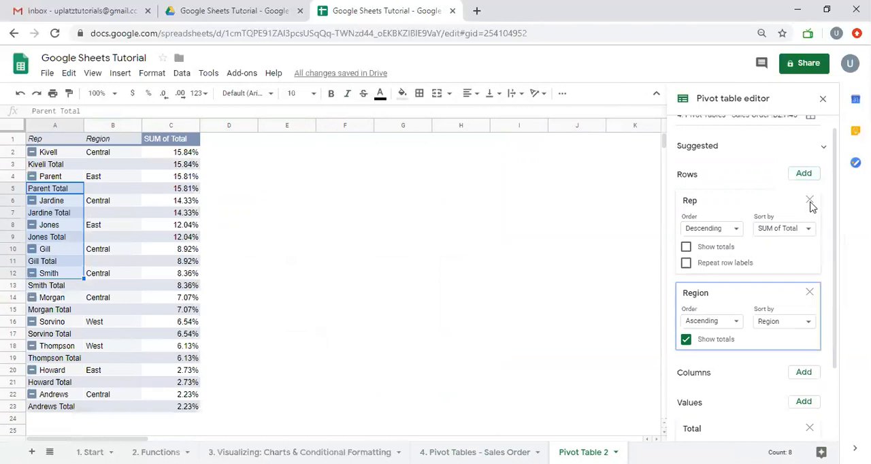
left_click(810, 201)
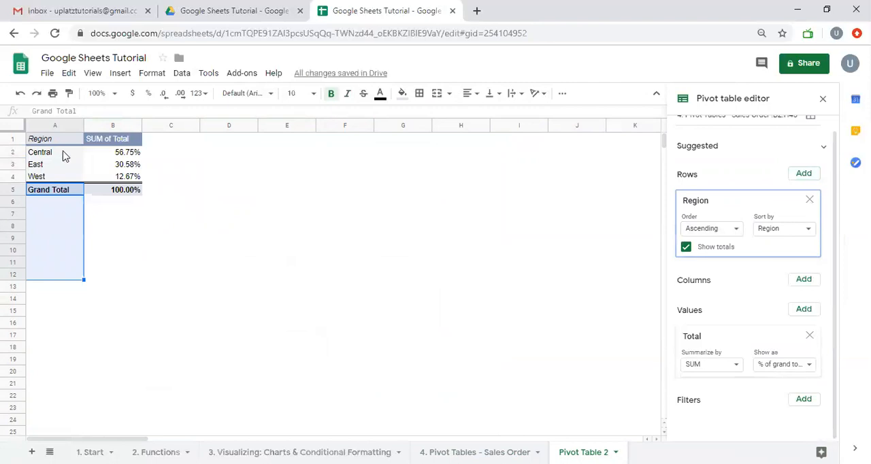
left_click_drag(113, 152, 118, 166)
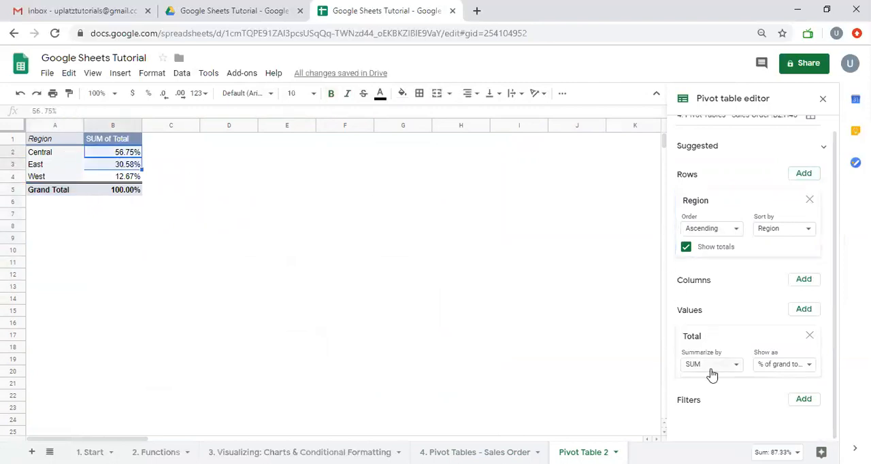
- Rebuild the row grouping by removing Region, adding it back, and adding Rep as the second row field
left_click(809, 200)
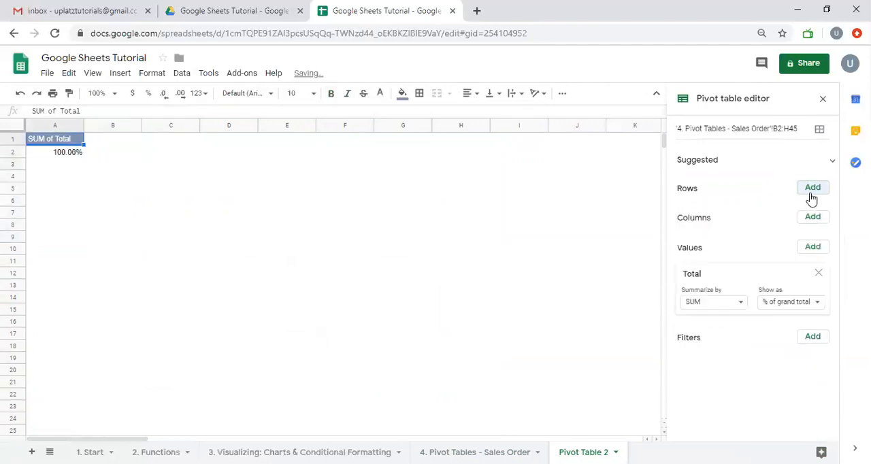
left_click(810, 194)
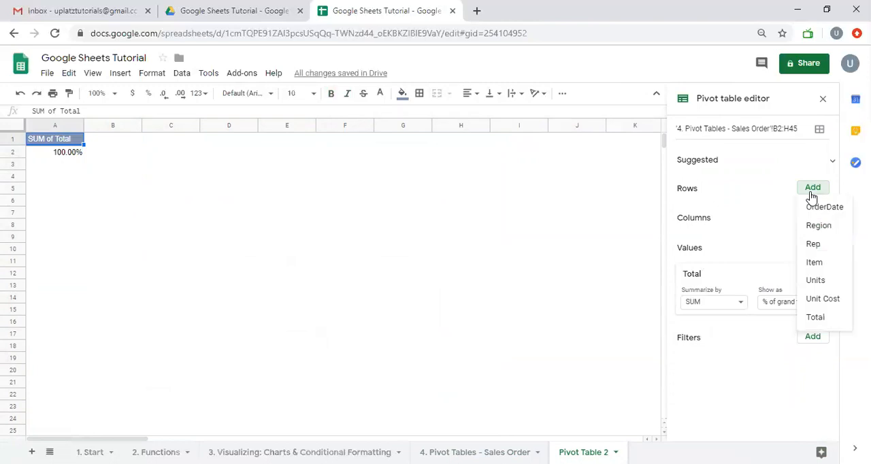
left_click(818, 223)
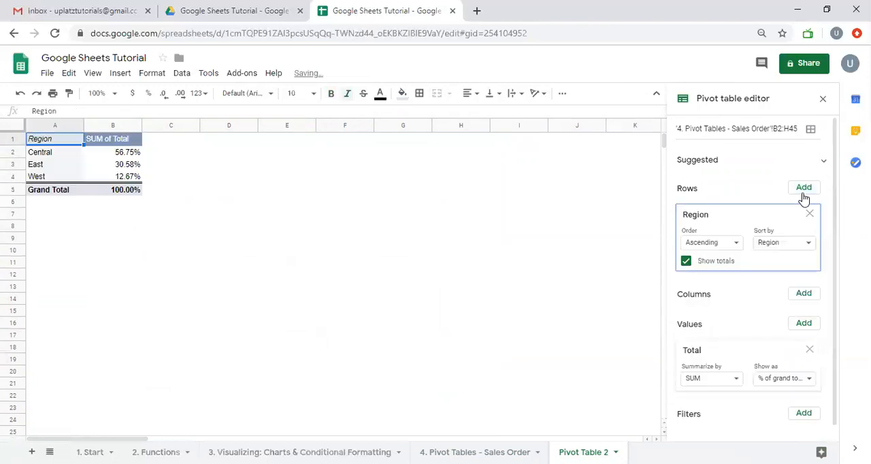
left_click(802, 191)
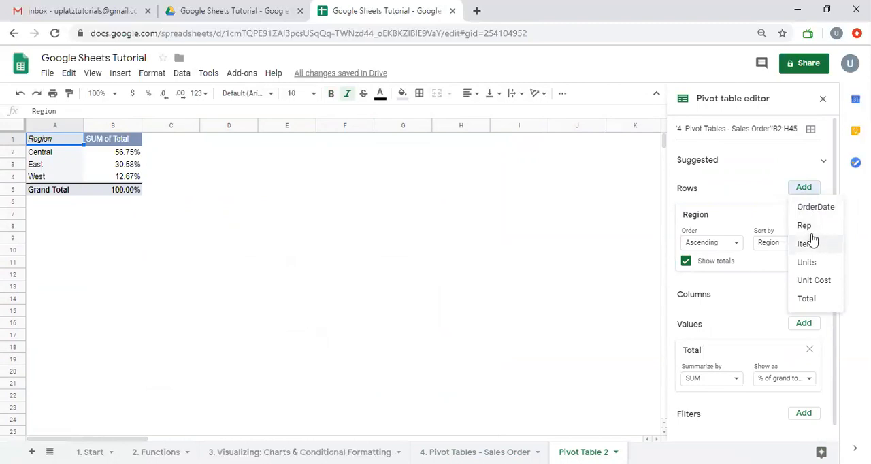
left_click(804, 225)
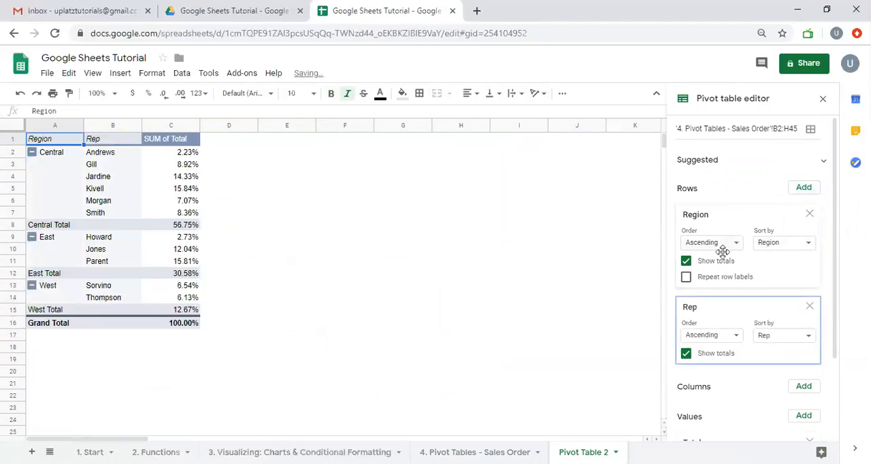
- Turn off Show totals for both the Region and Rep row fields
scroll(711, 258, "down", 1)
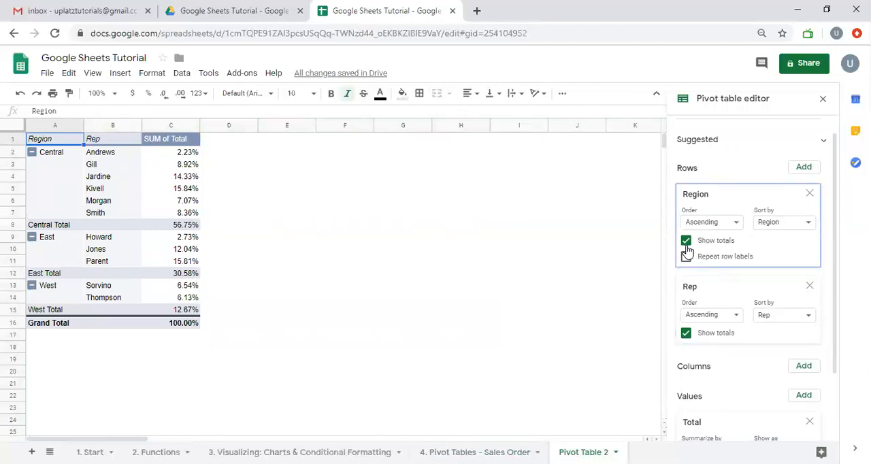
left_click(686, 243)
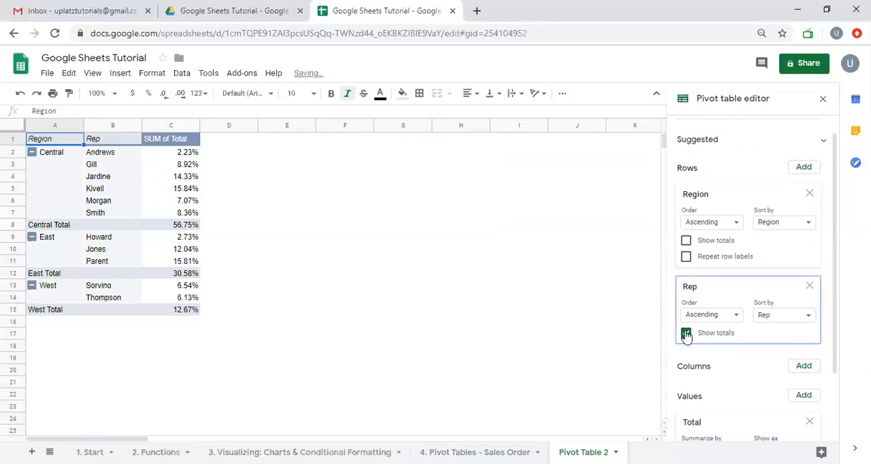
left_click(685, 333)
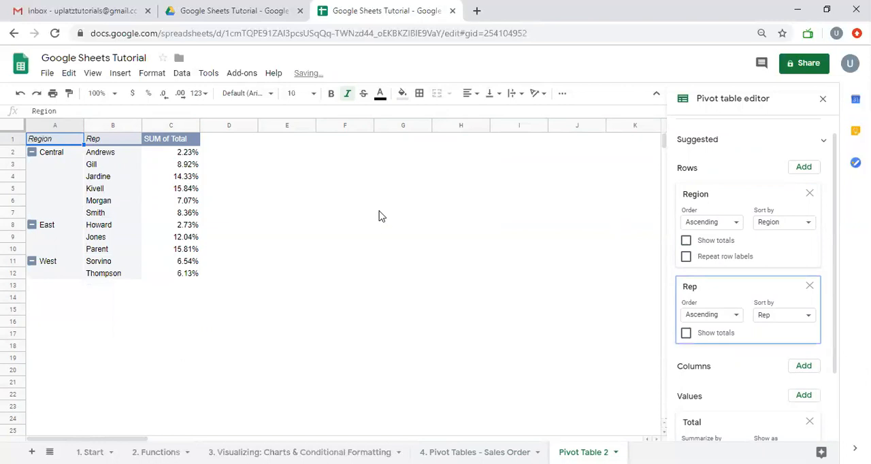
- Compare the table with and without Rep's Show totals option, leaving the option off
left_click(686, 333)
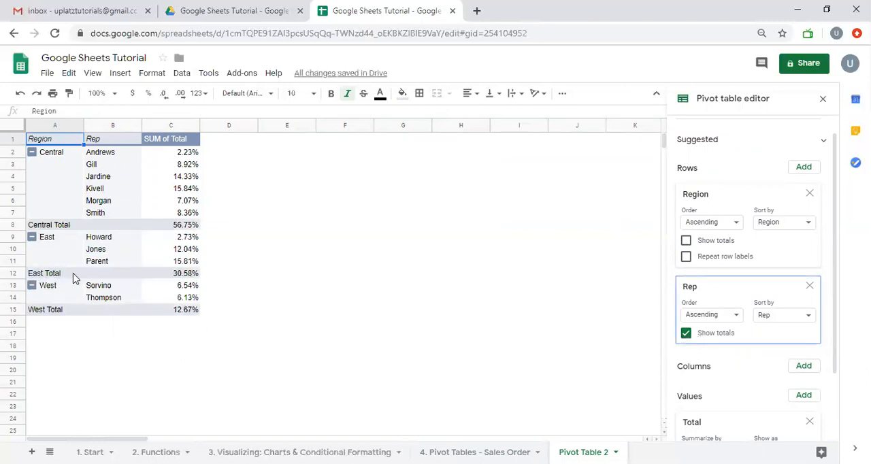
left_click(686, 334)
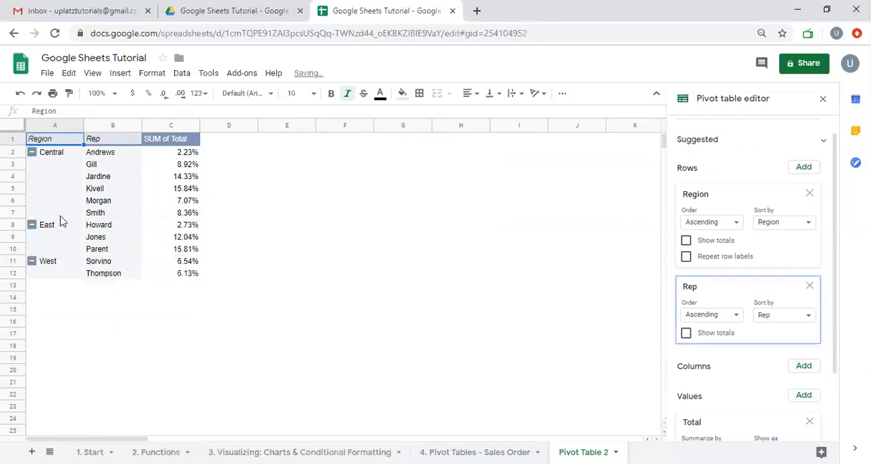
left_click(685, 333)
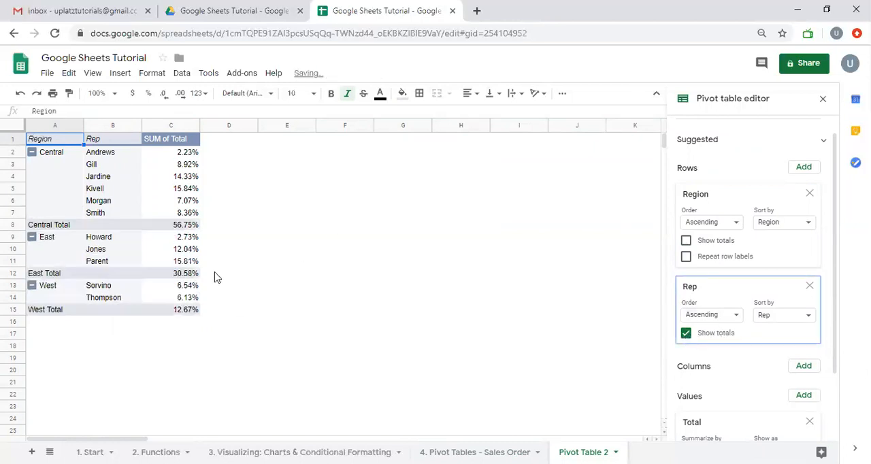
left_click(686, 332)
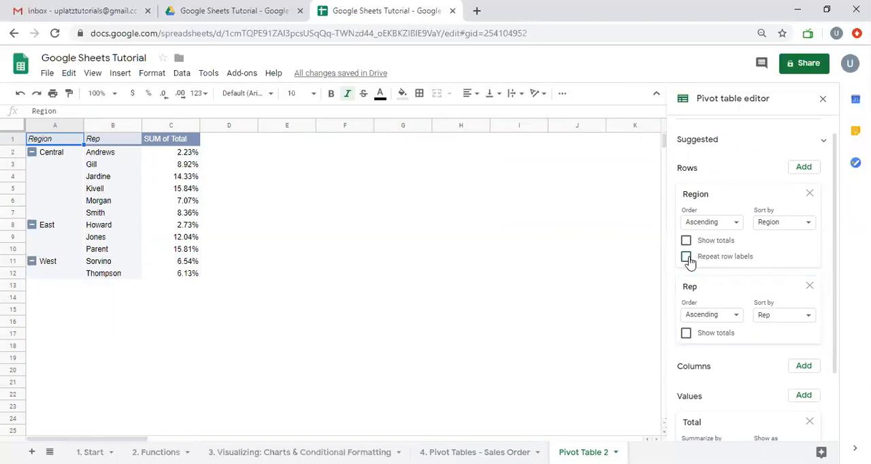
- Turn on Repeat row labels for Region and remove the Rep row field
left_click(685, 257)
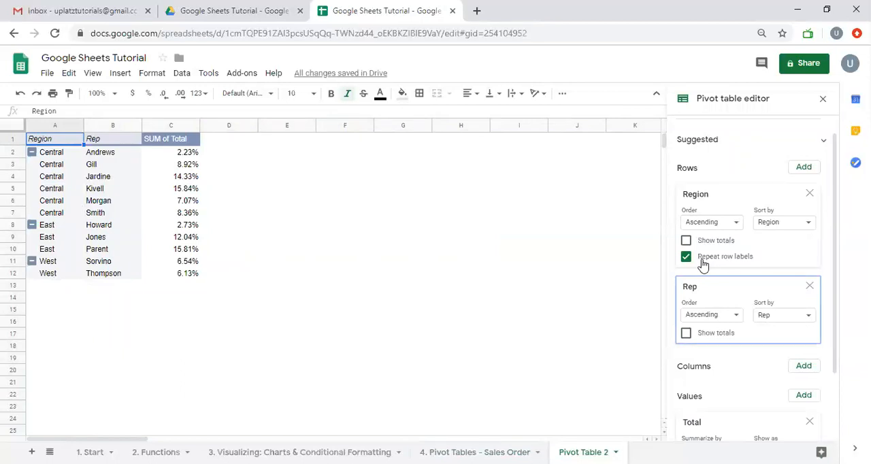
scroll(713, 250, "down", 1)
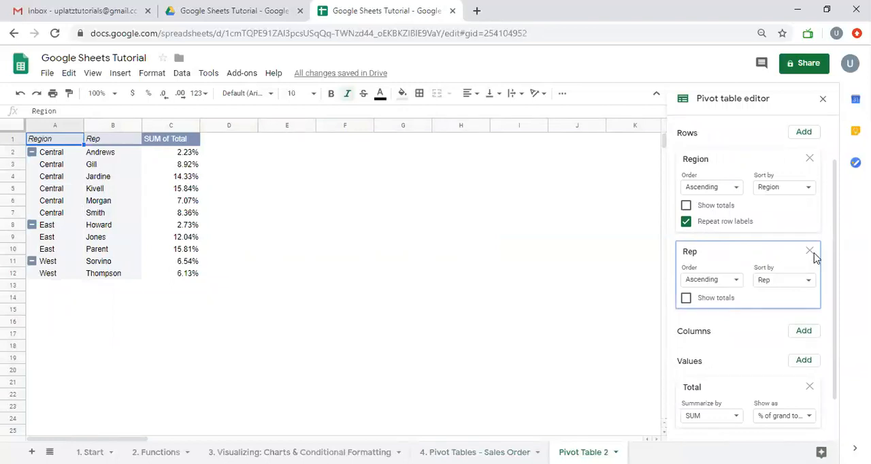
left_click(808, 252)
- Check the fields available for columns without adding one, and show the Total values as Default
left_click(803, 279)
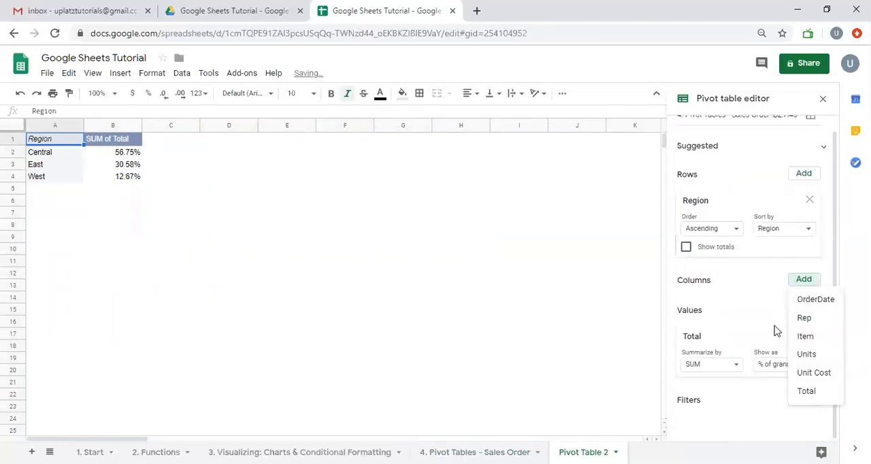
left_click(763, 270)
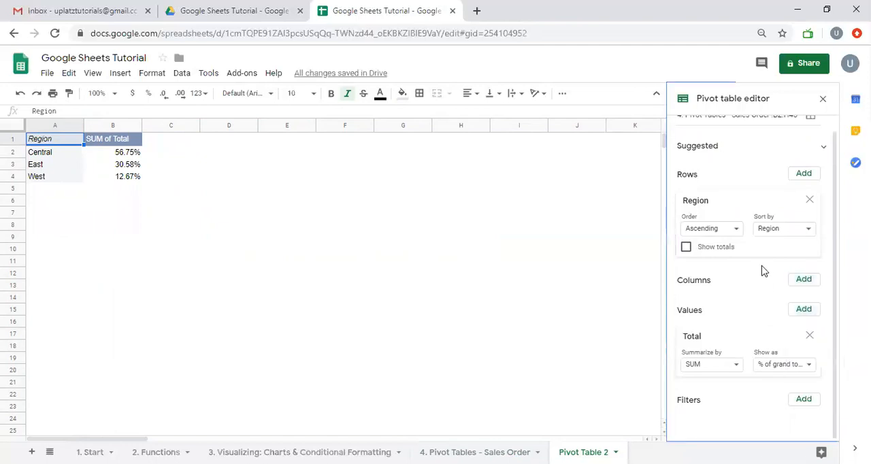
left_click(779, 366)
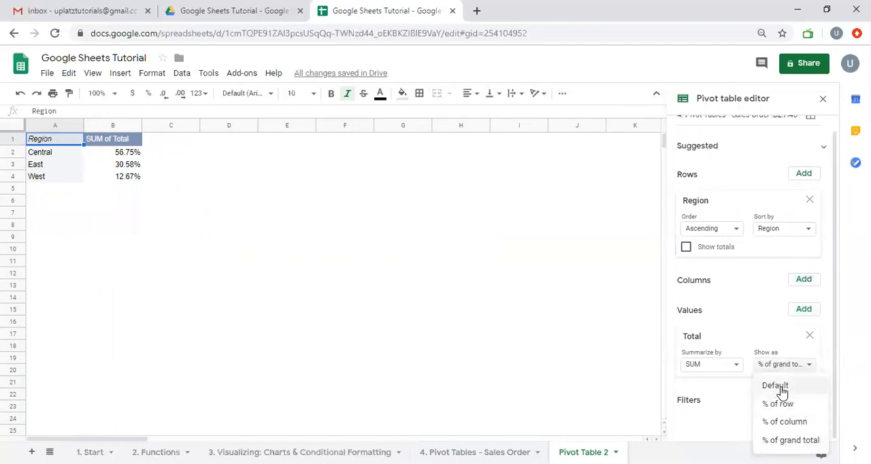
left_click(776, 386)
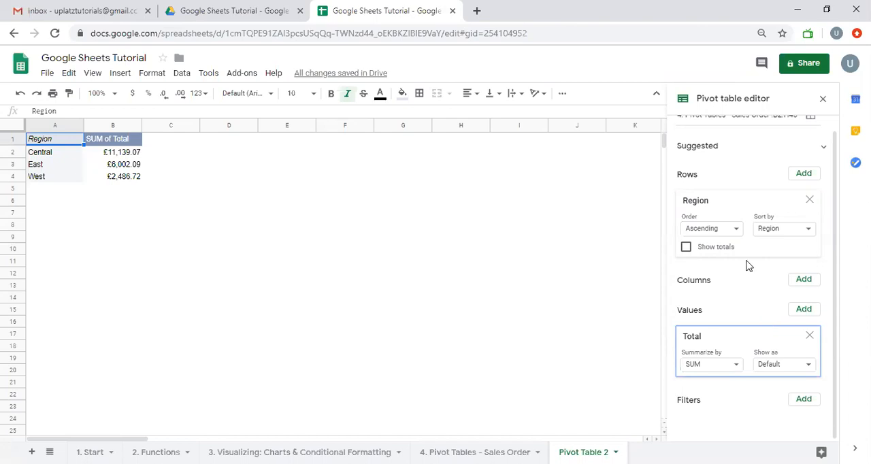
- Add Rep as a row field below Region and remove it again
left_click(784, 364)
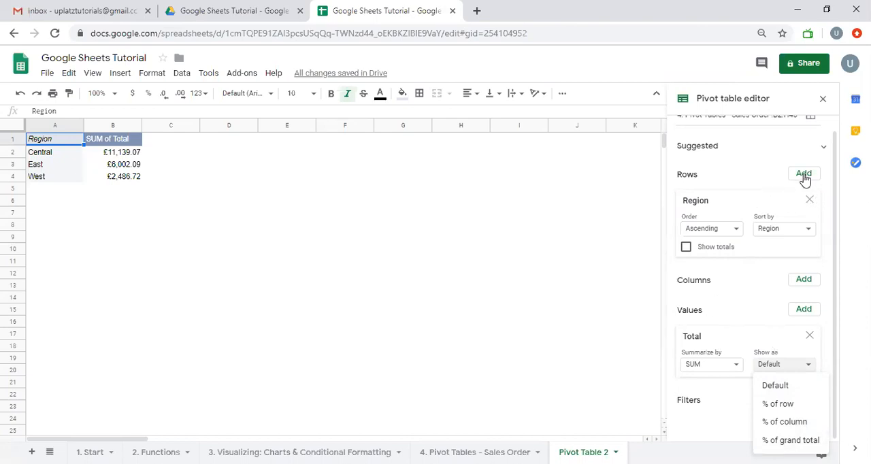
left_click(803, 174)
left_click(811, 217)
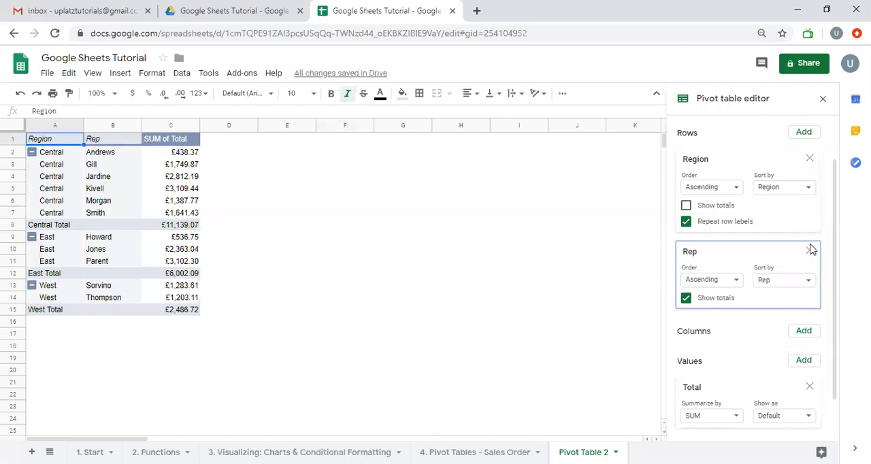
left_click(809, 250)
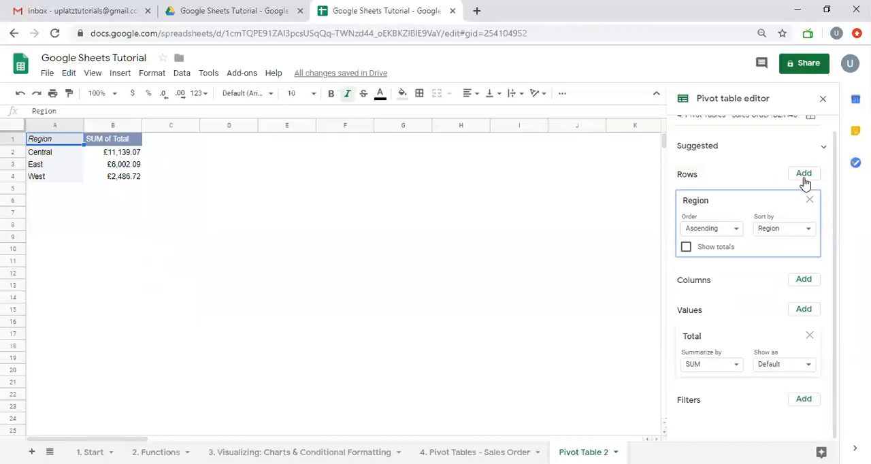
- Add Item as the column field and Rep as the second row field below Region
left_click(804, 279)
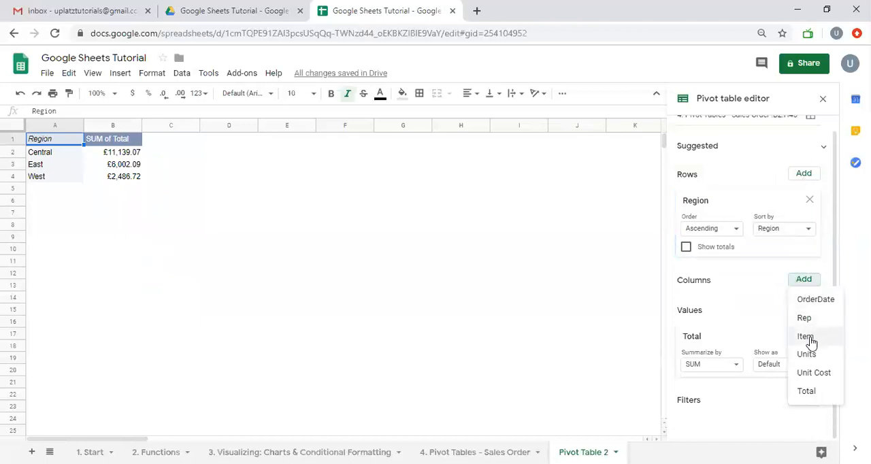
left_click(816, 344)
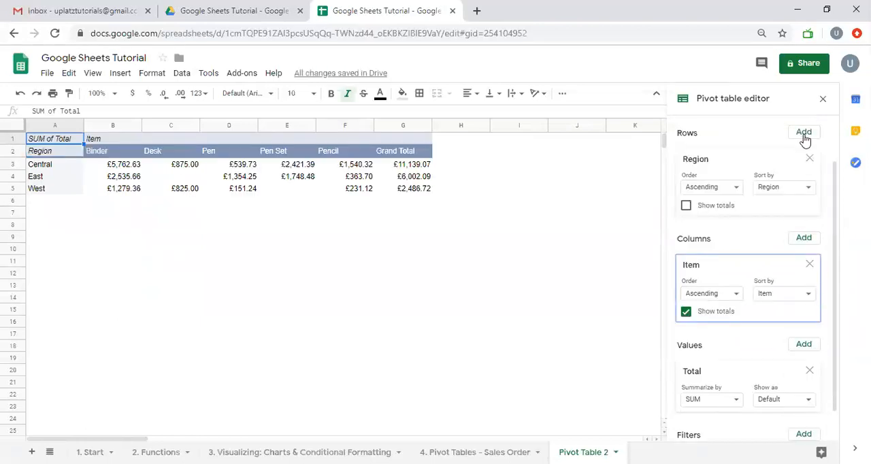
left_click(804, 136)
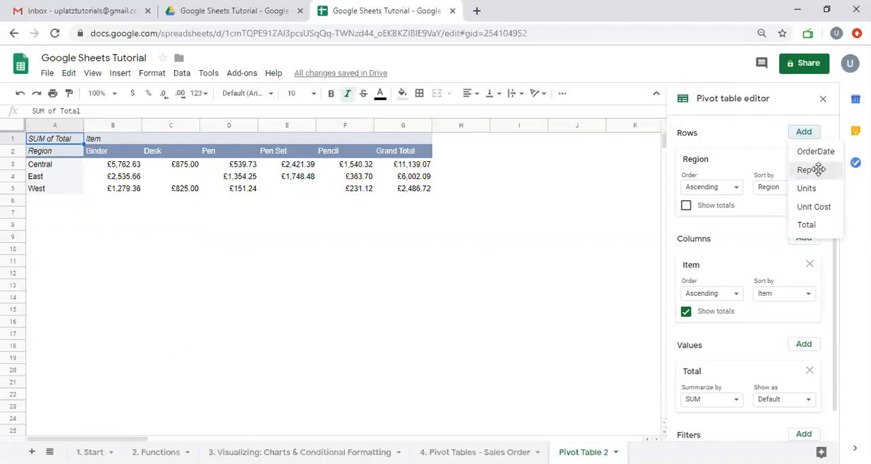
left_click(816, 169)
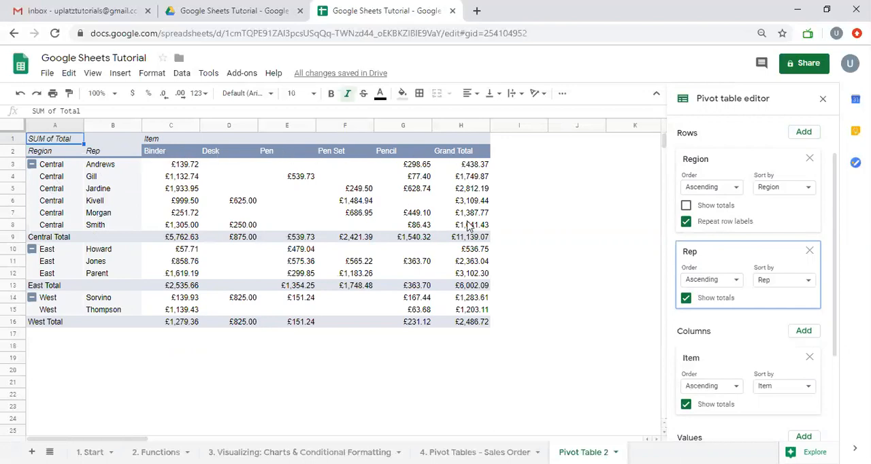
- Review the row, column and value settings of the pivot table and the remaining fields available for columns
scroll(789, 361, "down", 4)
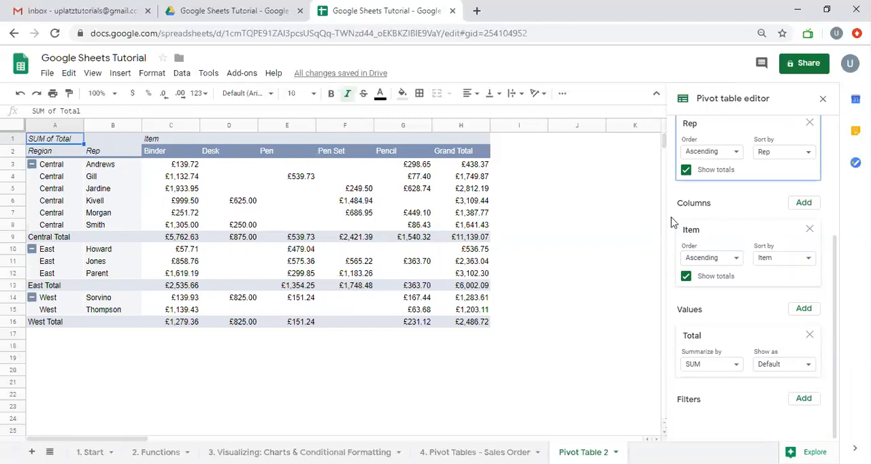
scroll(721, 231, "up", 3)
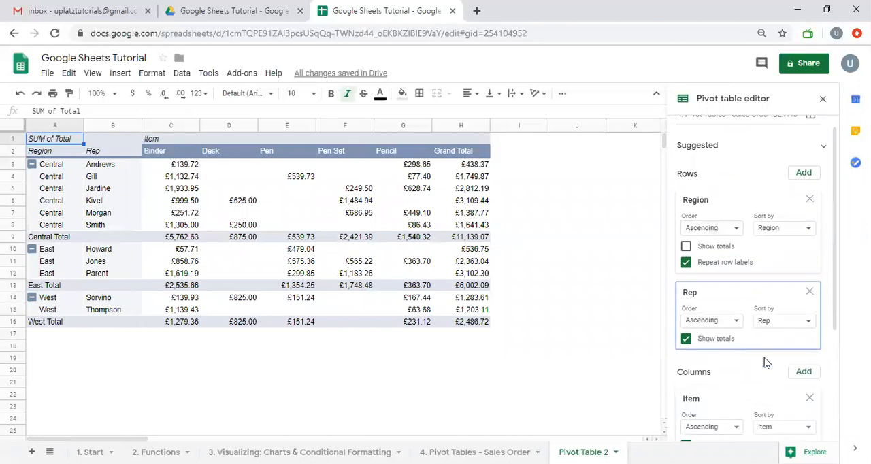
scroll(779, 335, "down", 1)
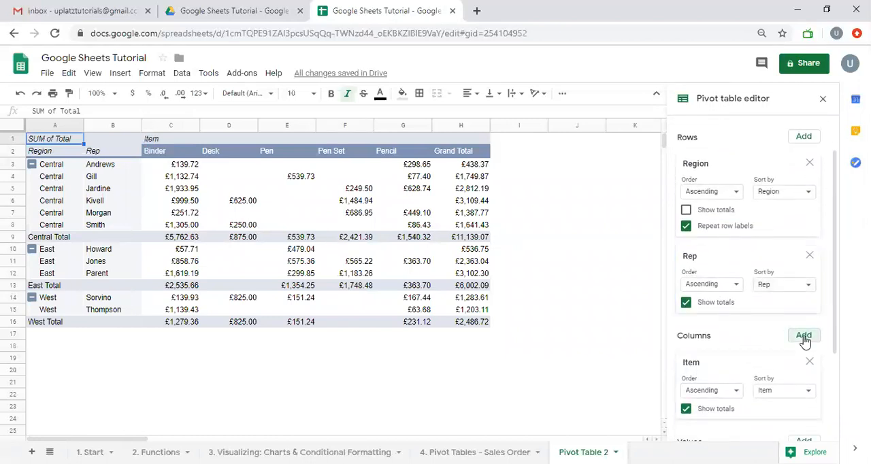
left_click(801, 337)
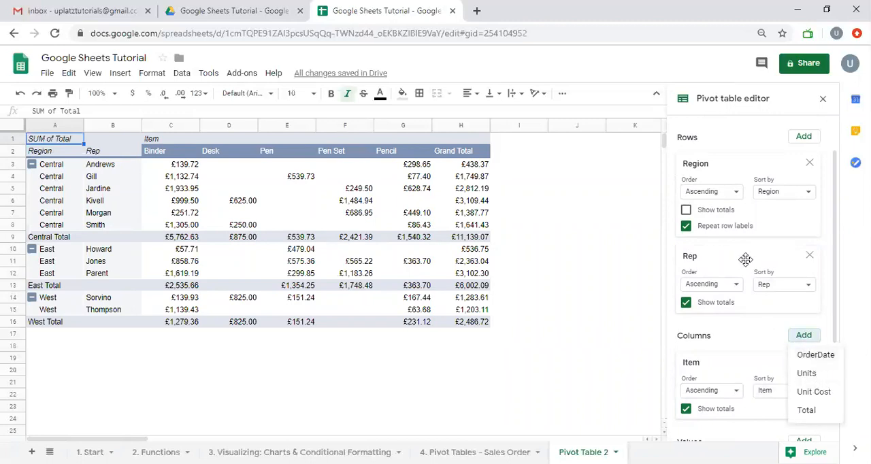
- Make Item the only row field and Rep the only column field, removing Region from the pivot table
left_click_drag(745, 259, 738, 342)
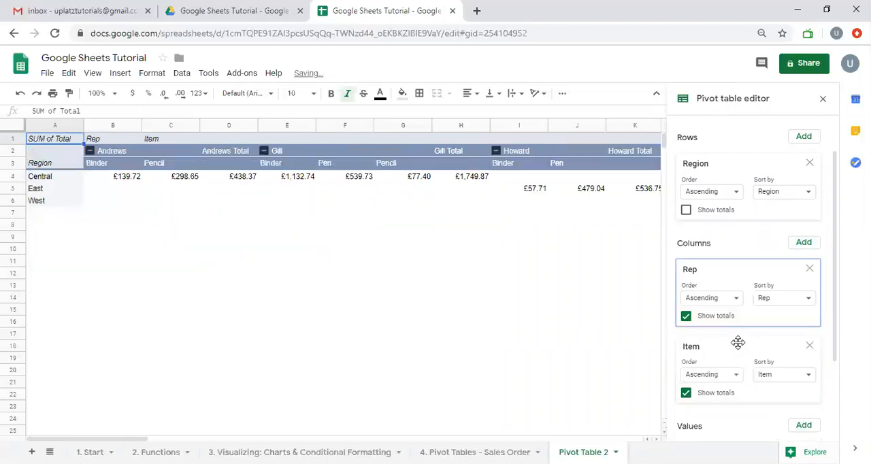
left_click(810, 399)
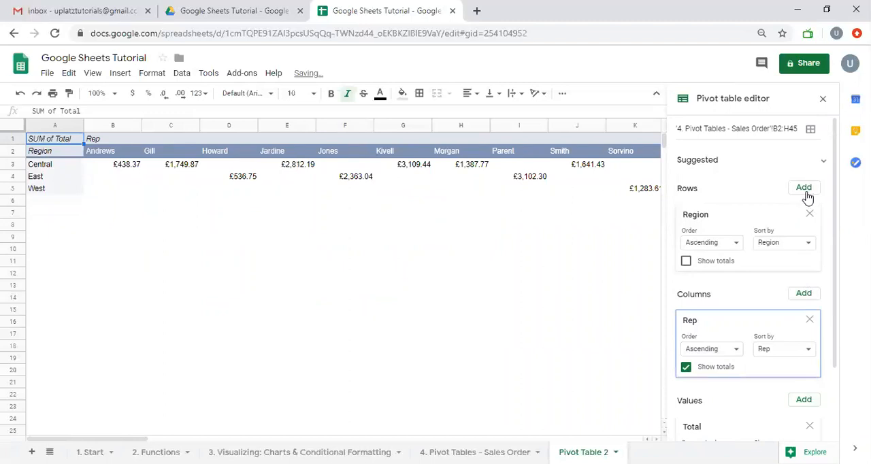
left_click(805, 196)
left_click(815, 226)
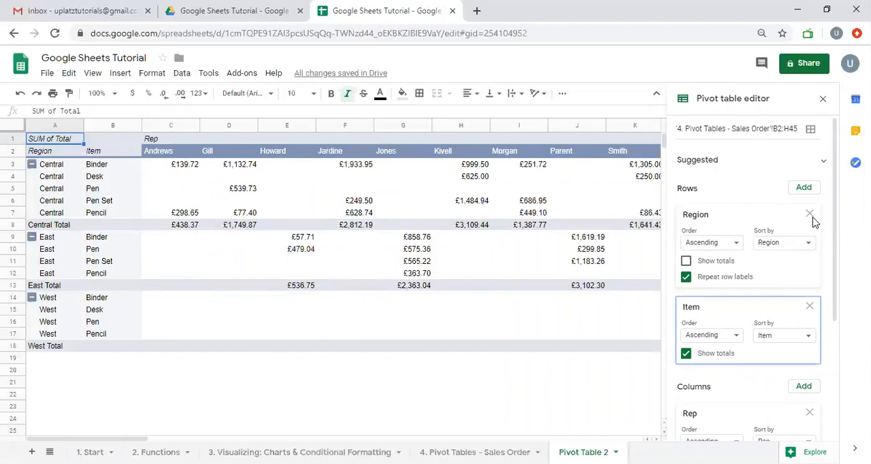
left_click(810, 215)
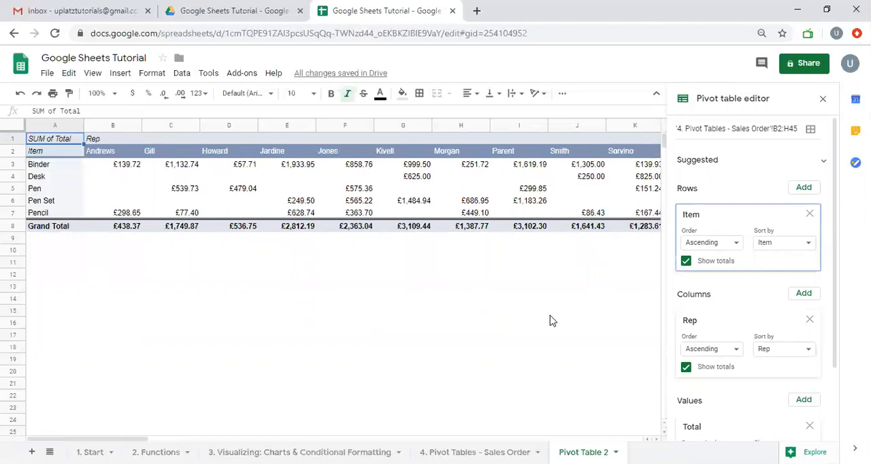
- Show the Total values as % of column and look across the rep columns to the Grand Total
left_click(59, 169)
scroll(362, 198, "right", 2)
scroll(363, 197, "left", 2)
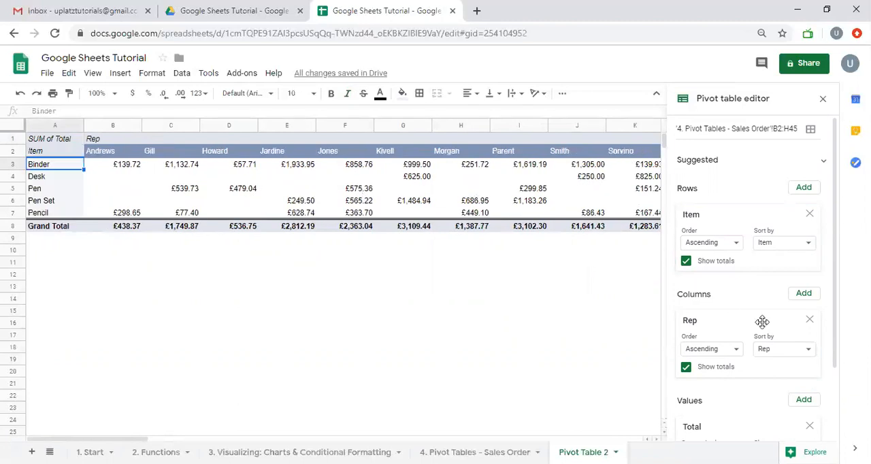
scroll(765, 325, "down", 2)
left_click(781, 368)
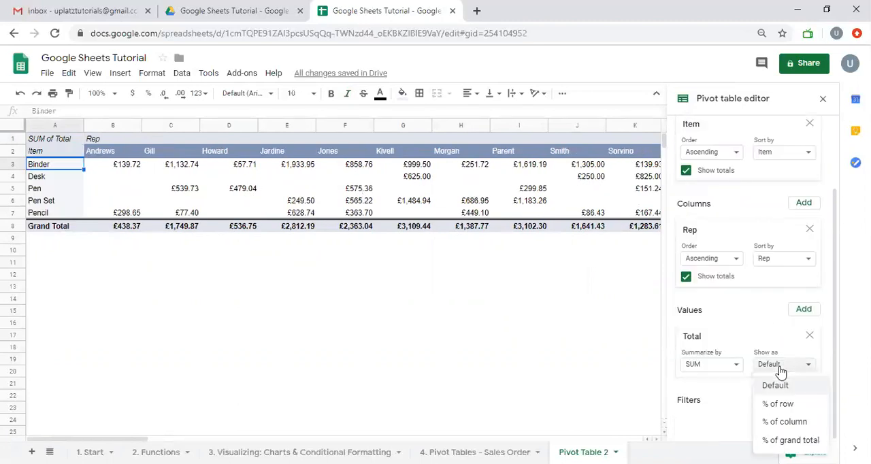
left_click(788, 422)
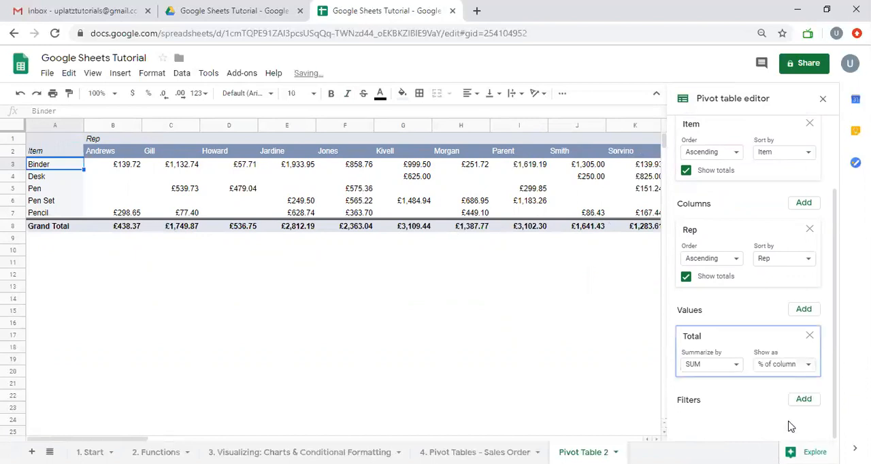
scroll(544, 357, "right", 4)
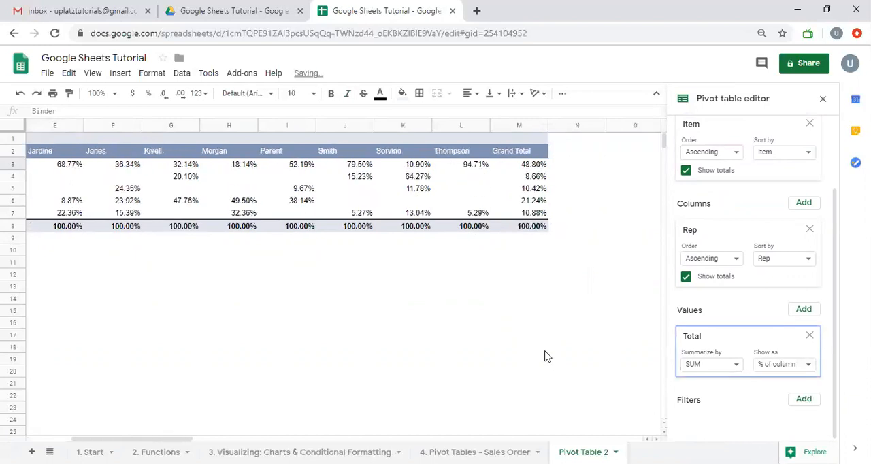
- Show the Total values as % of row and examine the Binder row's percentages across the reps
left_click(784, 369)
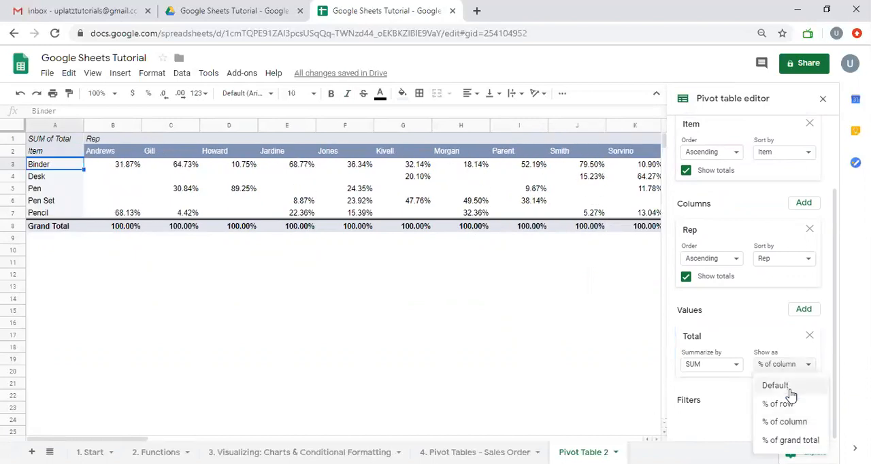
left_click(784, 404)
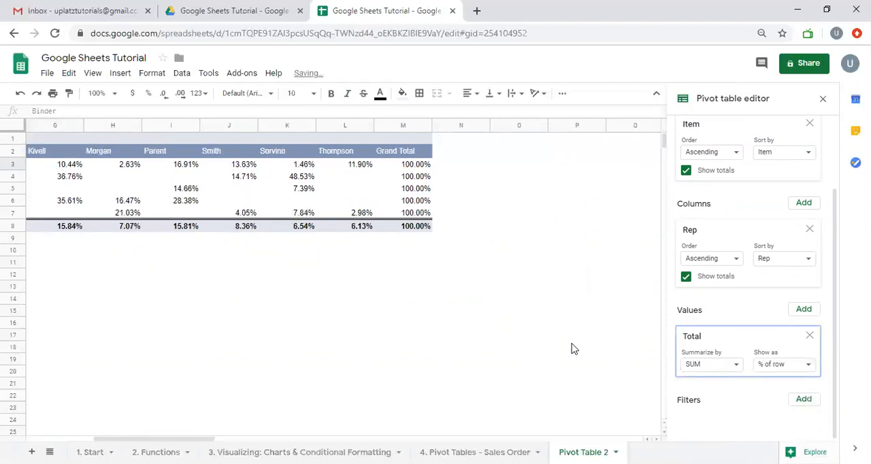
left_click(416, 167)
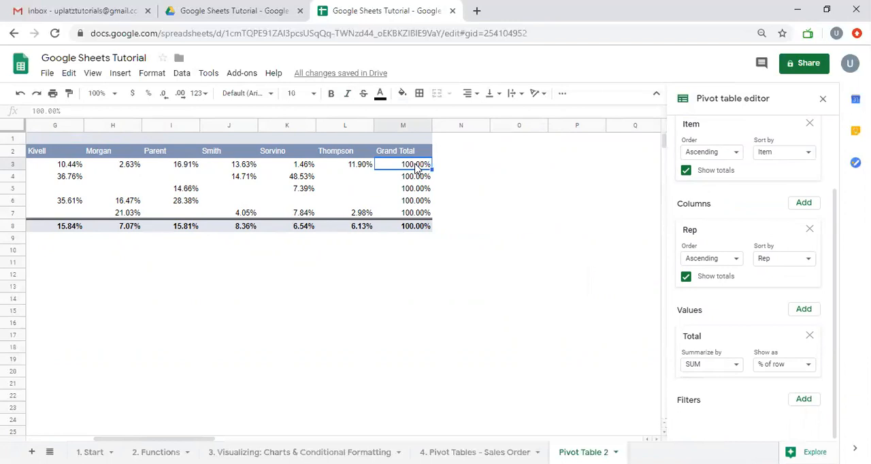
key("Left")
key("Left")
key("Left")
key("Left")
key("Left")
key("Left")
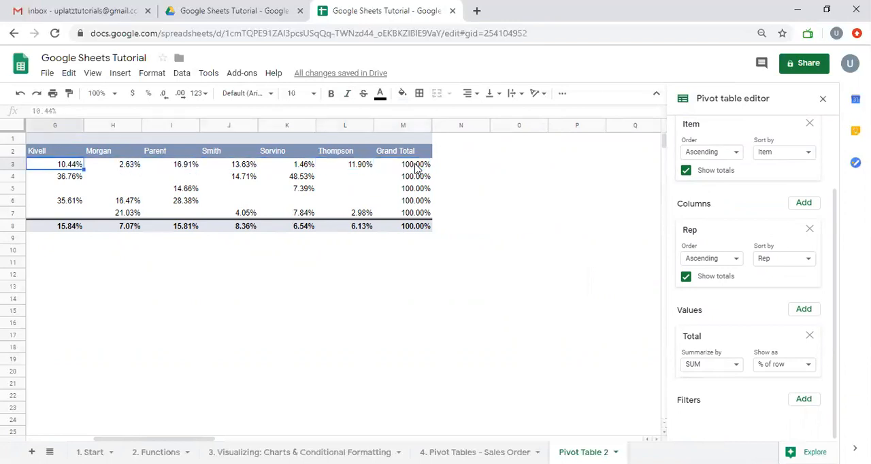
key("Left")
key("Left")
key("Left")
key("Left")
key("Left")
key("Right")
key("Right")
key("Right")
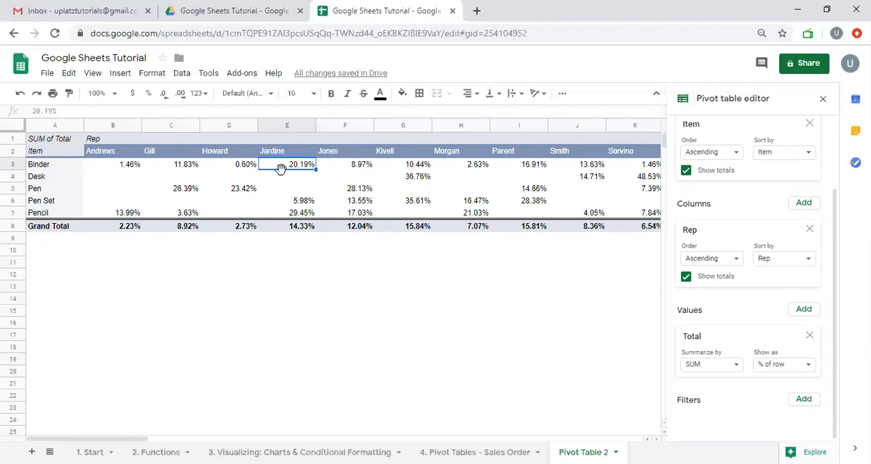
- Examine the Pen row's percentages across all reps up to the Grand Total column
key("Down")
key("Down")
key("Left")
key("Left")
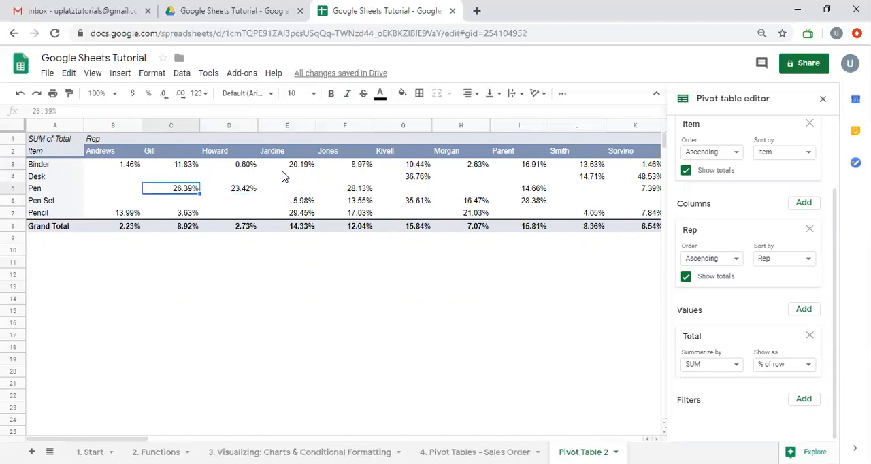
key("Right")
key("Right")
key("Right")
key("Right")
key("Right")
key("Right")
key("Right")
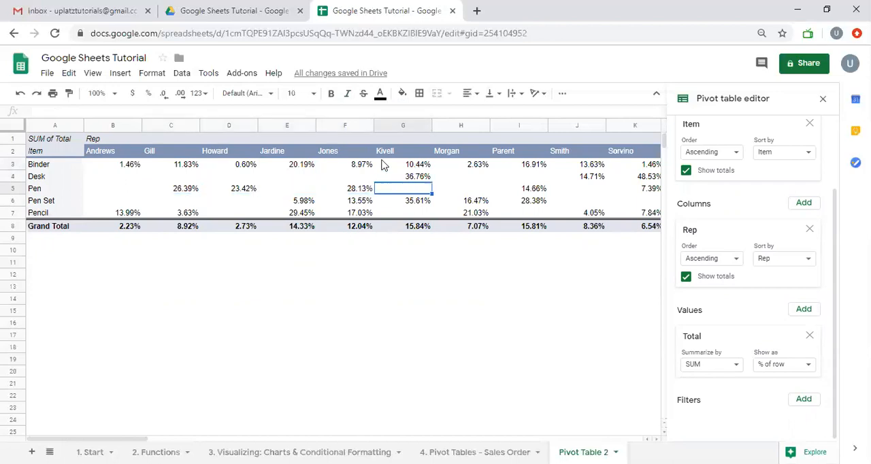
key("Right")
key("Right")
key("Right")
key("Right")
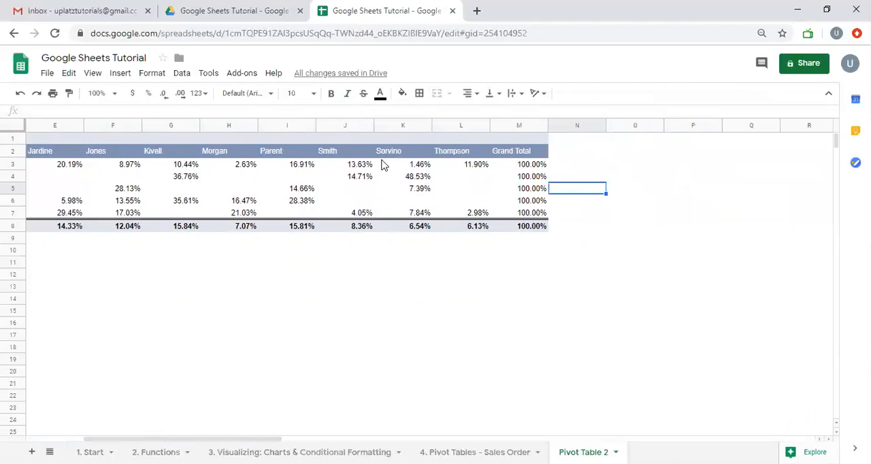
key("Left")
key("Left")
key("Left")
key("Left")
key("Left")
key("Left")
key("Left")
key("Left")
key("Left")
key("Left")
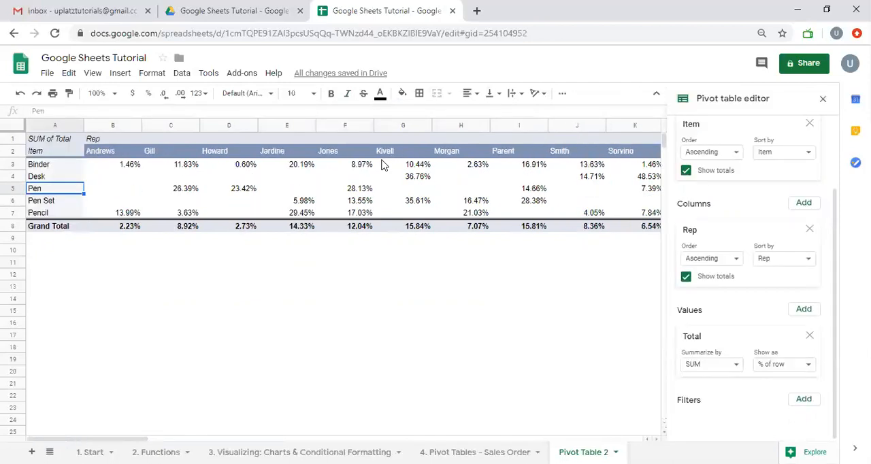
- Swap the pivot table fields so that Rep is the row field and Item is the column field
scroll(775, 265, "up", 1)
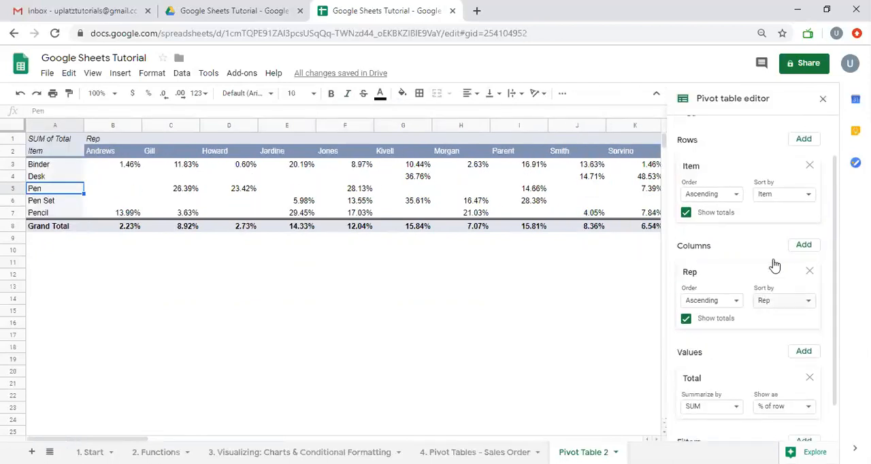
scroll(774, 265, "up", 1)
left_click_drag(752, 302, 749, 266)
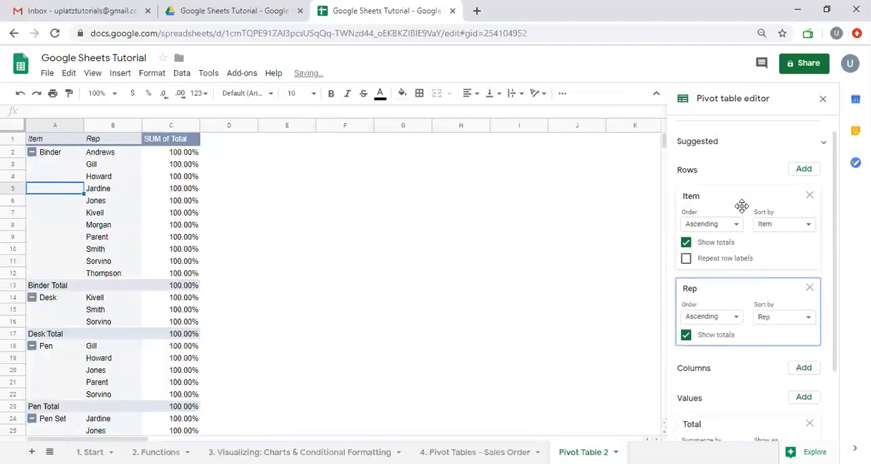
left_click_drag(738, 197, 730, 295)
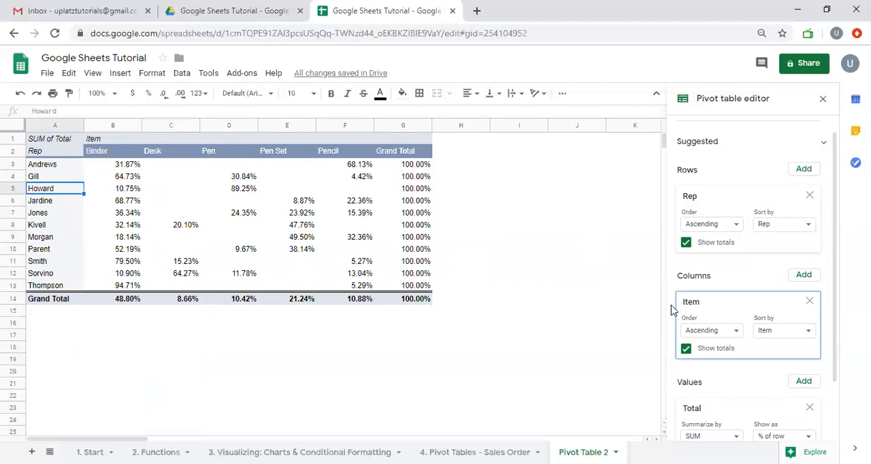
- Show the Total values as % of column and check the reps' percentages in the Binder column
scroll(671, 310, "down", 1)
left_click(779, 371)
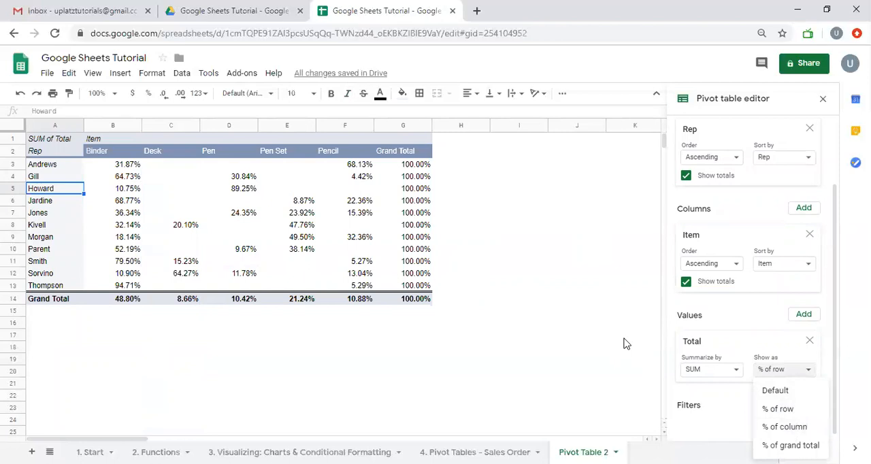
left_click(790, 427)
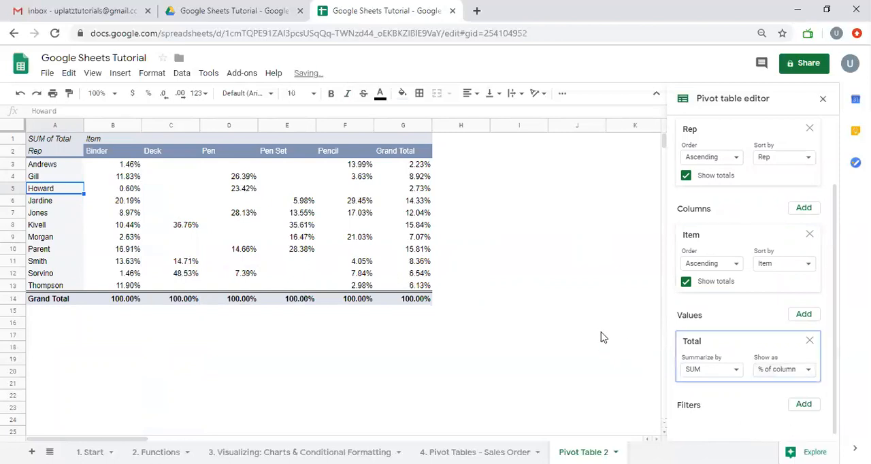
left_click_drag(125, 166, 126, 286)
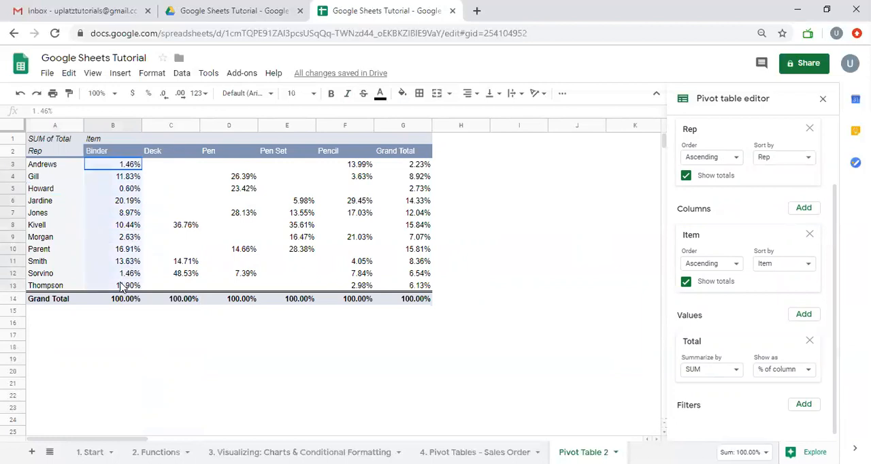
left_click(124, 202)
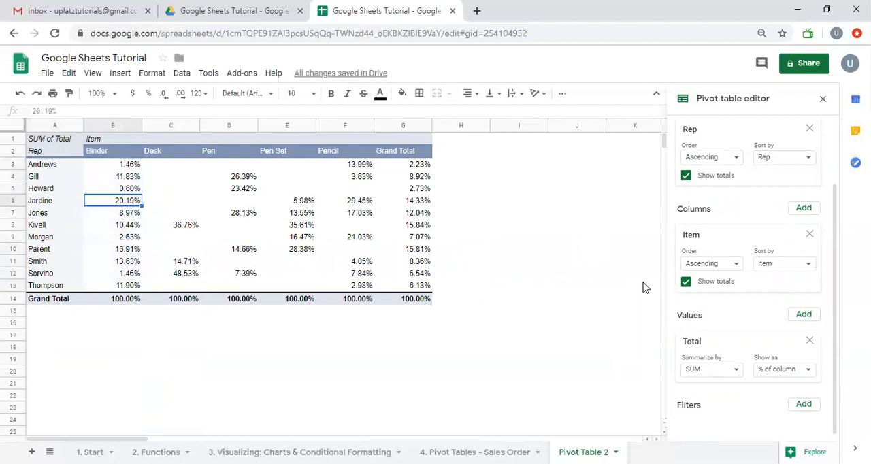
- Sort the Rep rows ascending by SUM of Total for Binder and check the last Binder value
scroll(741, 231, "up", 2)
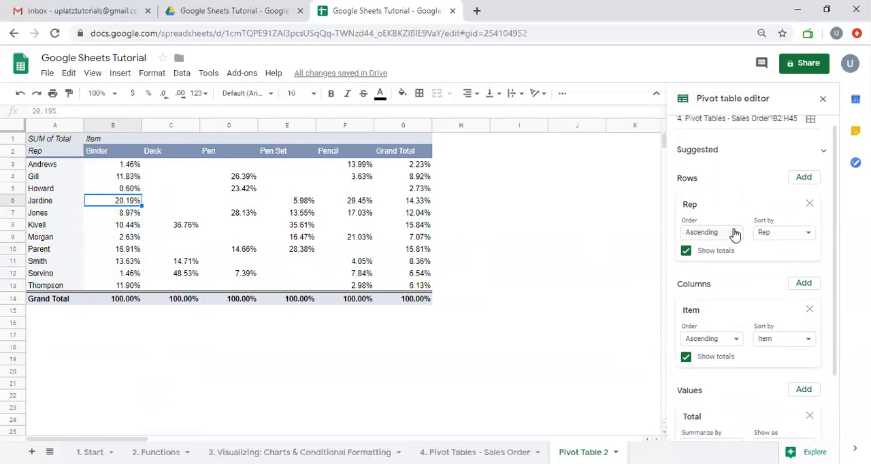
left_click(734, 234)
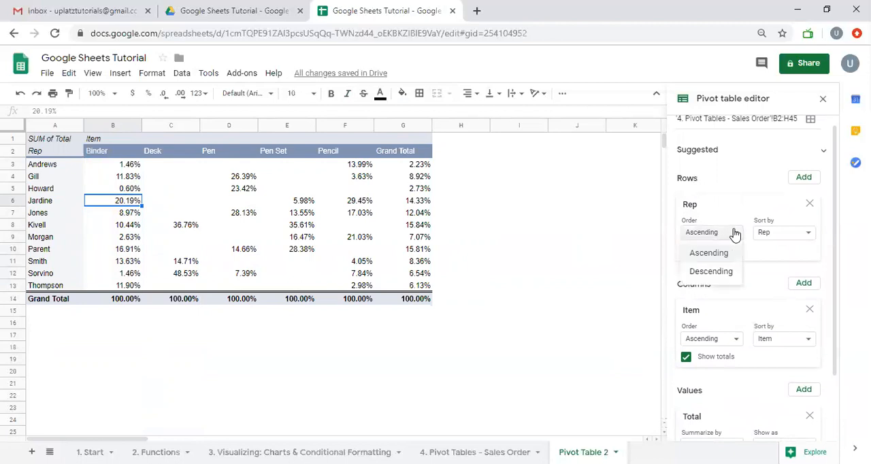
left_click(784, 237)
left_click(784, 273)
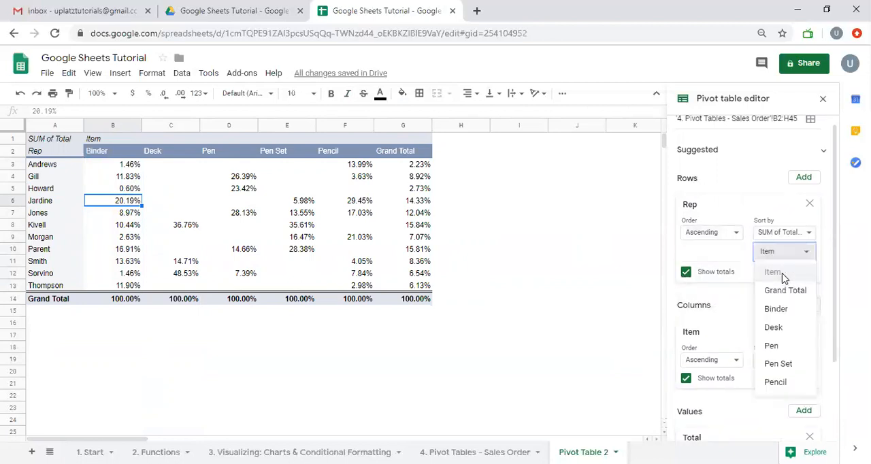
left_click(790, 308)
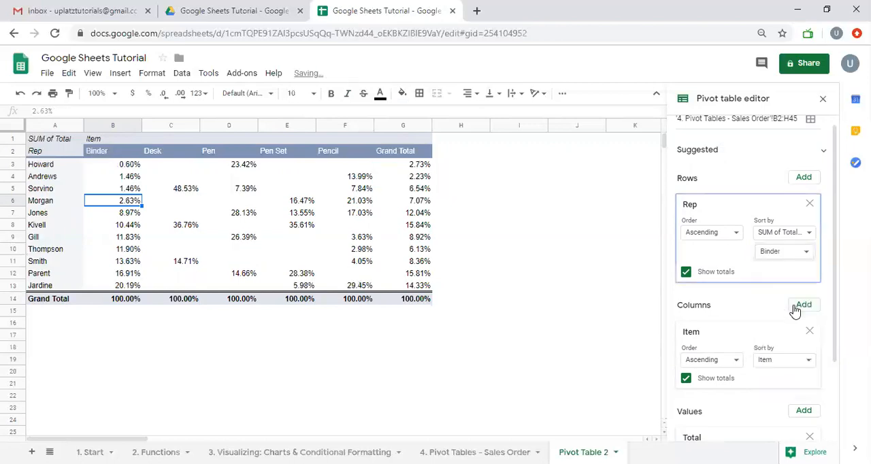
left_click(131, 286)
- Change the item that the Rep rows are sorted by to Desk and check the last Desk value
left_click(777, 253)
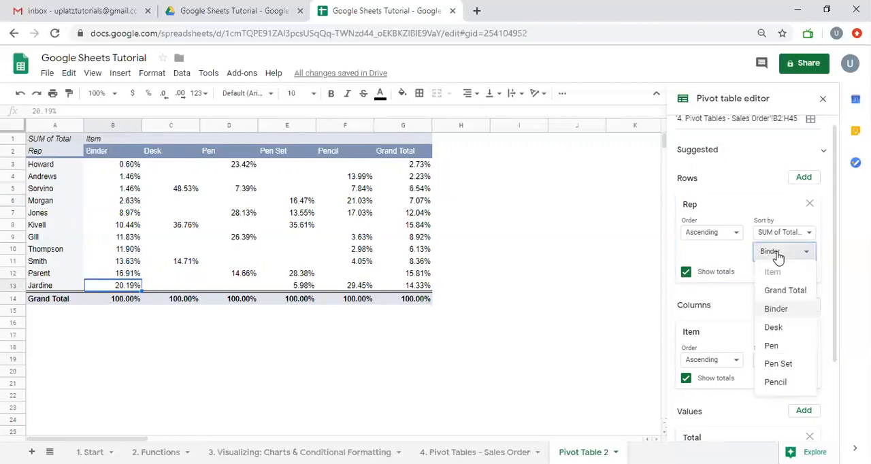
left_click(781, 327)
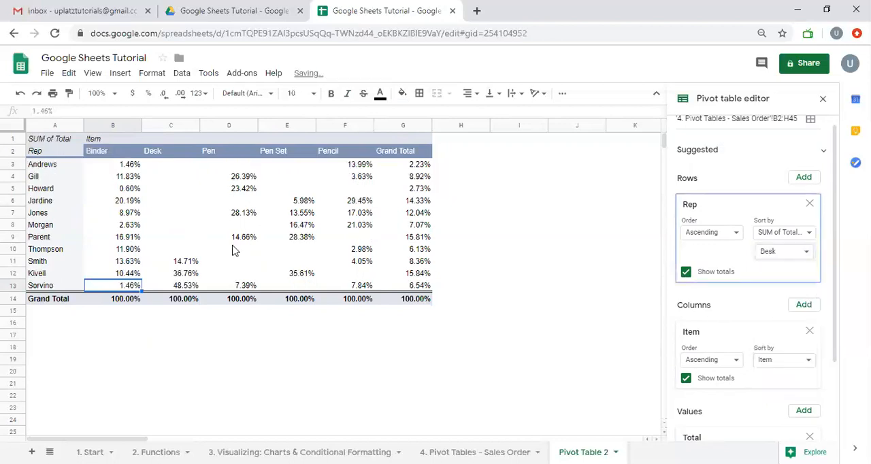
left_click(193, 286)
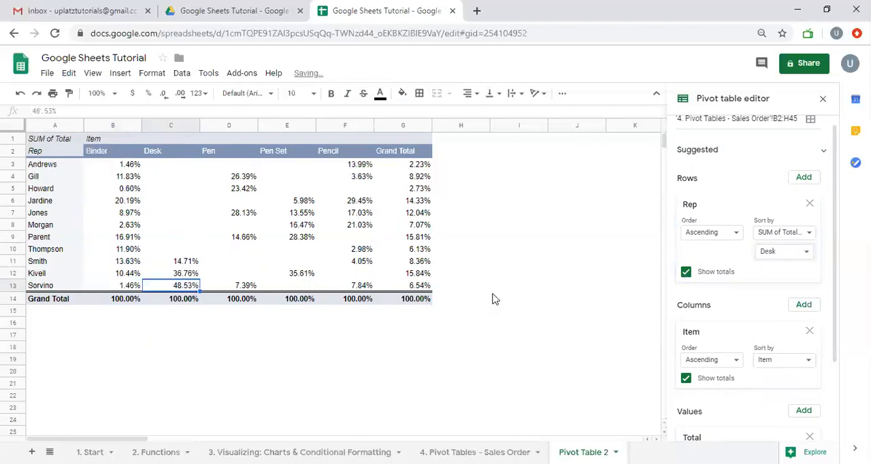
- Sort the Rep rows by the Pen totals instead and check the last Pen value
left_click(788, 254)
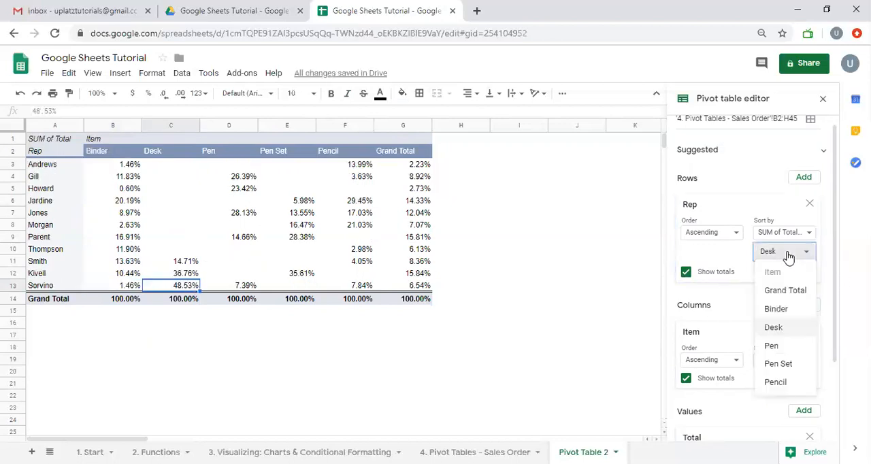
left_click(788, 347)
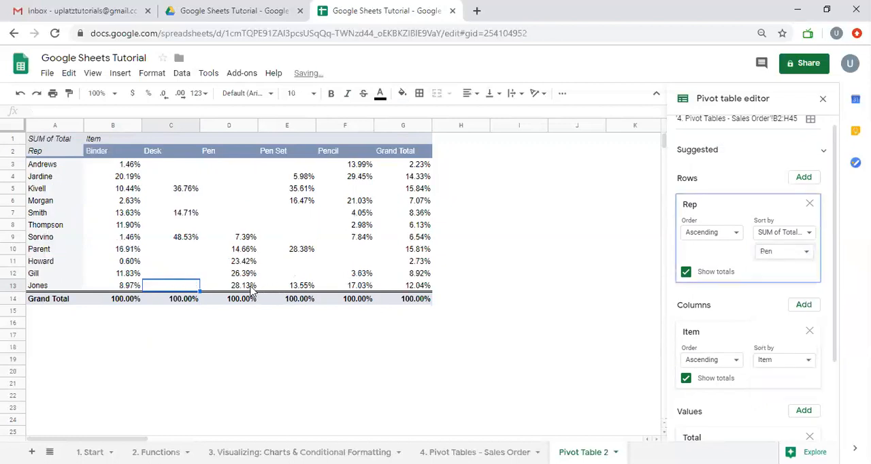
left_click(252, 286)
- Set the Rep rows to sort by SUM of Total for Pen Set
left_click(798, 255)
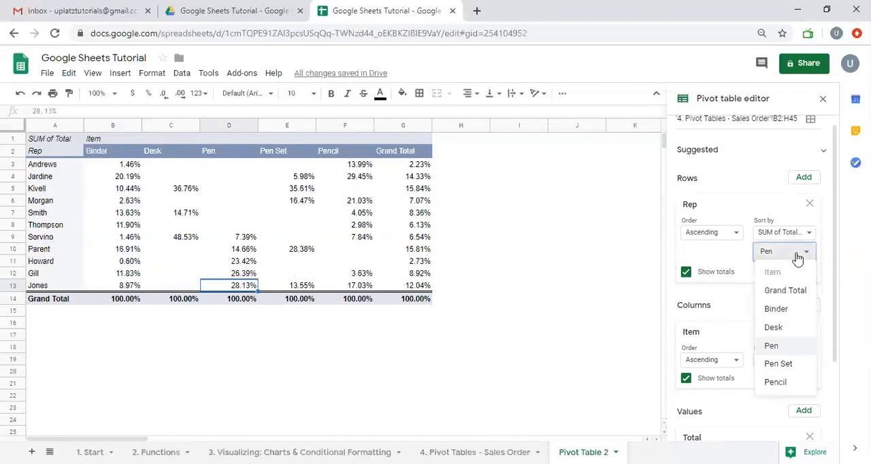
left_click(778, 362)
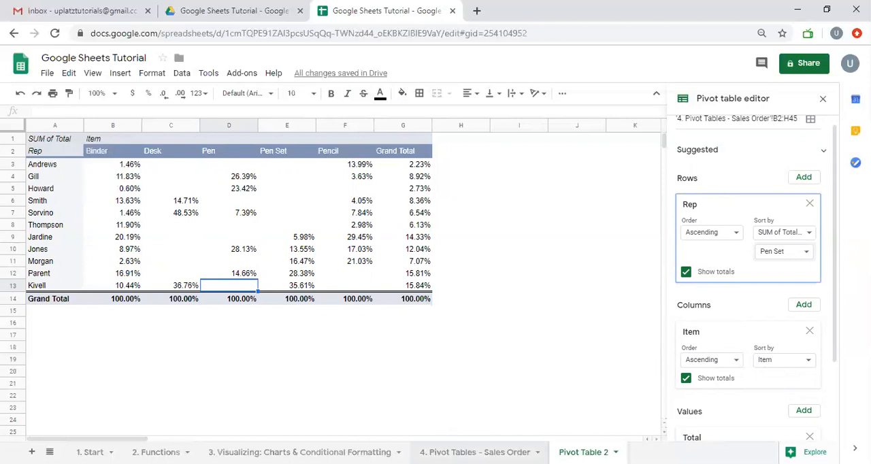
- Check the source data on the 4. Pivot Tables - Sales Order sheet and sort Pivot Table 2's Rep rows by the Pencil totals
left_click(537, 452)
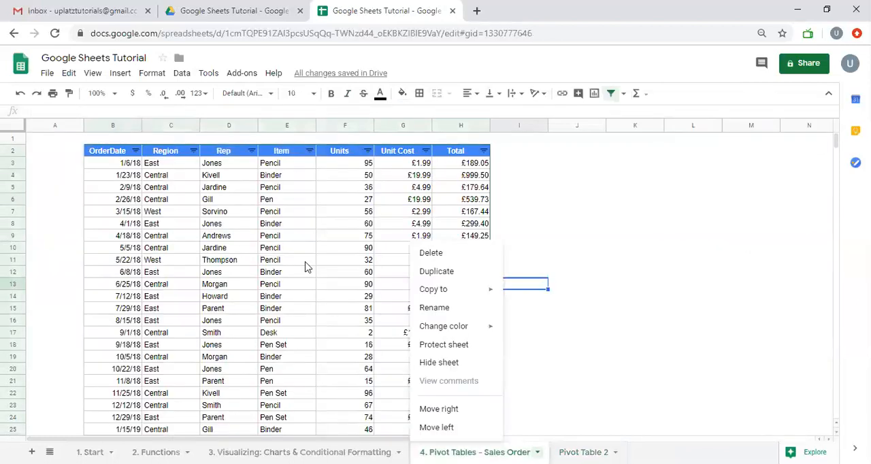
left_click(126, 192)
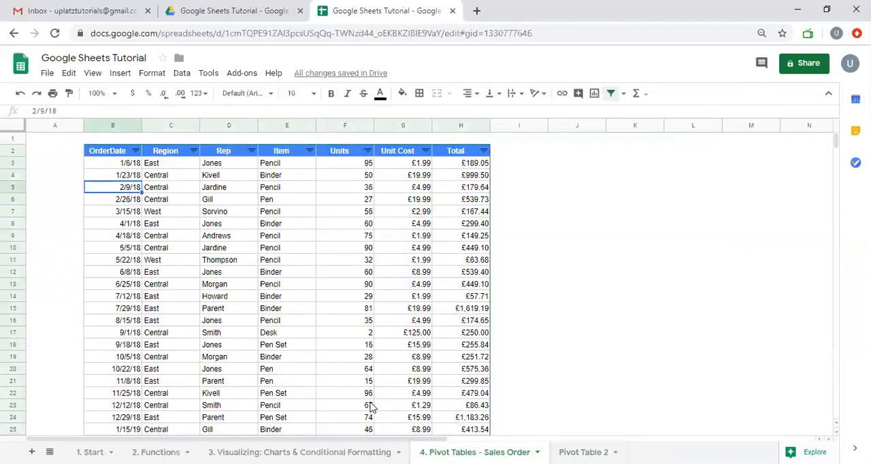
left_click(583, 452)
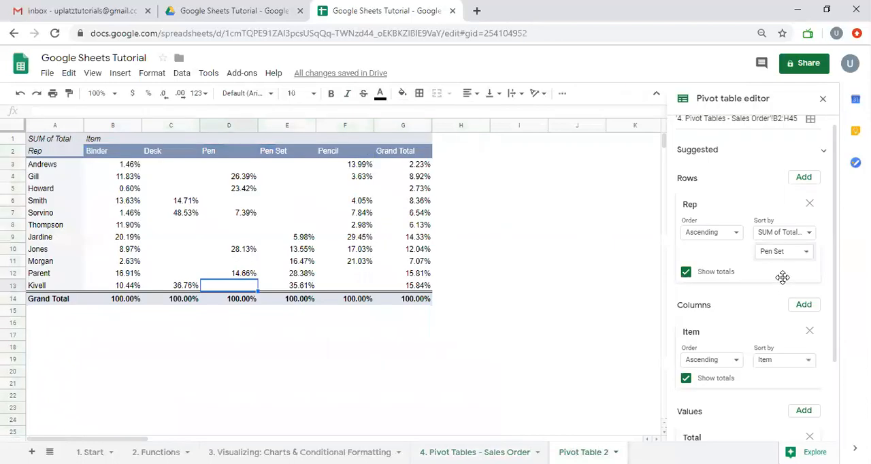
left_click(778, 253)
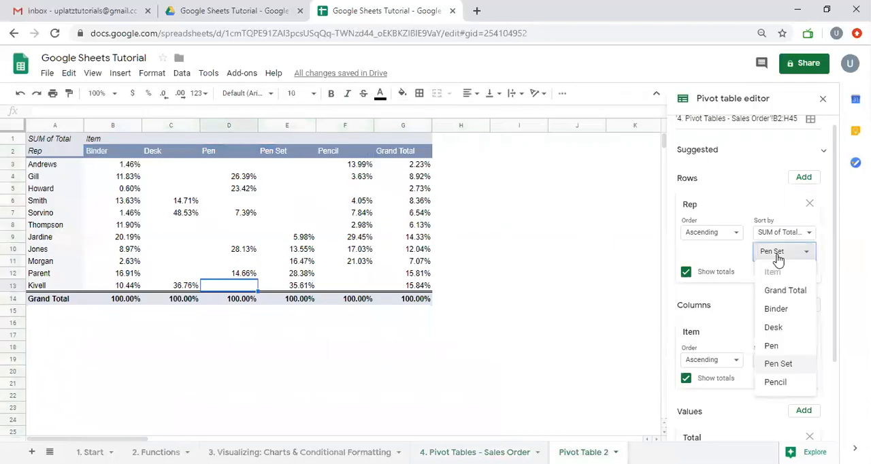
left_click(774, 383)
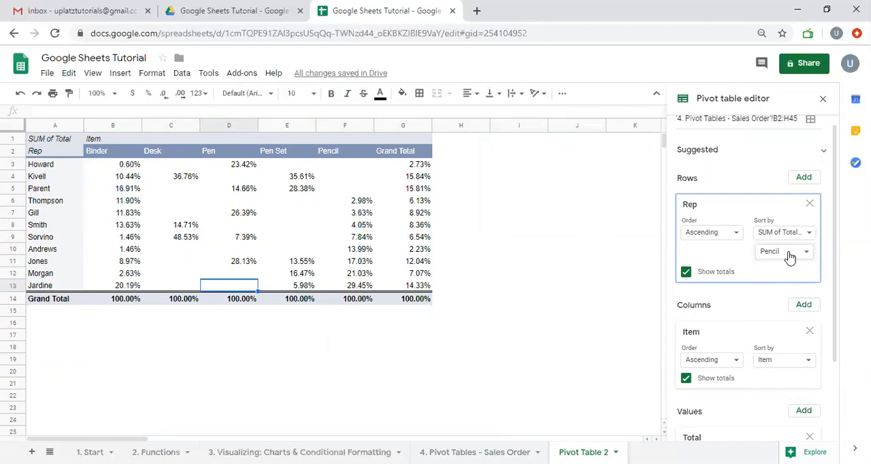
- Sort the Rep rows by the Grand Total of SUM of Total and select the last Rep row to check it
left_click(789, 252)
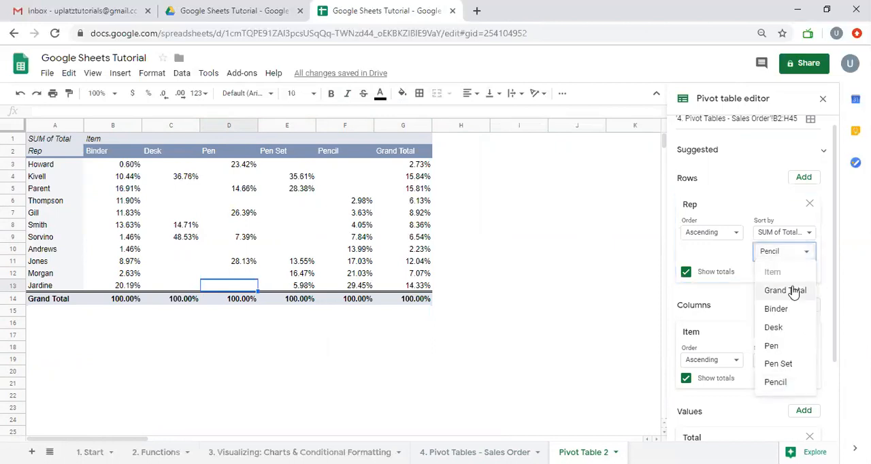
left_click(789, 290)
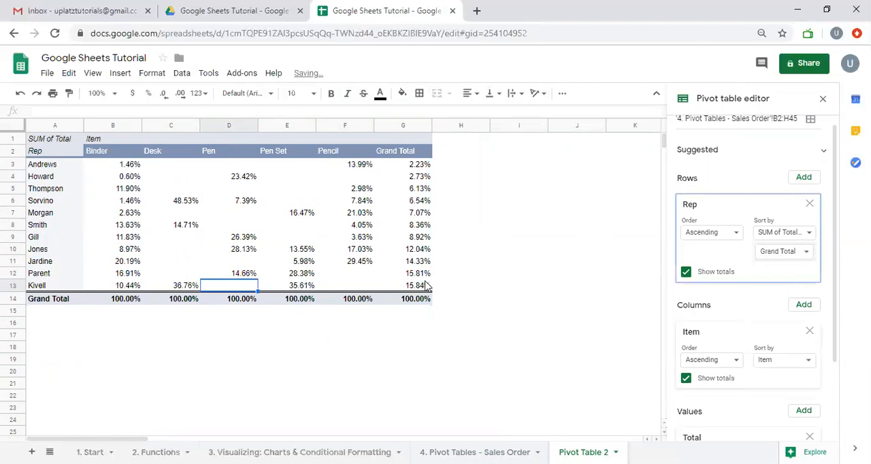
left_click(17, 286)
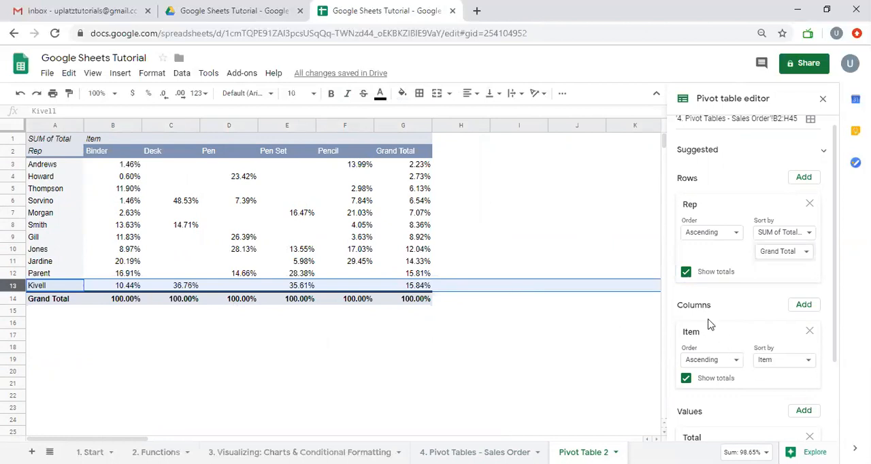
- Add the Item field as a filter on the pivot table
scroll(709, 325, "down", 3)
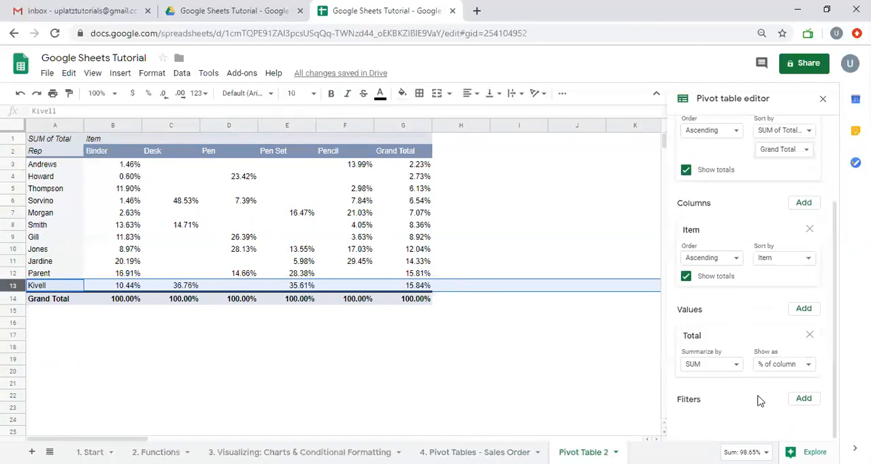
scroll(717, 269, "up", 3)
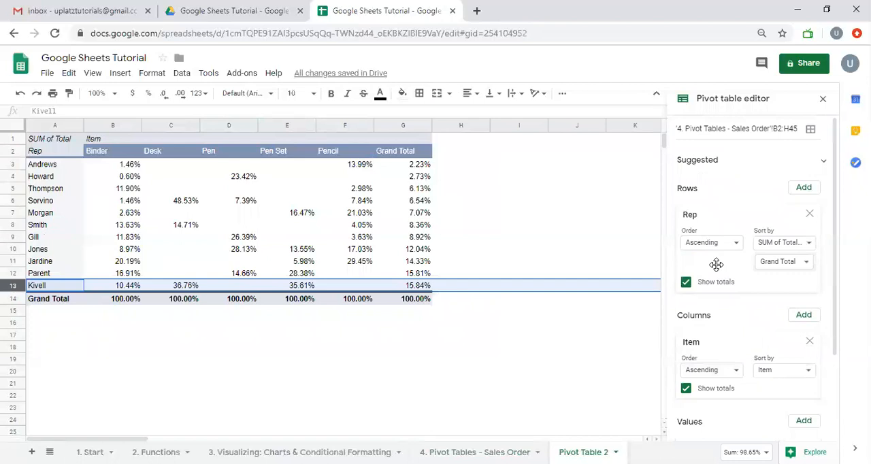
scroll(715, 264, "down", 3)
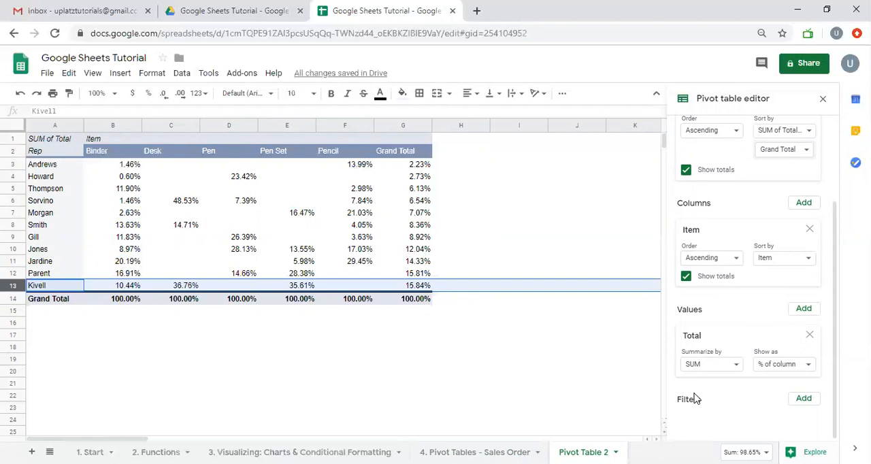
left_click(211, 152)
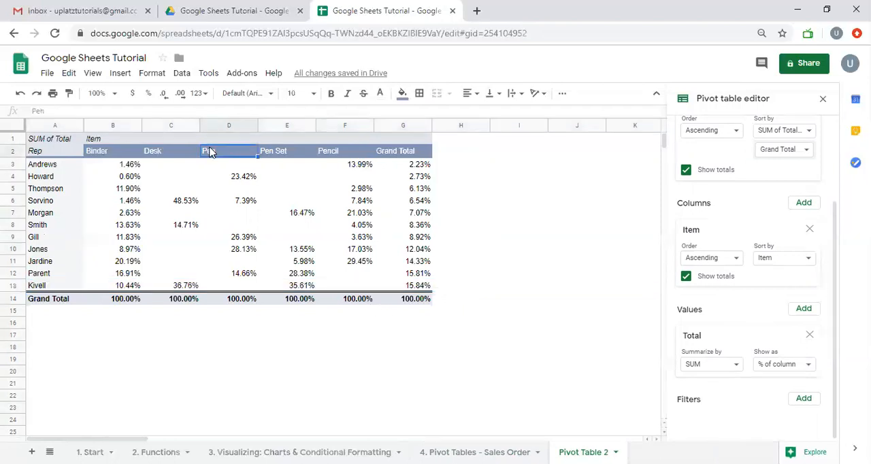
left_click(806, 400)
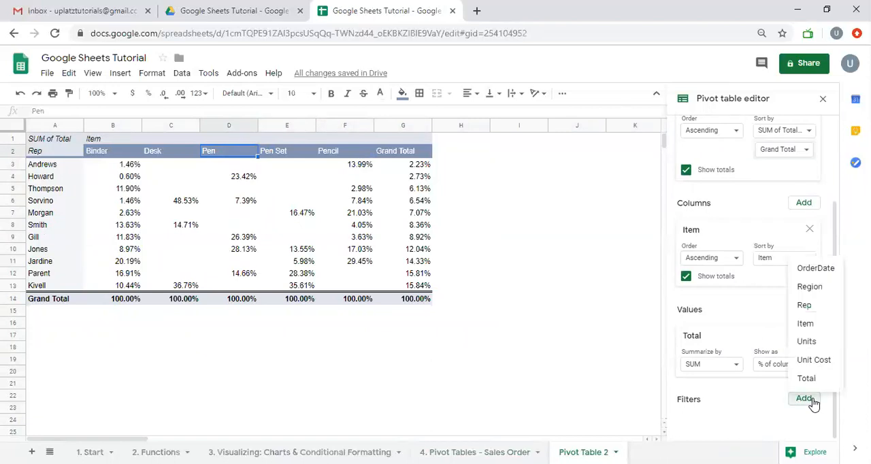
left_click(809, 324)
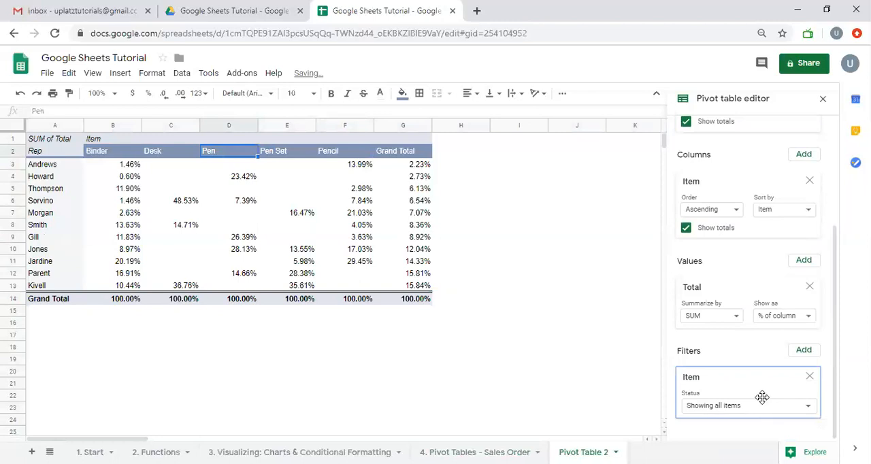
- Exclude Pen in the Item filter and check the last Rep row of the pivot table
left_click(753, 407)
left_click(741, 387)
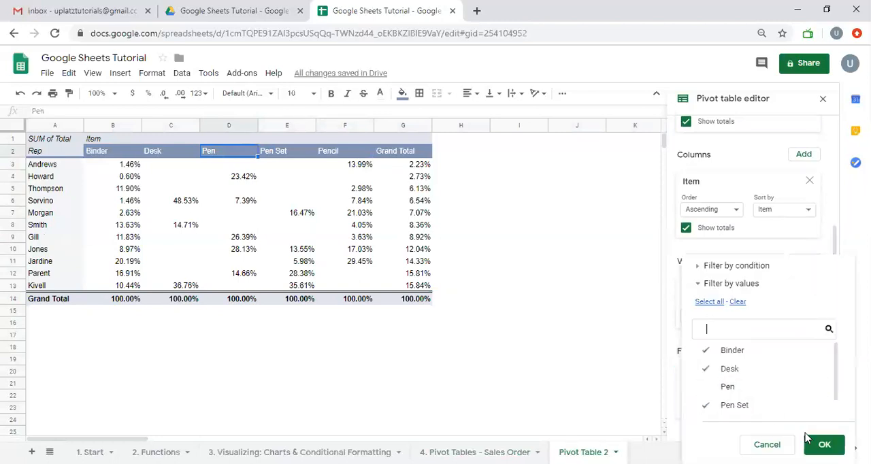
left_click(824, 444)
left_click(578, 348)
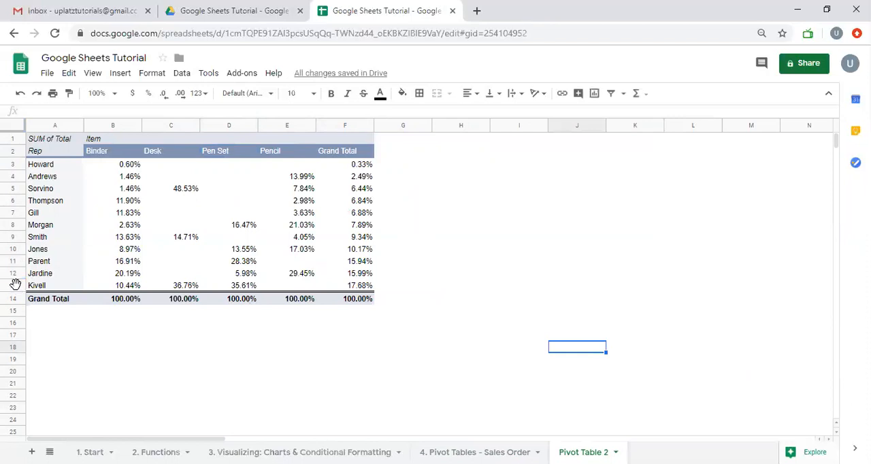
left_click(13, 285)
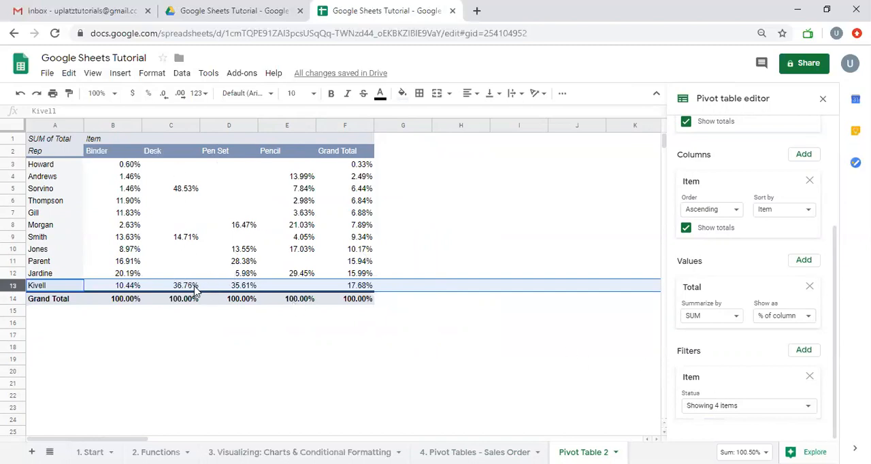
- Exclude Desk and Pen Set and include Pen in the Item filter, and compare the Kivell row with the last row
left_click(763, 407)
left_click(729, 369)
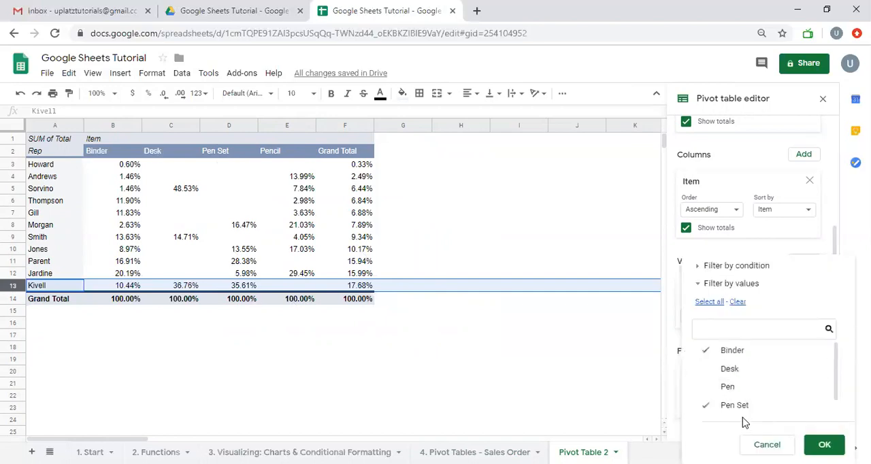
left_click(741, 407)
left_click(740, 388)
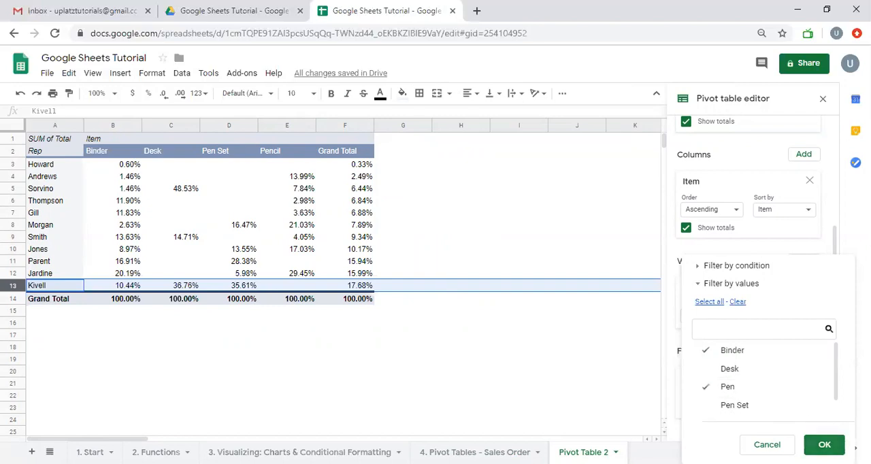
left_click(824, 444)
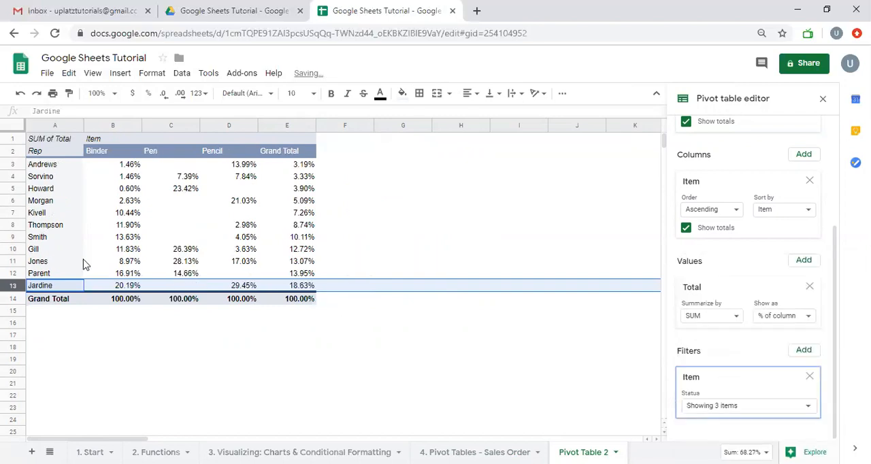
left_click(14, 213)
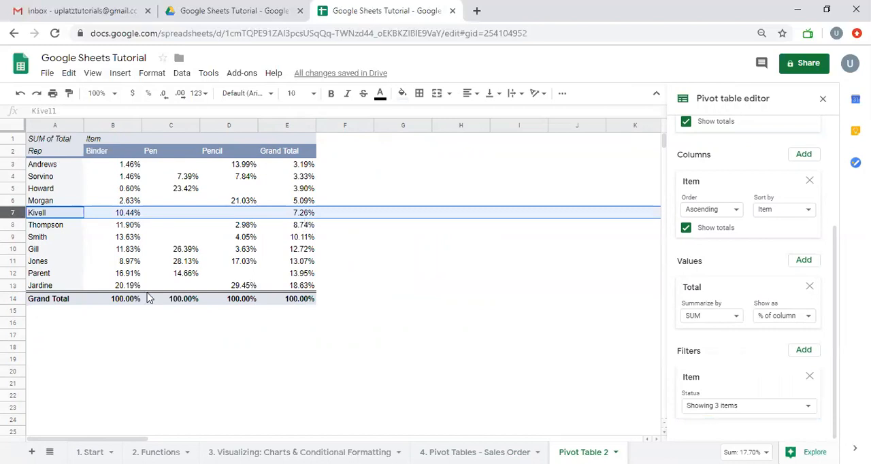
left_click(14, 287)
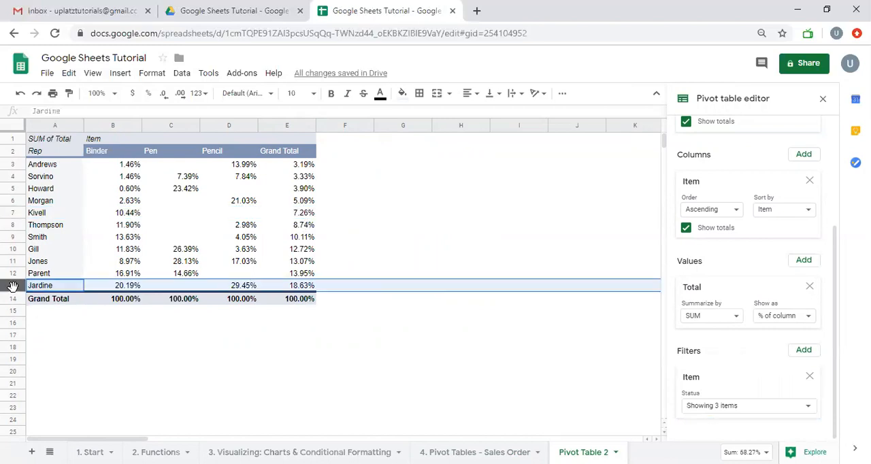
- Include Desk and Pen Set in the Item filter again to show all items, and review the filter's value list
left_click(742, 408)
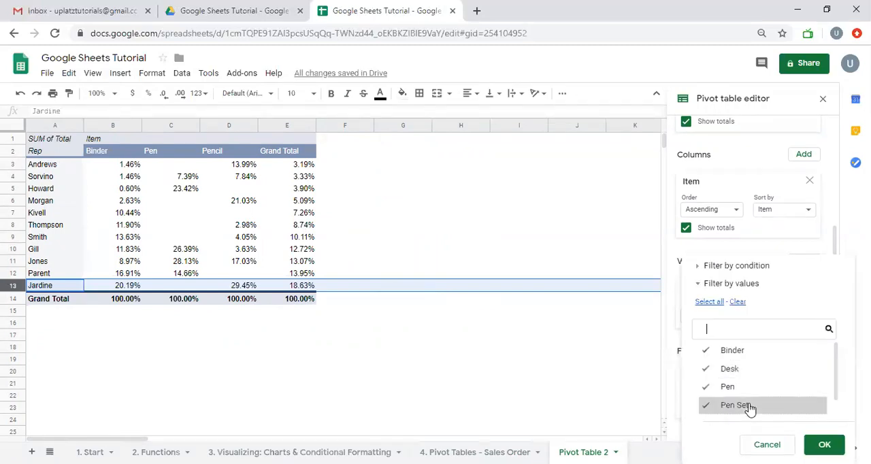
scroll(749, 408, "down", 1)
left_click(824, 445)
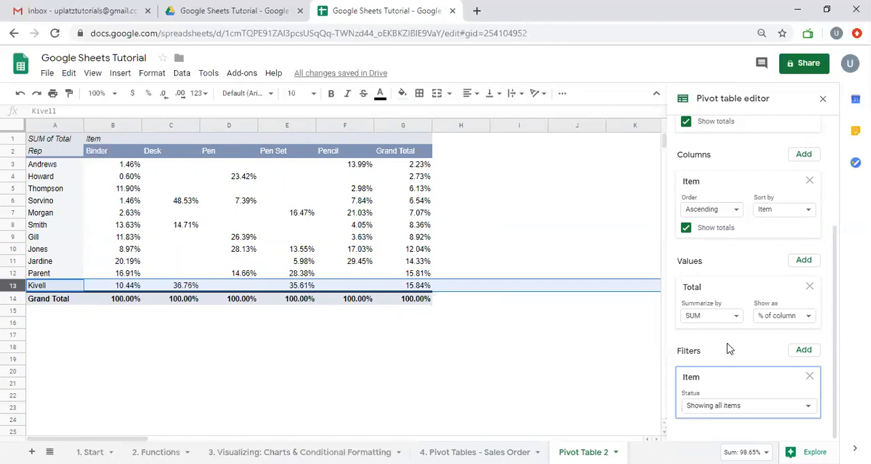
left_click(777, 407)
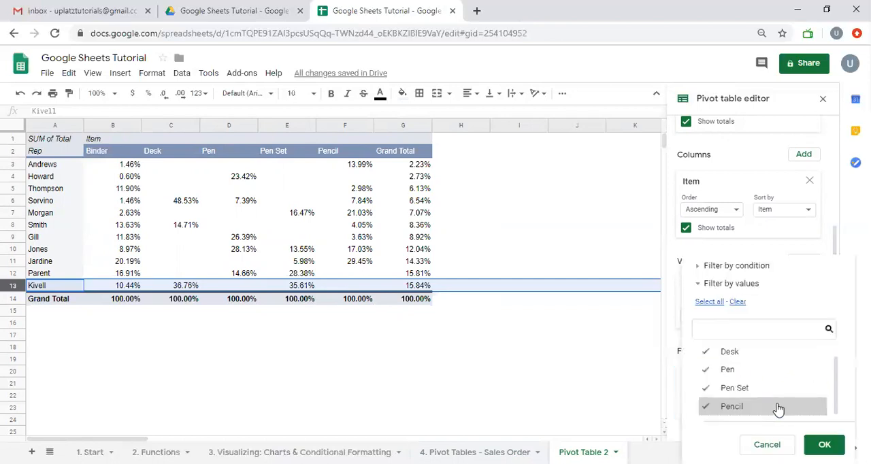
left_click(639, 324)
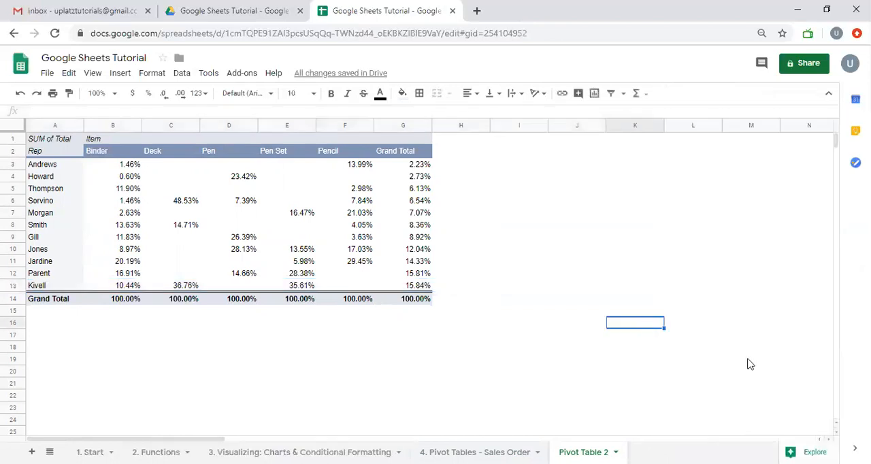
- Exclude Binder from the pivot table through the Item filter
left_click(67, 151)
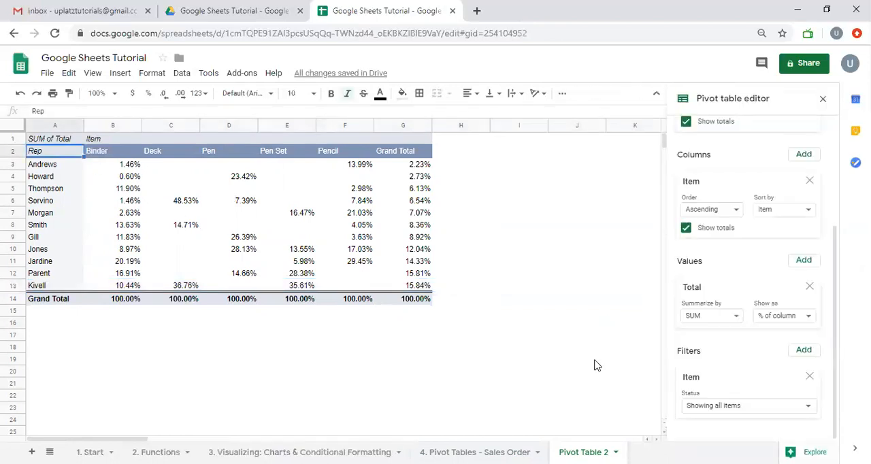
left_click(786, 408)
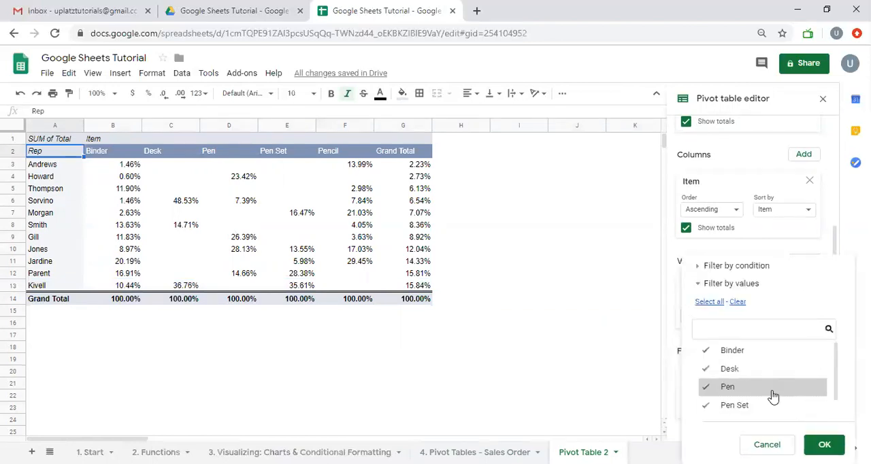
left_click(755, 351)
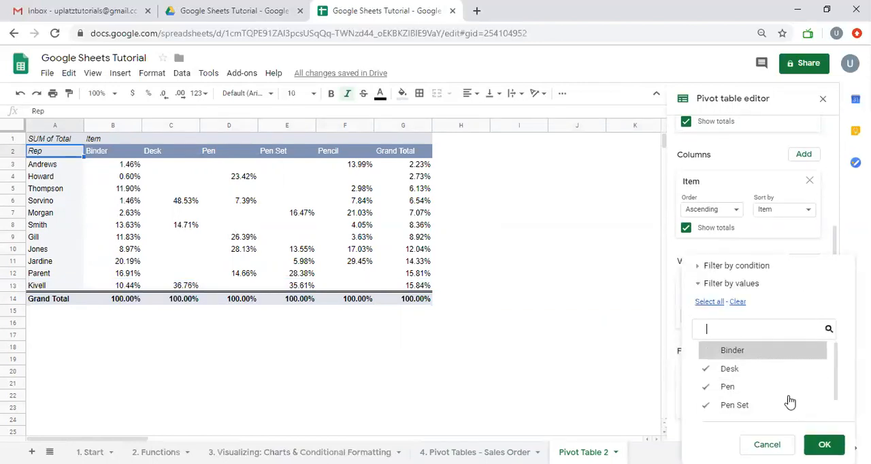
left_click(824, 444)
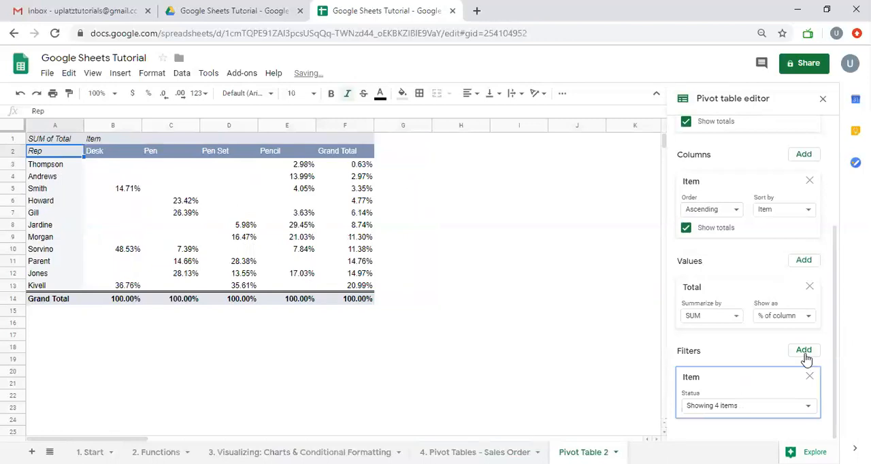
- Add an OrderDate filter to the pivot table and set its condition to Date is after
left_click(804, 350)
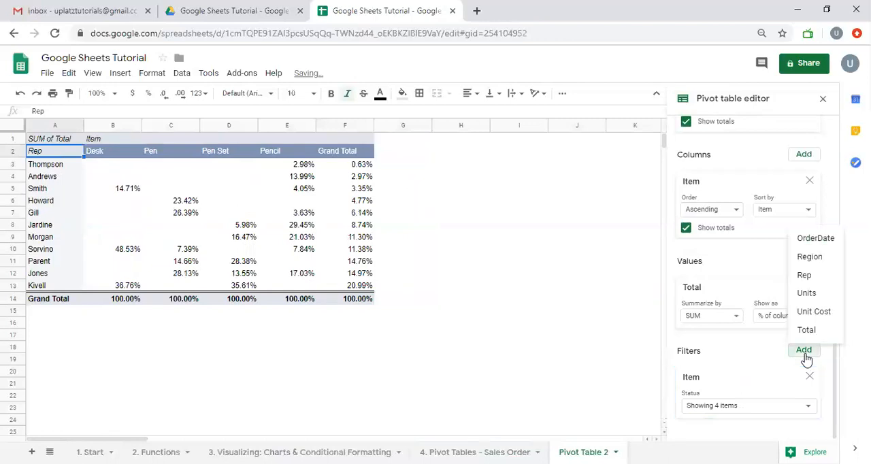
left_click(817, 240)
left_click(747, 406)
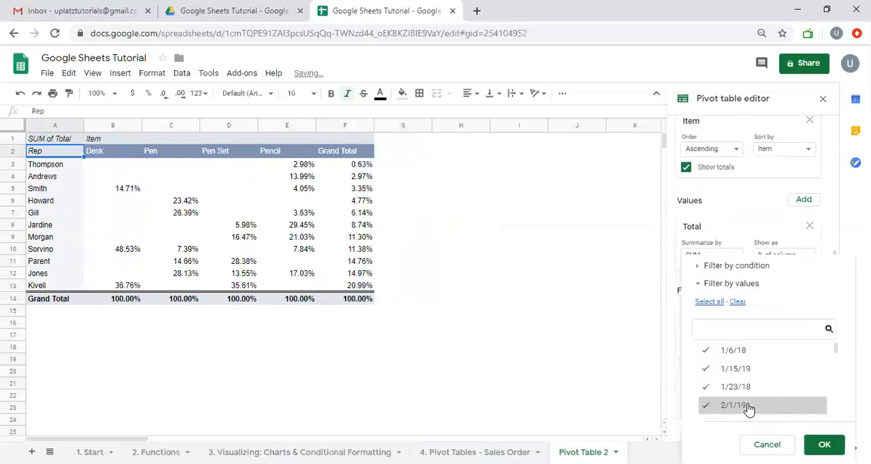
left_click(700, 270)
left_click(713, 266)
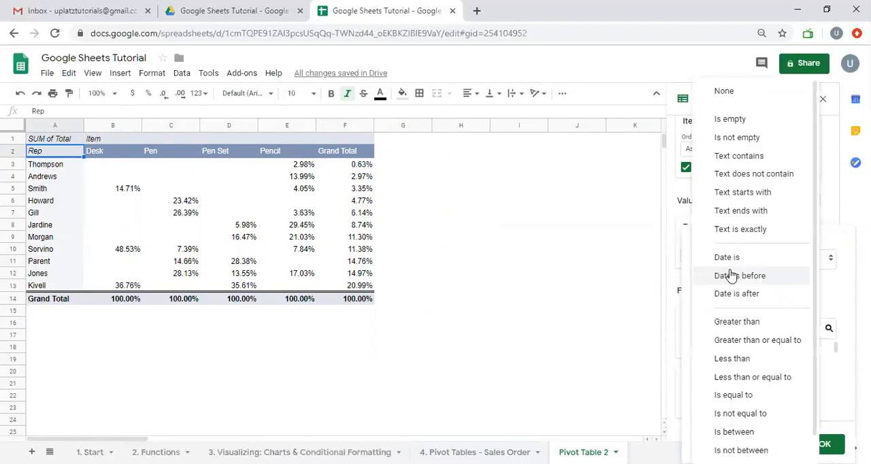
left_click(737, 294)
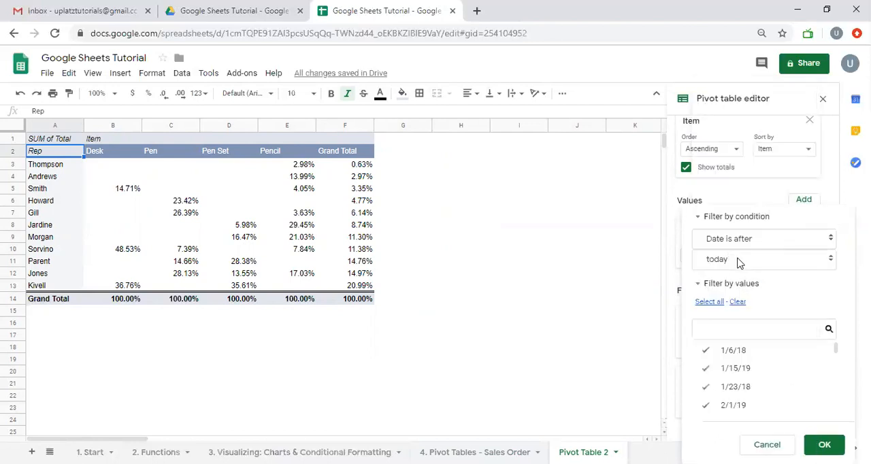
- Set the OrderDate condition to the exact date 01-01-2019, apply the filter, and check the listed Rep rows
left_click(738, 263)
left_click(731, 324)
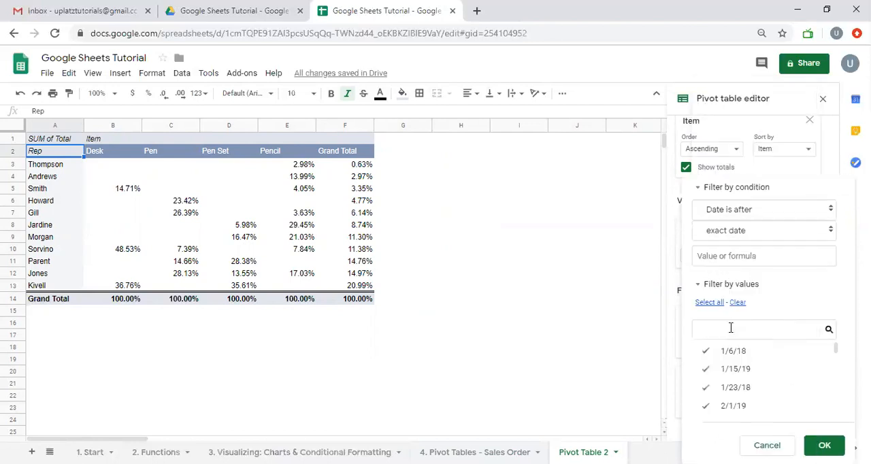
left_click(724, 259)
type("01")
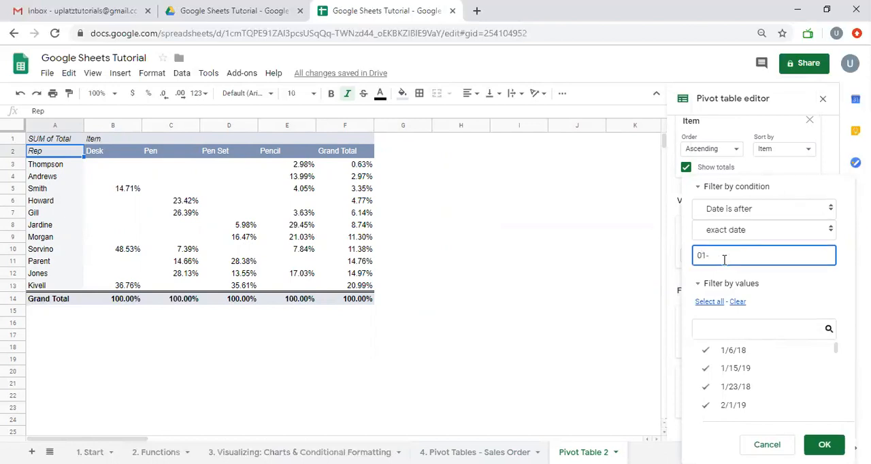
type("-01-2019")
left_click(719, 304)
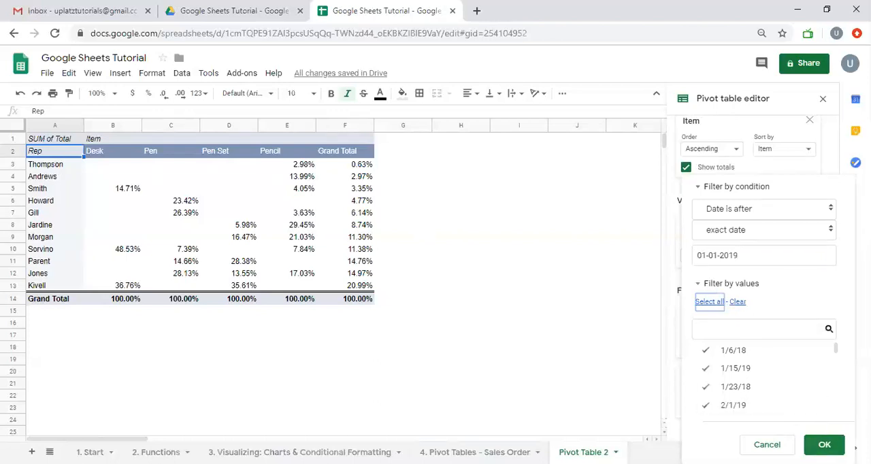
left_click(821, 443)
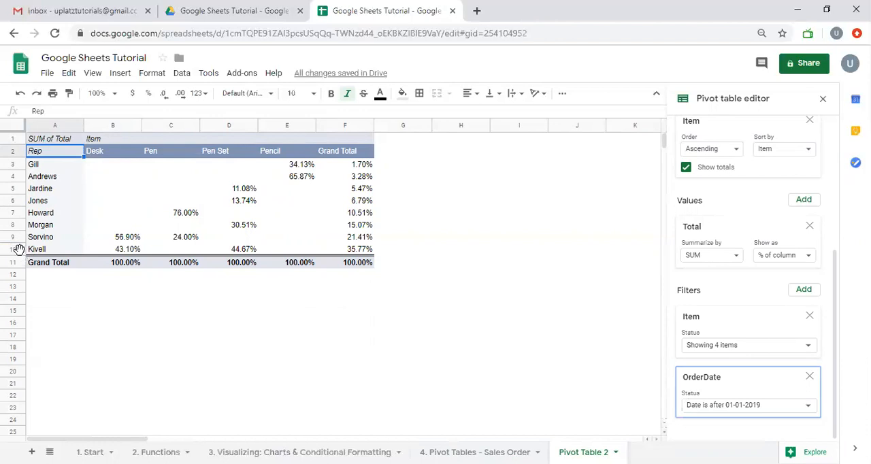
left_click(15, 249)
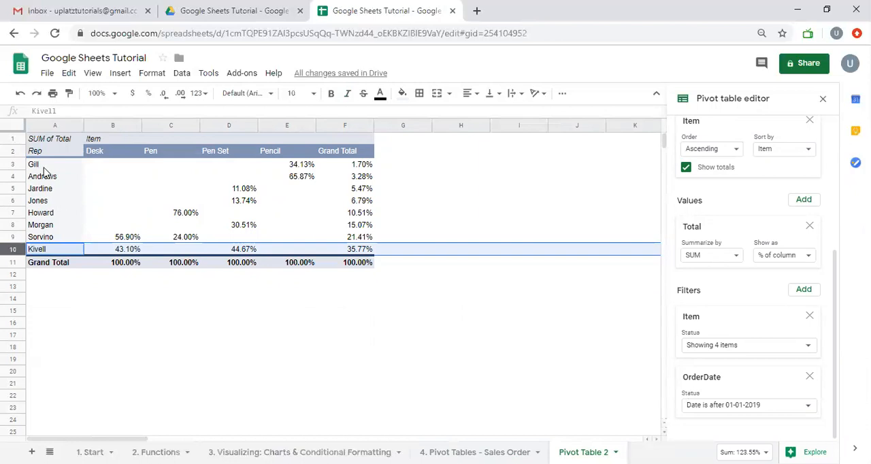
left_click_drag(43, 166, 46, 250)
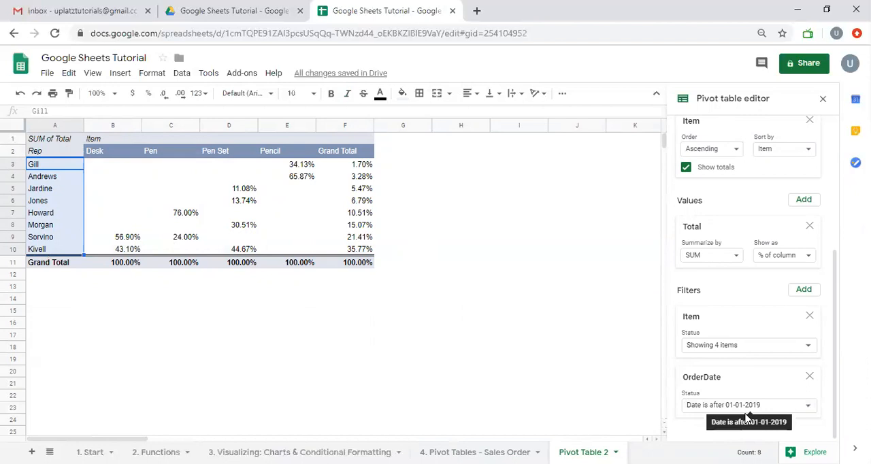
- Add a Region filter that excludes East and West so only Central is shown
left_click(803, 292)
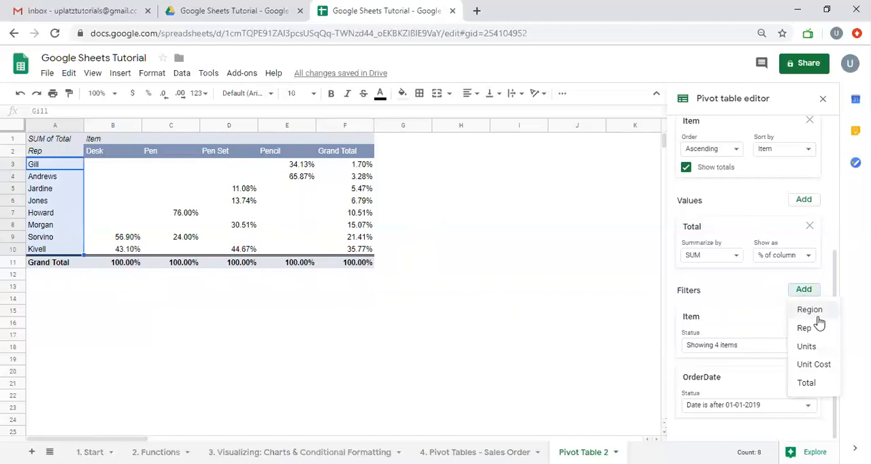
left_click(811, 309)
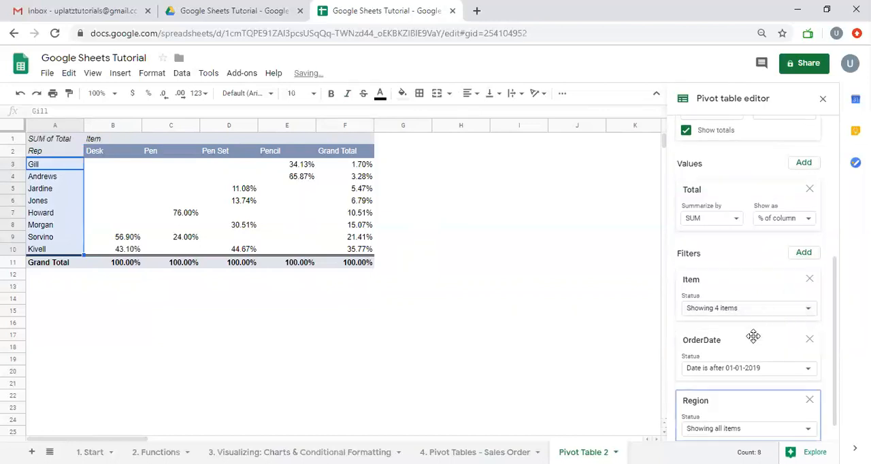
left_click(728, 311)
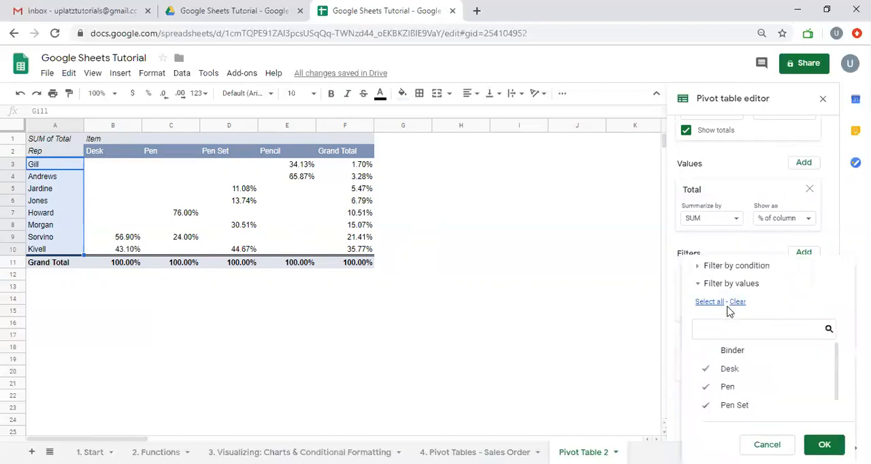
left_click(712, 247)
left_click(724, 430)
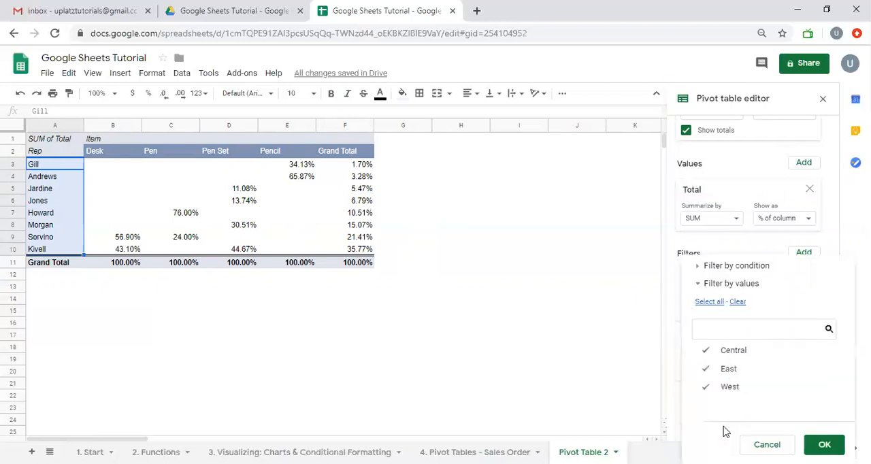
left_click(737, 369)
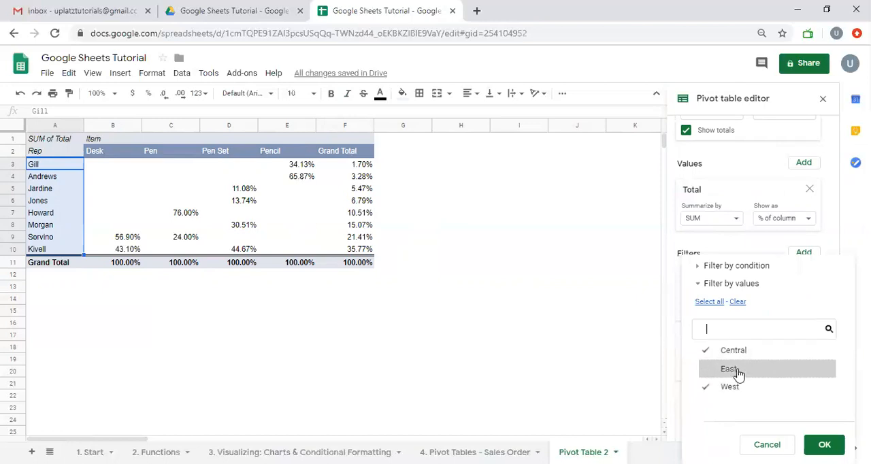
left_click(734, 389)
left_click(824, 444)
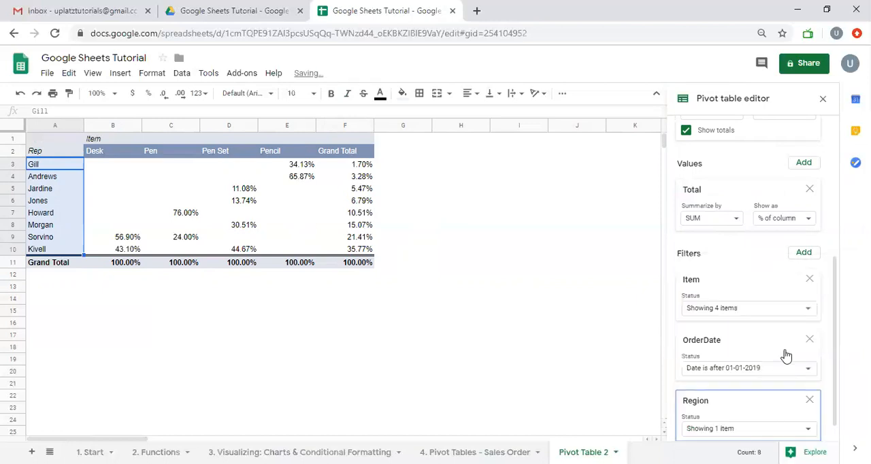
- Show the Total values as Default instead of a percentage and check the overall Grand Total cell
left_click(789, 219)
left_click(794, 240)
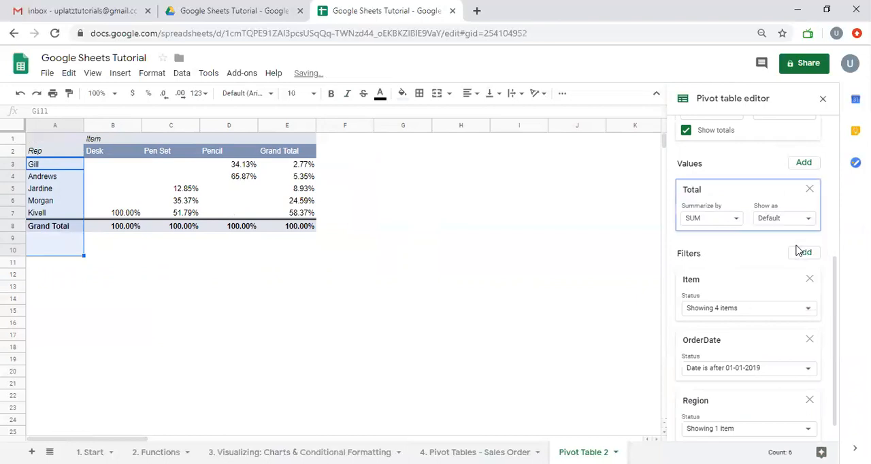
left_click(297, 230)
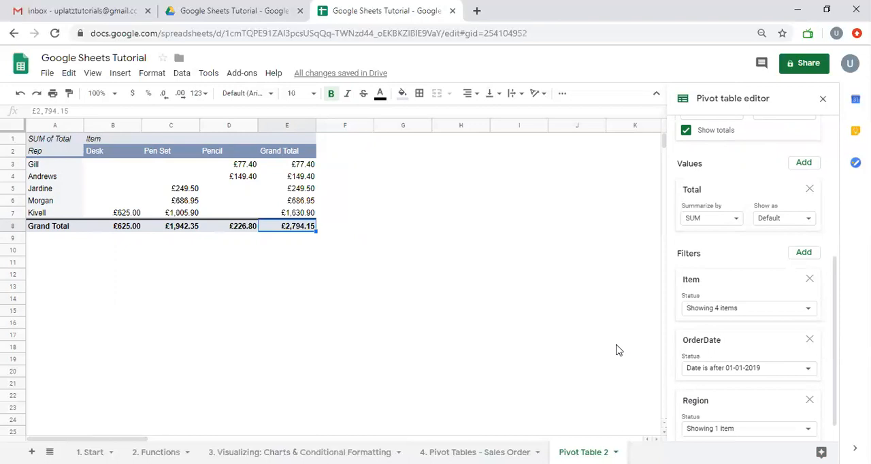
- Turn off the totals for the Item columns, and turn the Rep row totals off and on again
scroll(772, 249, "up", 3)
scroll(771, 247, "up", 4)
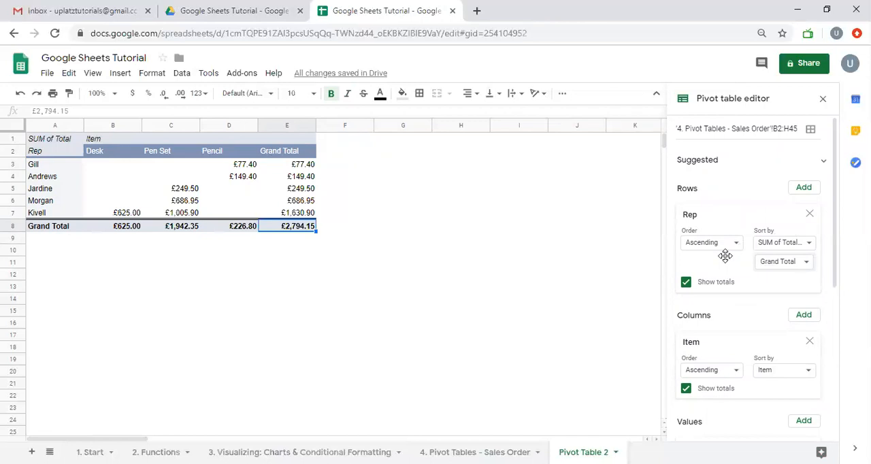
left_click(685, 282)
left_click(686, 388)
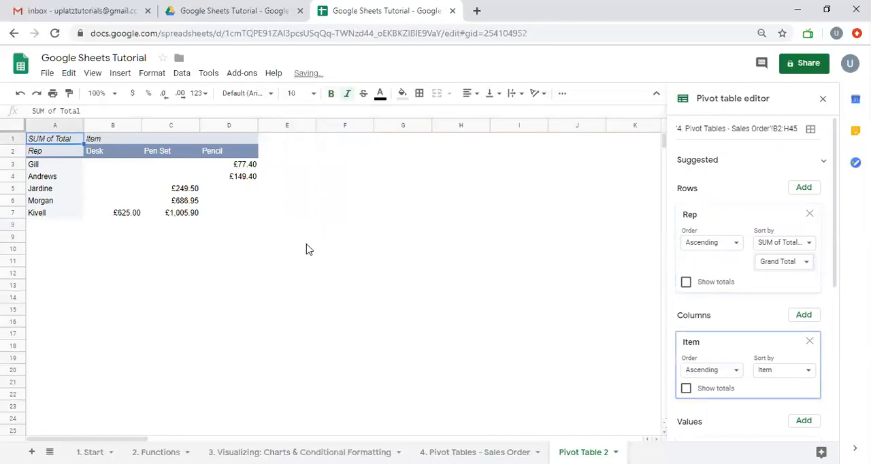
left_click(686, 281)
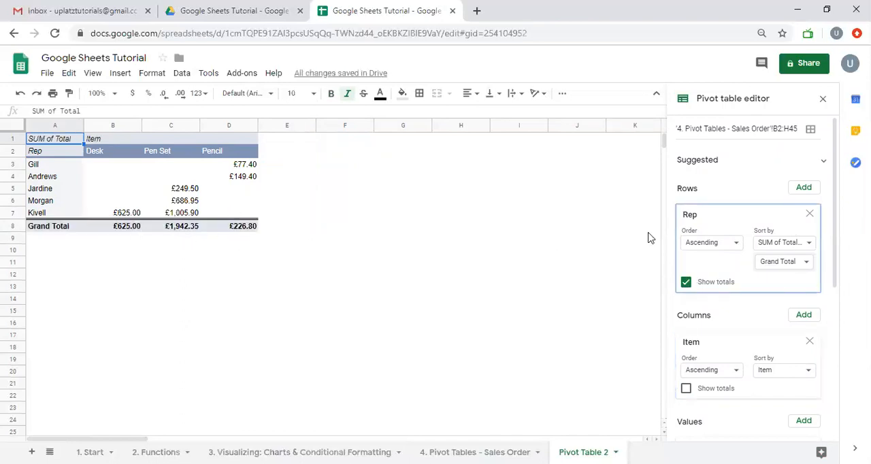
- Fill the pivot table's header rows A1:D2 with the theme blue and make their text white
scroll(816, 302, "down", 2)
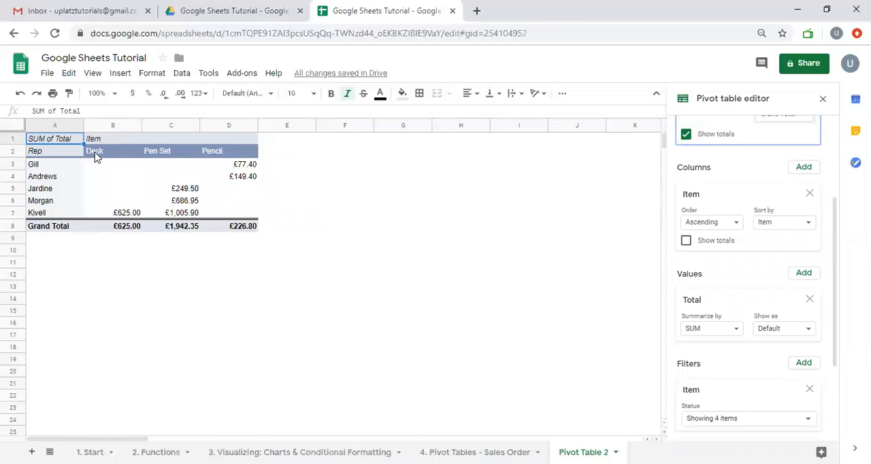
left_click_drag(47, 155, 109, 142)
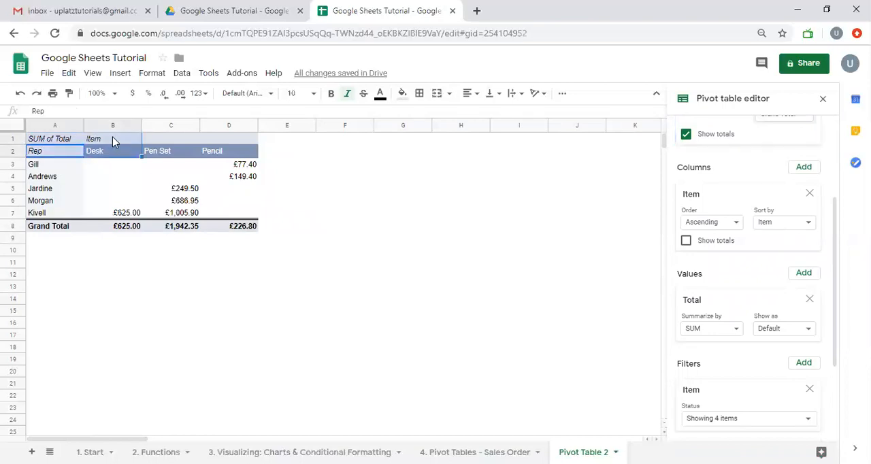
key("shift+Right")
key("shift+Right")
key("shift+Right")
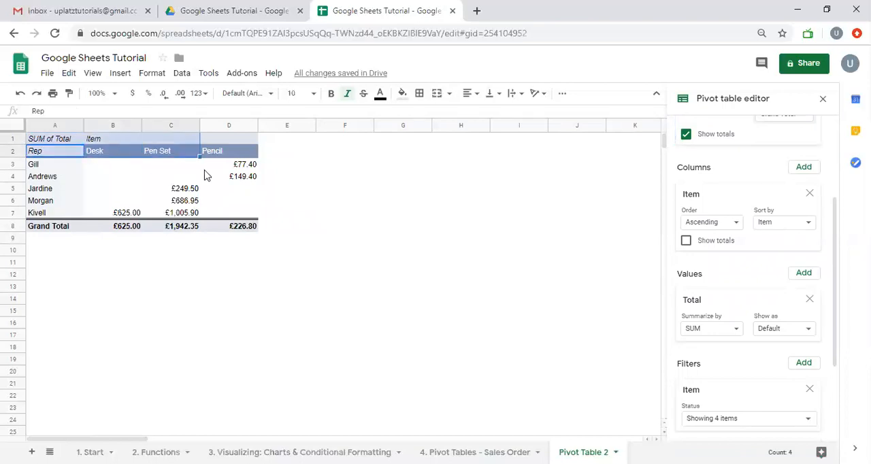
key("shift+Left")
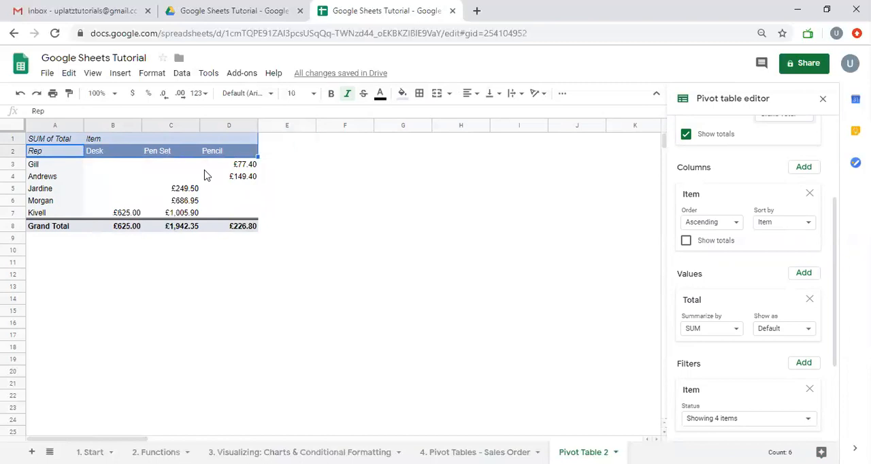
left_click(402, 94)
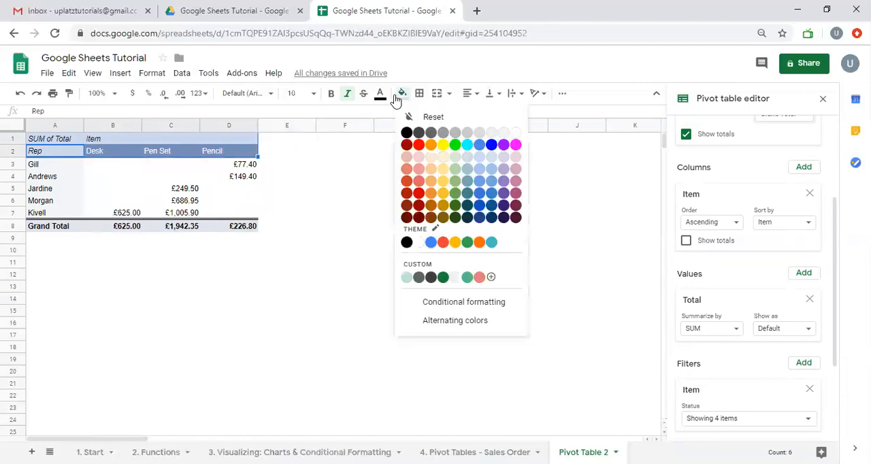
left_click(431, 241)
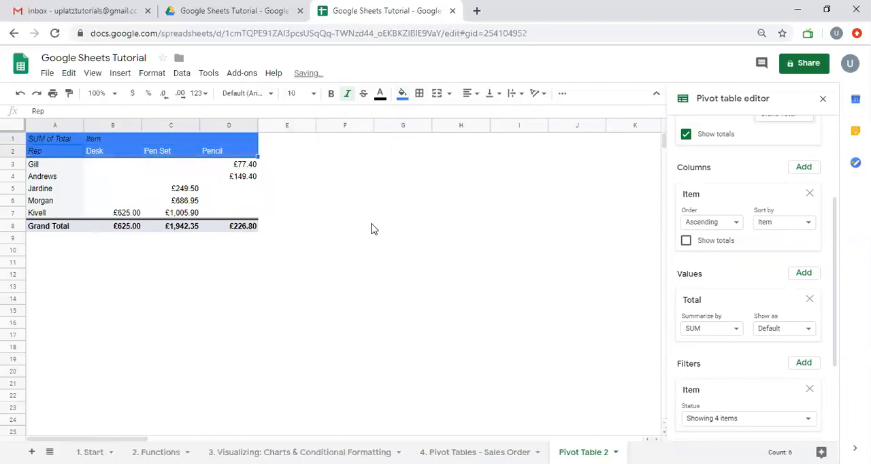
left_click(379, 94)
left_click(496, 141)
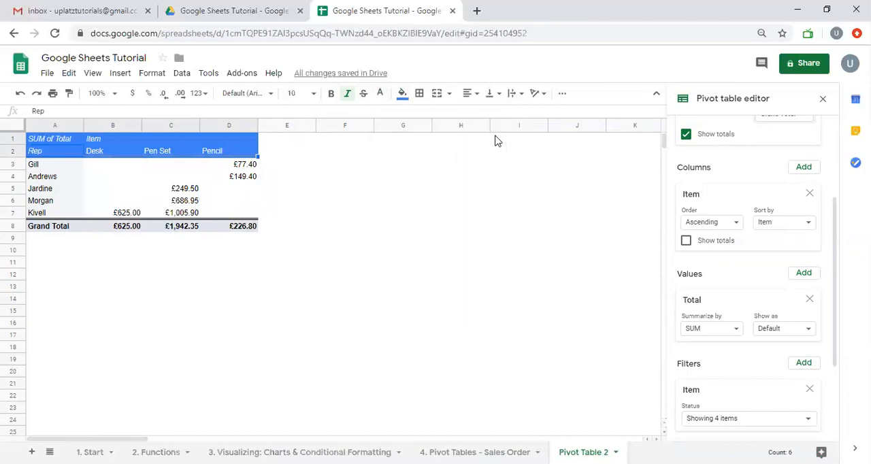
right_click(70, 140)
left_click(411, 231)
right_click(410, 231)
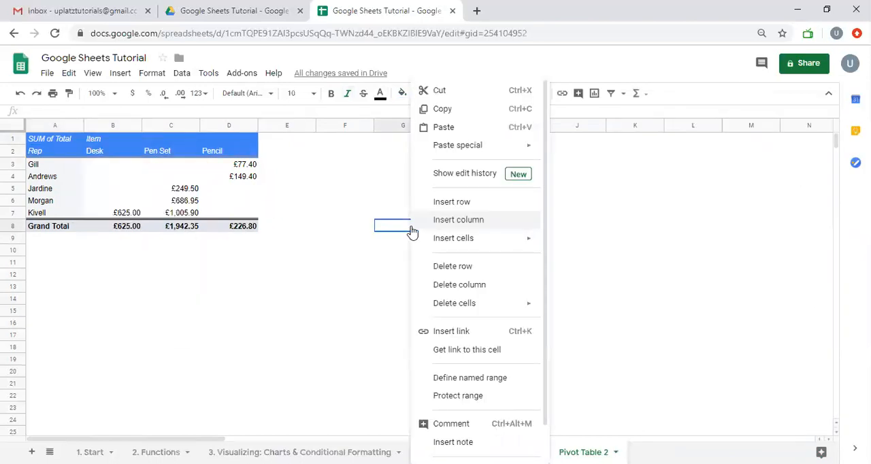
left_click(397, 231)
- Enter the formula =A2 in cell I1 to reference the pivot table's Rep header
left_click(541, 143)
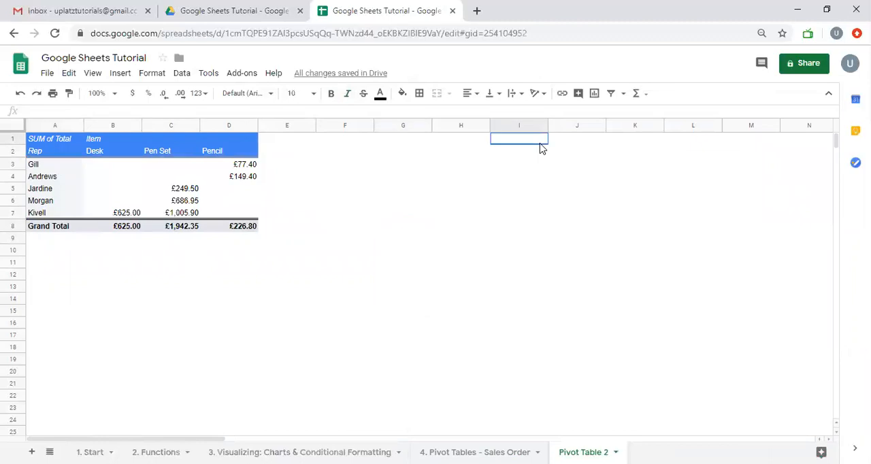
type("=")
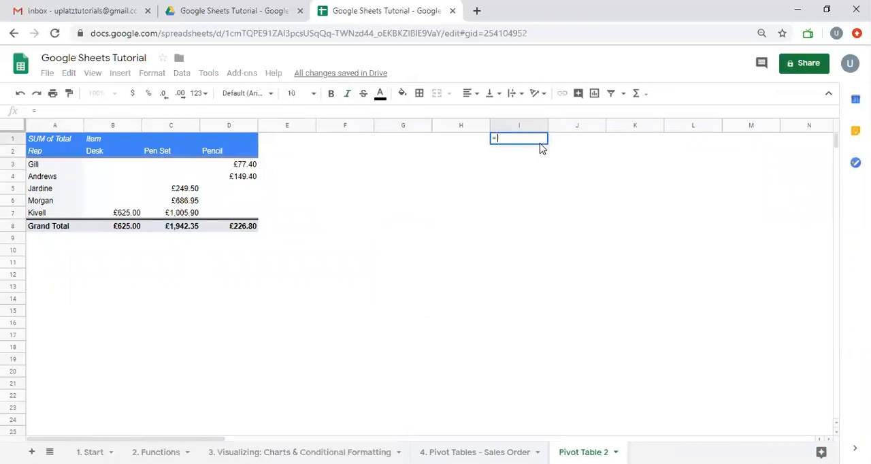
key("Left")
key("Left")
key("Left")
key("Left")
key("Left")
key("Left")
key("Left")
key("Left")
key("Down")
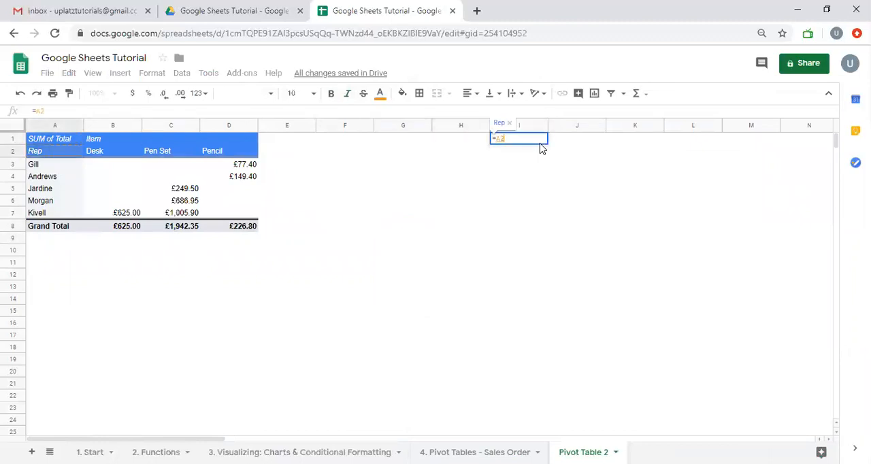
key("Return")
- Fill the I1 formula across to L1 to reference the remaining pivot table headers
key("Up")
key("shift+Right")
key("shift+Right")
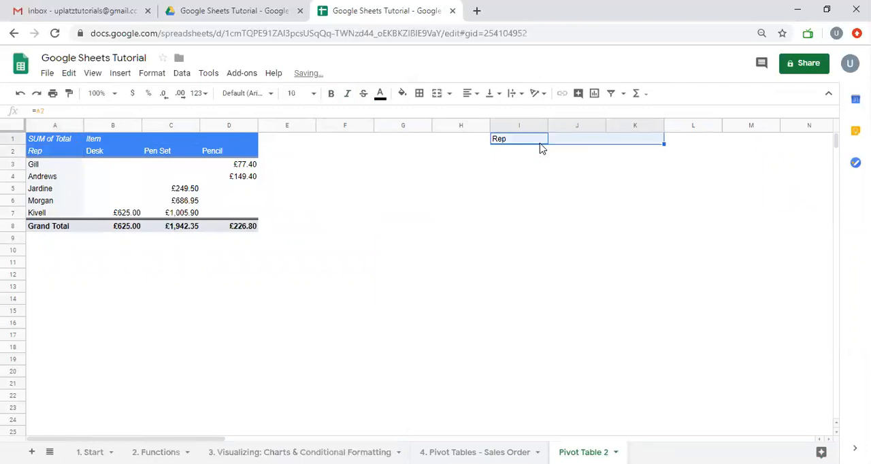
key("shift+Right")
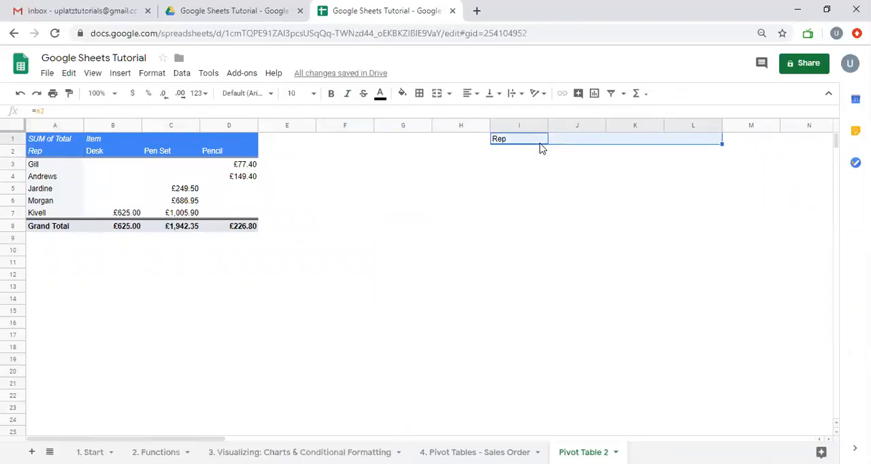
key("ctrl+r")
- Fill the reference formulas in I1:L1 down through row 6, then clear the whole block I1:L6
key("shift+Down")
key("shift+Down")
key("shift+Down")
key("shift+Down")
key("shift+Down")
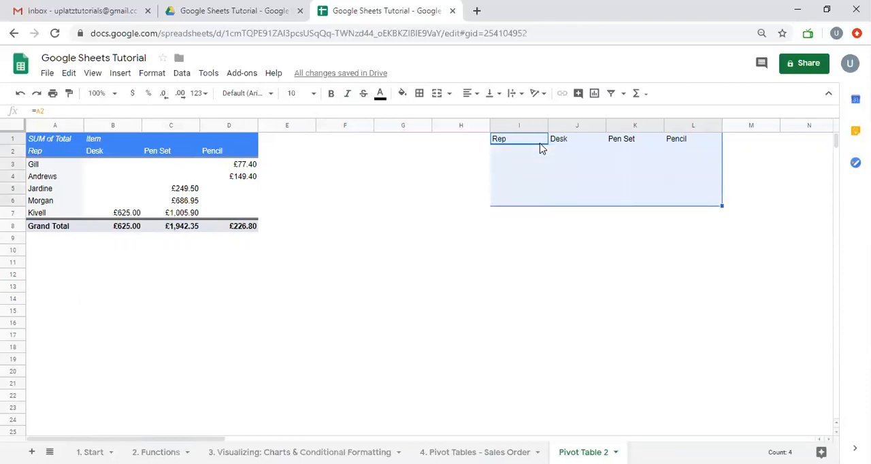
key("ctrl+d")
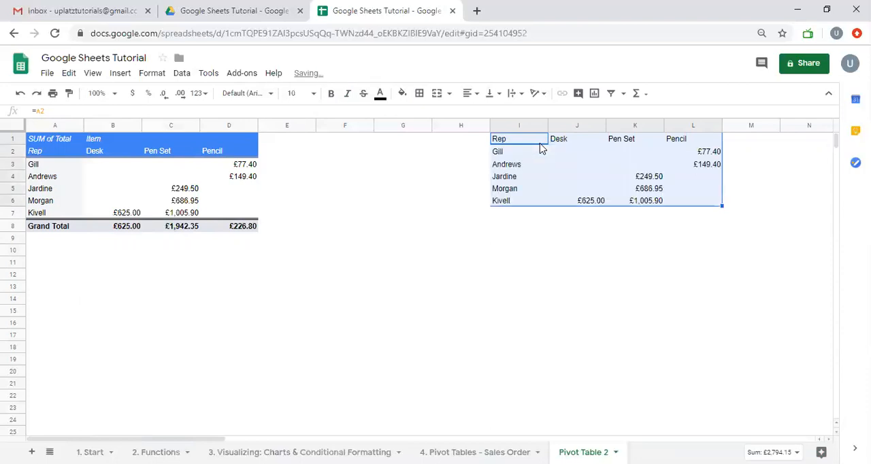
key("Delete")
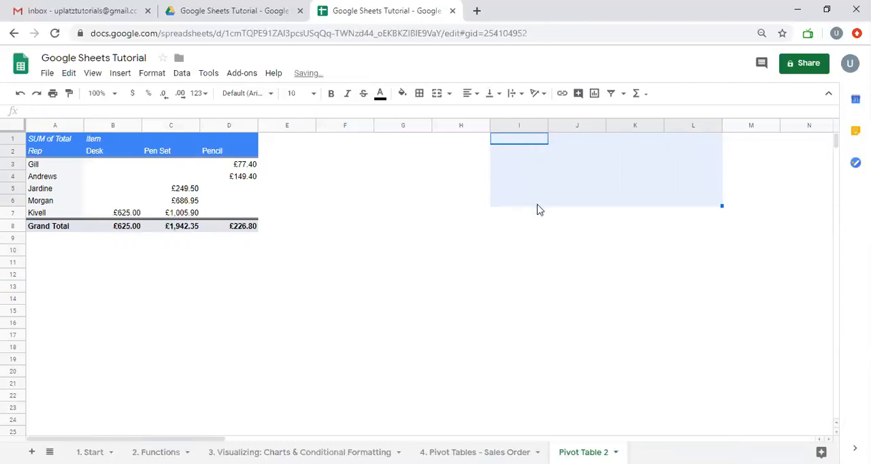
- Select the whole pivot table A1:D8 and review its row and column settings
left_click_drag(53, 139, 255, 237)
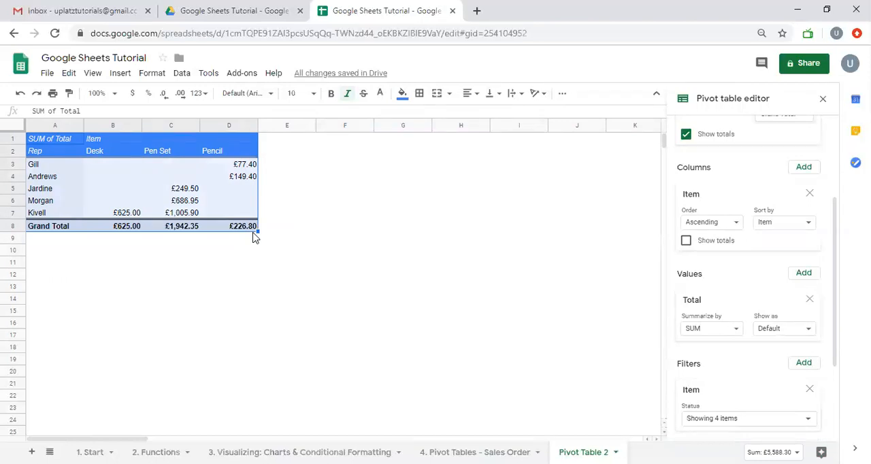
scroll(748, 262, "up", 3)
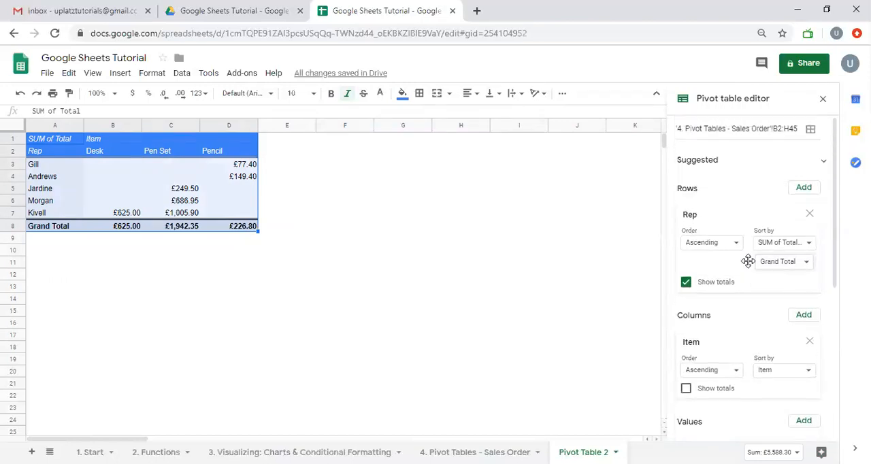